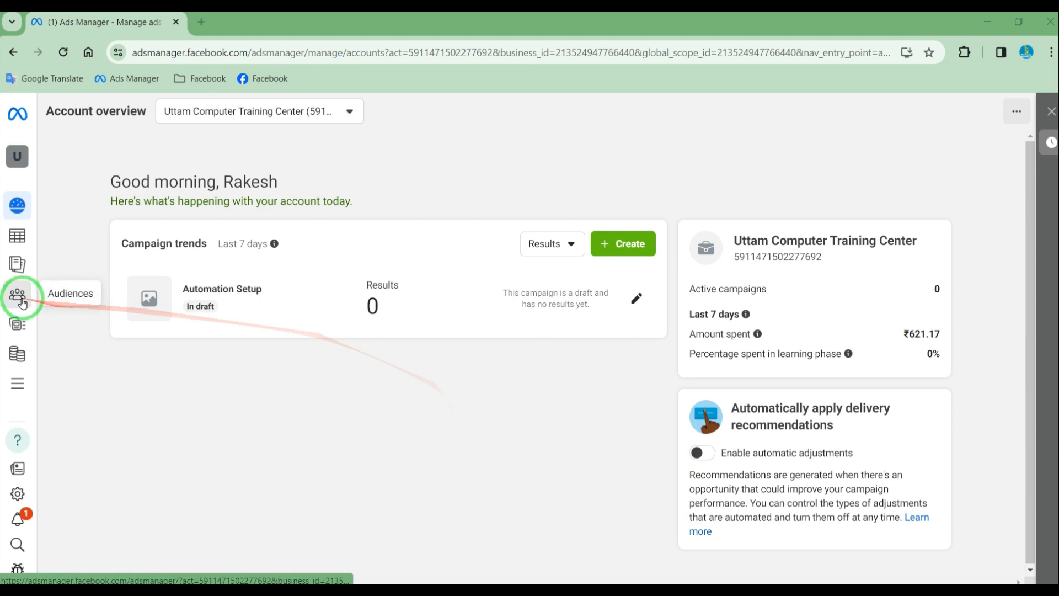
- Start creating a new auction campaign from the Campaigns page and choose Awareness as its objective
mouse_move(18, 265)
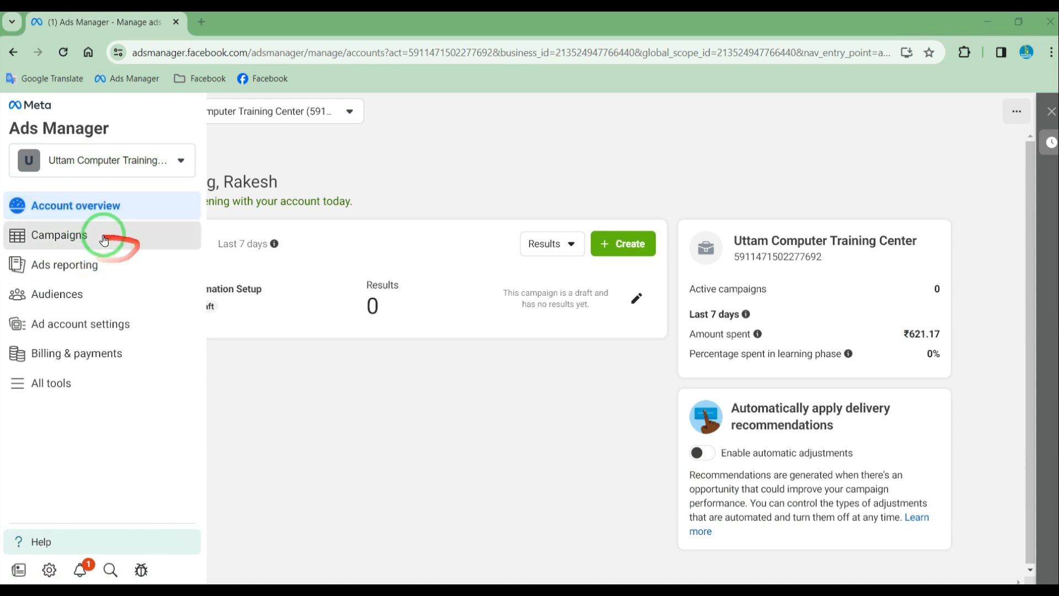
click(66, 236)
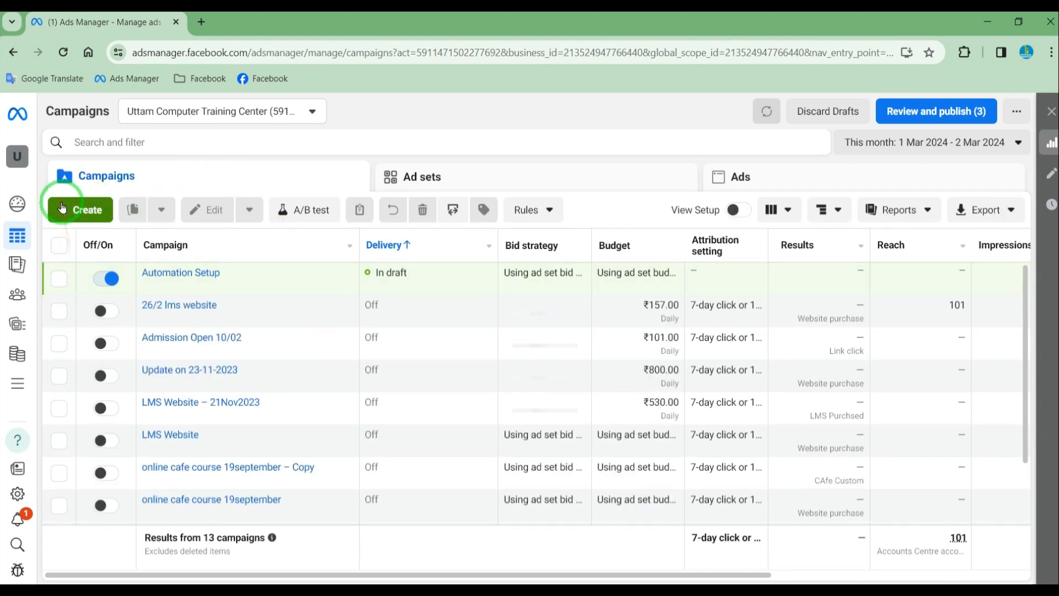
click(81, 212)
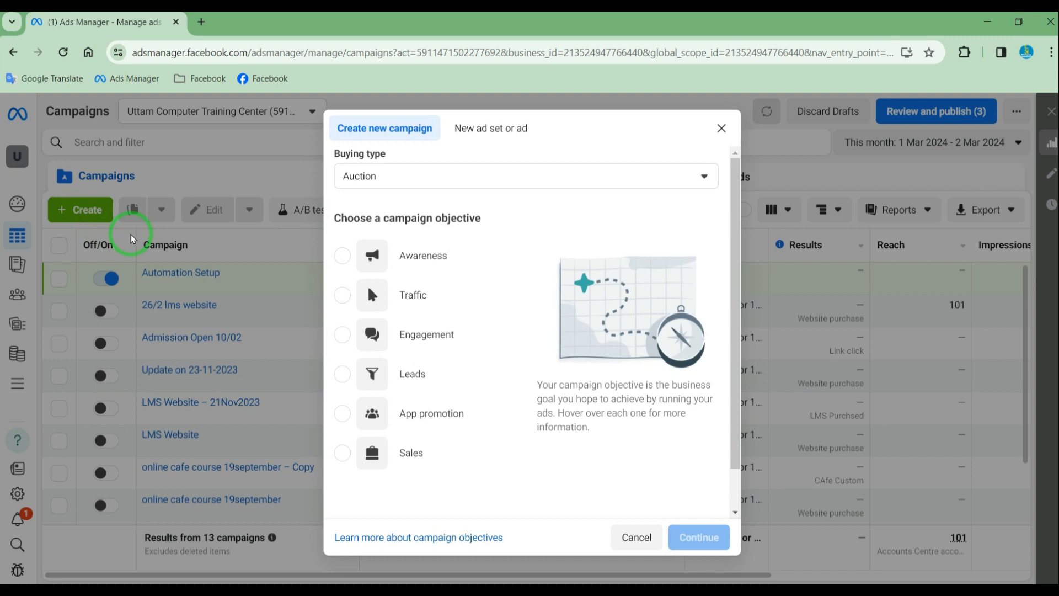
drag(560, 118, 441, 136)
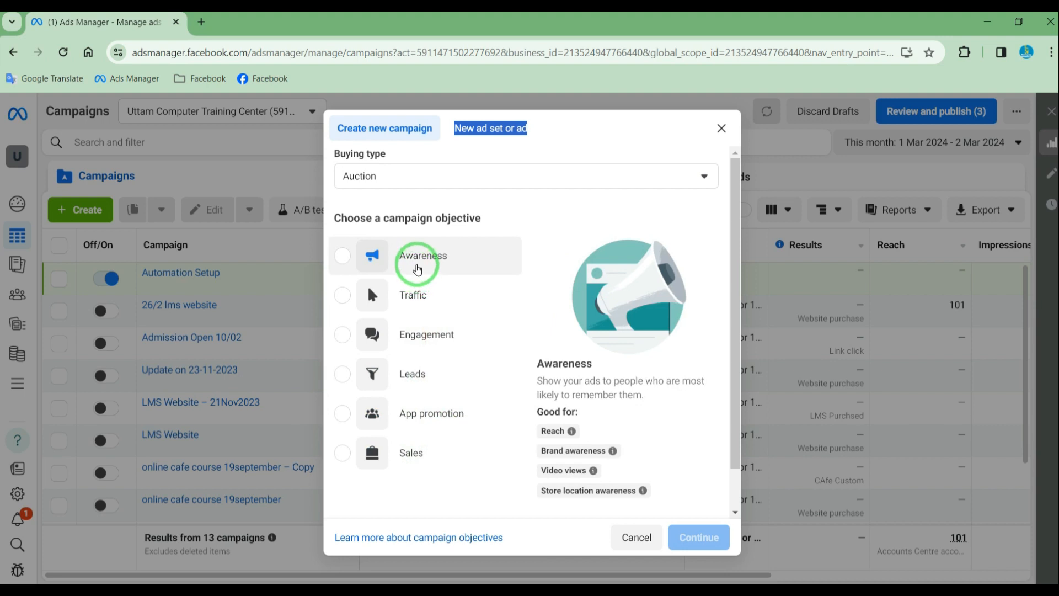
click(417, 270)
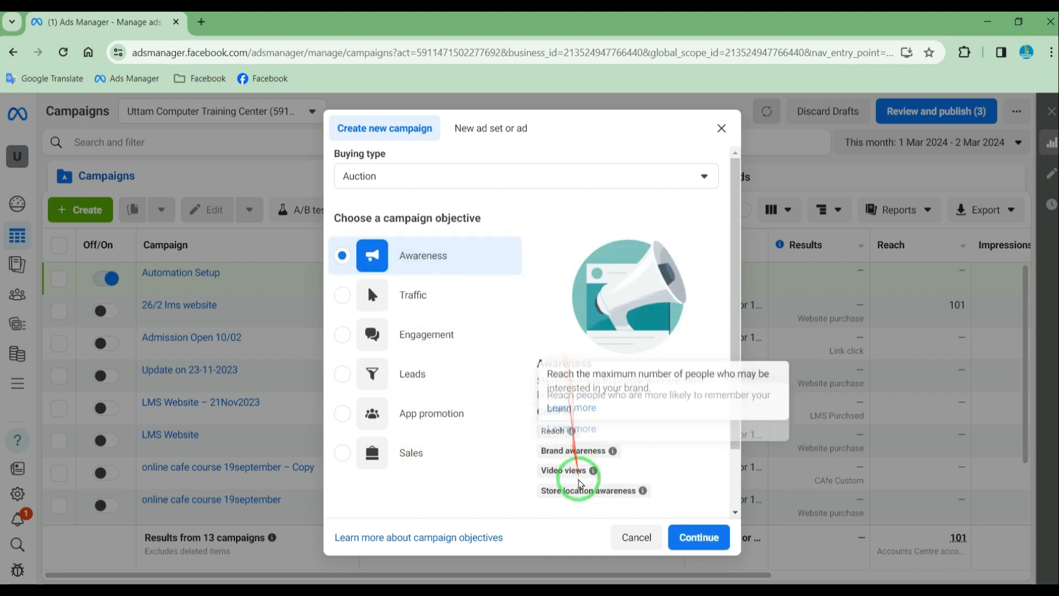
mouse_move(593, 470)
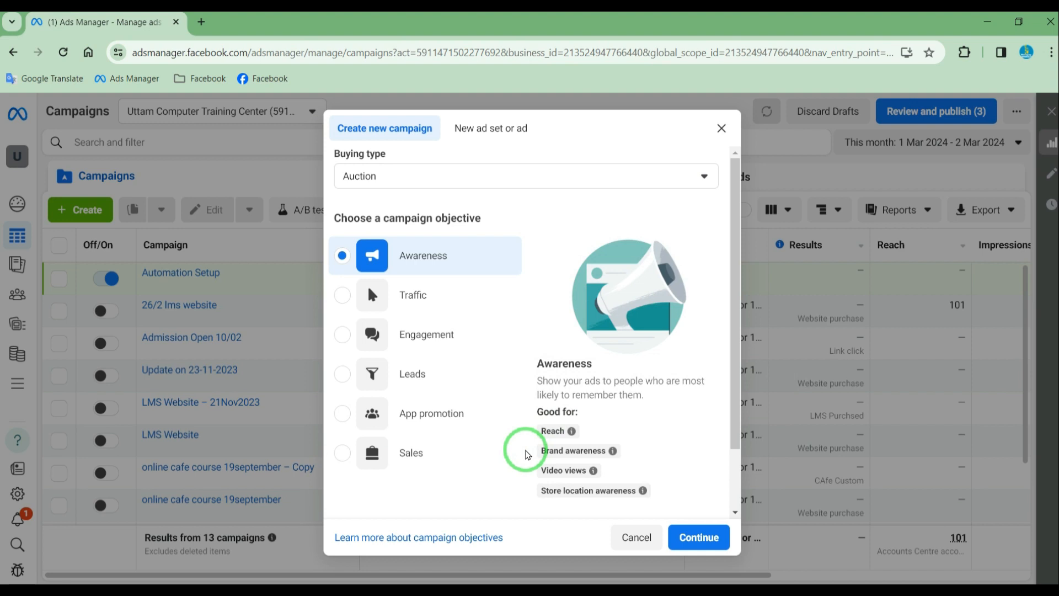
drag(733, 298, 730, 390)
mouse_move(607, 416)
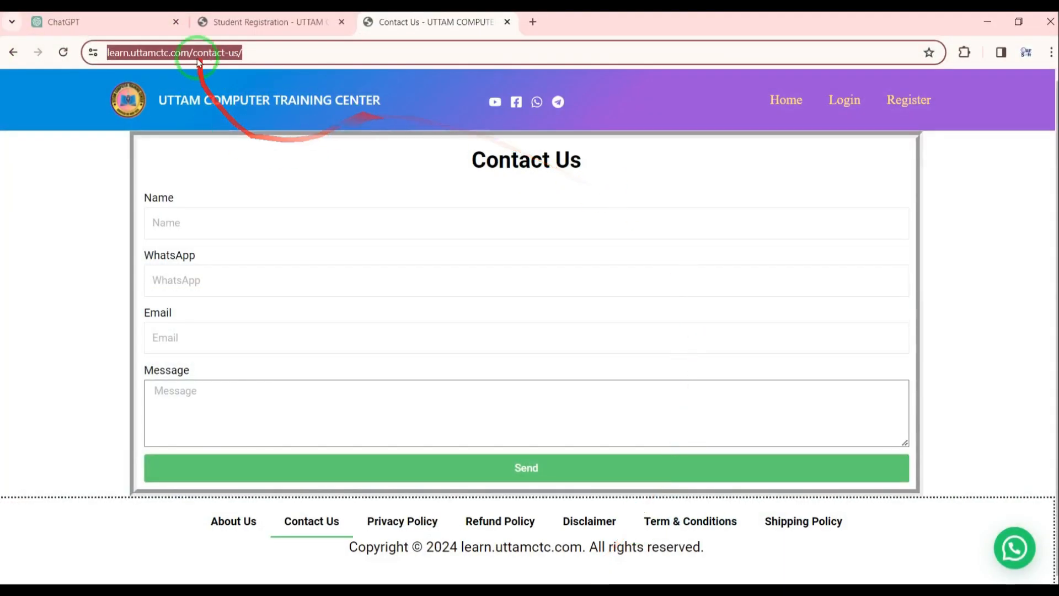
- Switch to ChatGPT, start a new chat and send the message "hi"
click(82, 21)
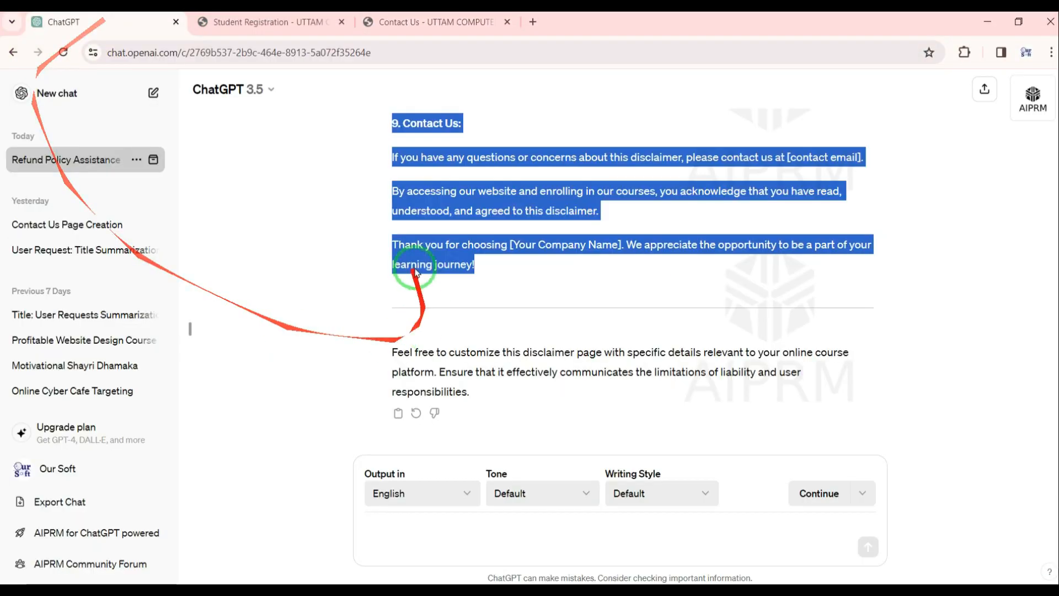
click(55, 92)
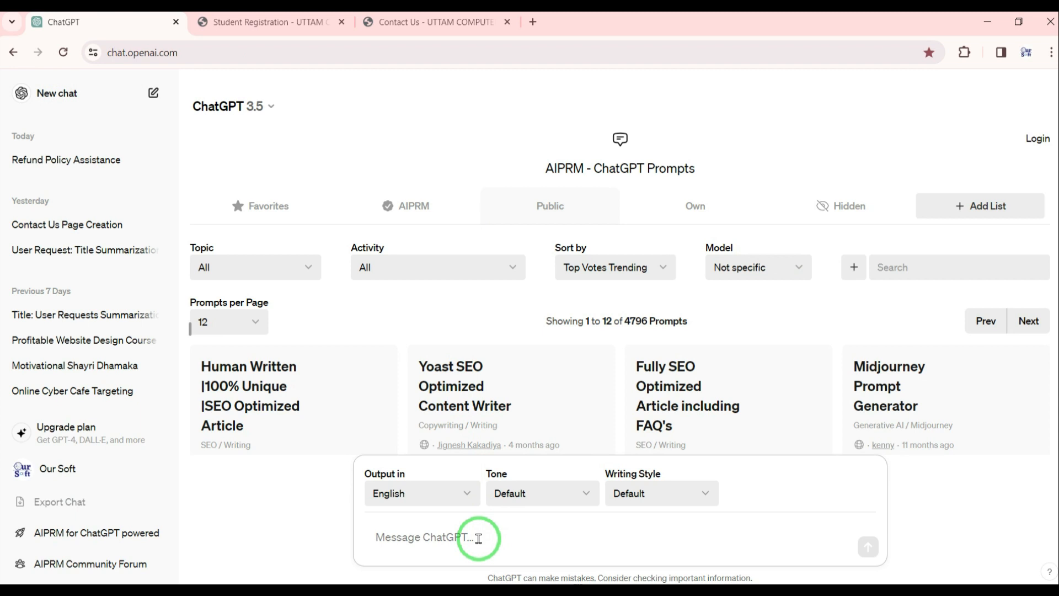
text(hi)
key(Return)
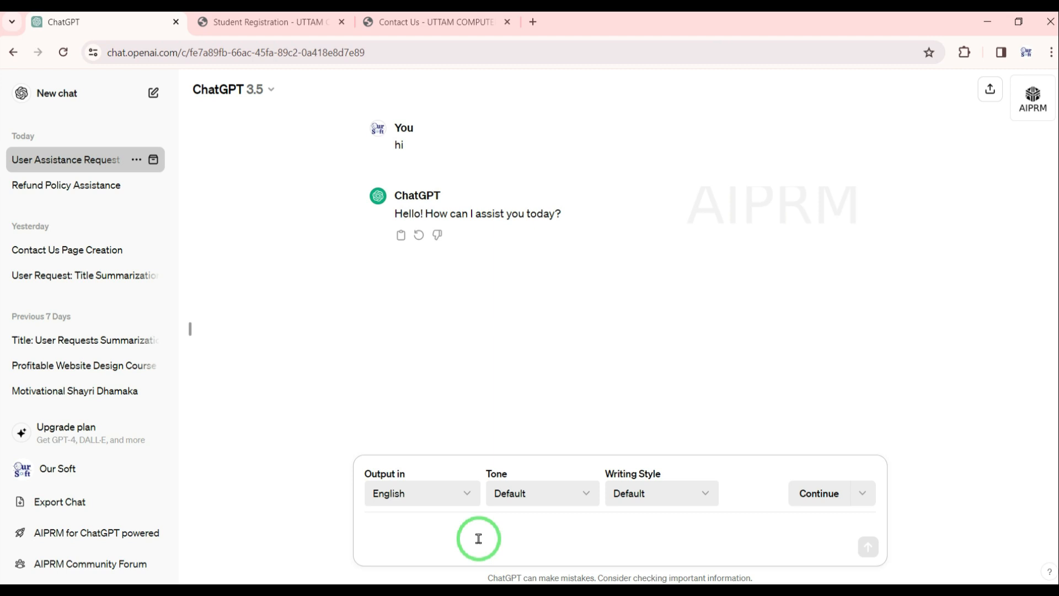
- Send the messages "how are you?" and "ok thanks" in the chat
text(how are )
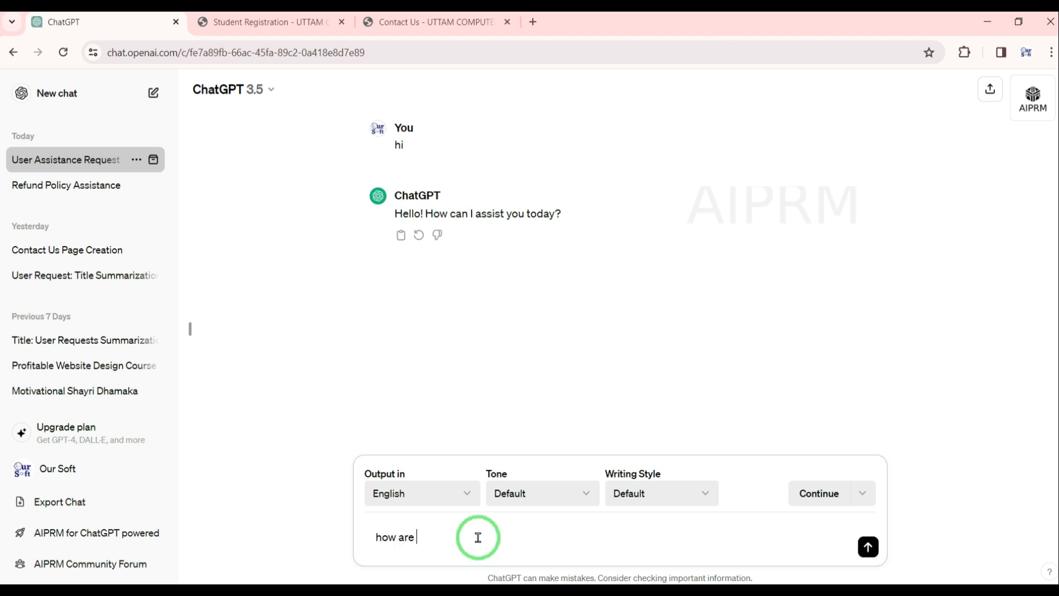
text(you?)
key(Return)
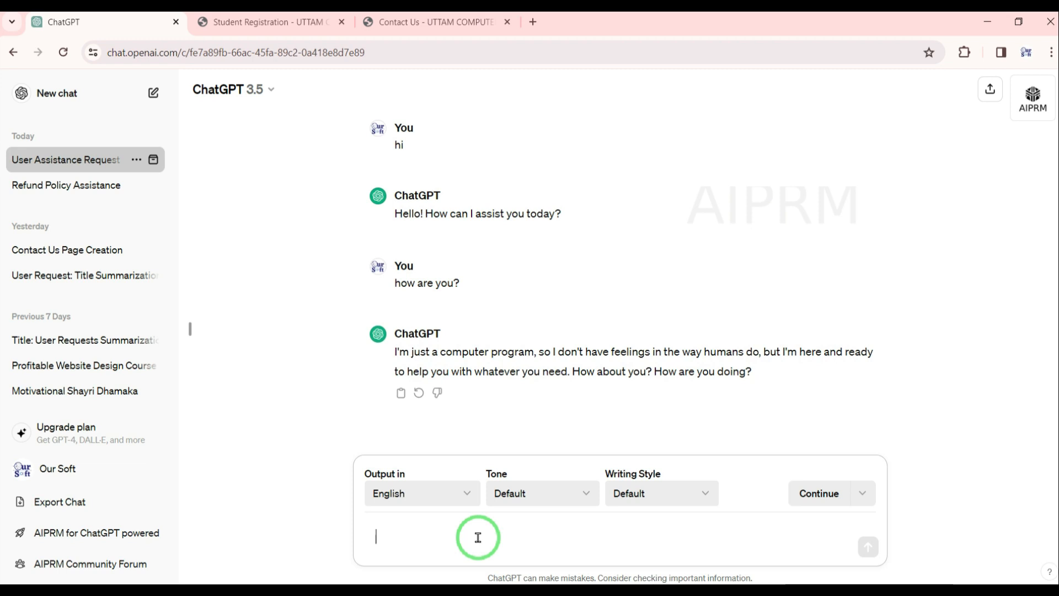
text(ok thanks)
key(Return)
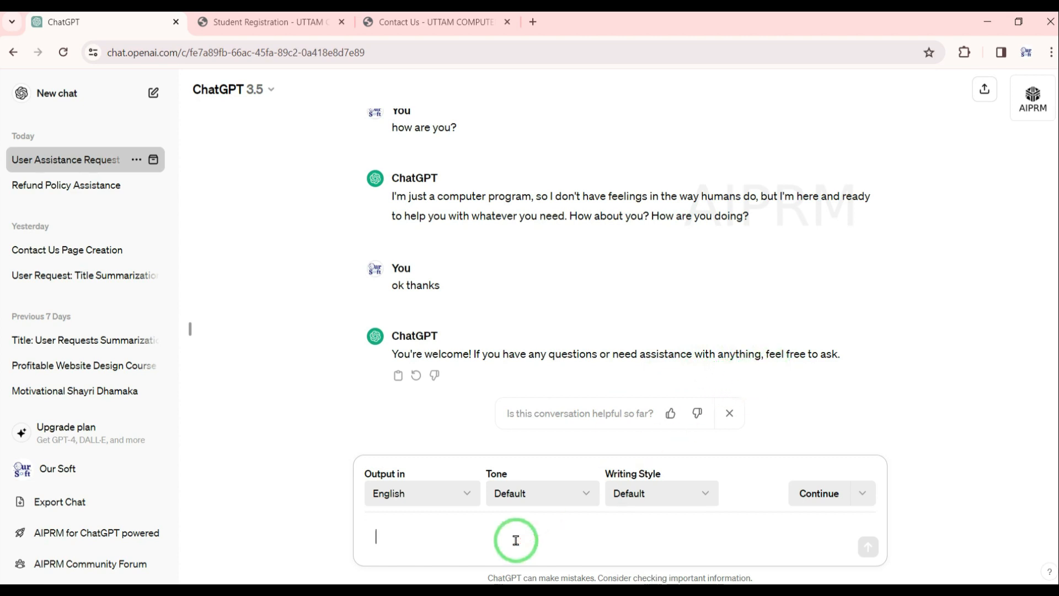
- Ask ChatGPT "i want to run awarnace on facebook ads, so let me know the benift"
text(i want to ru)
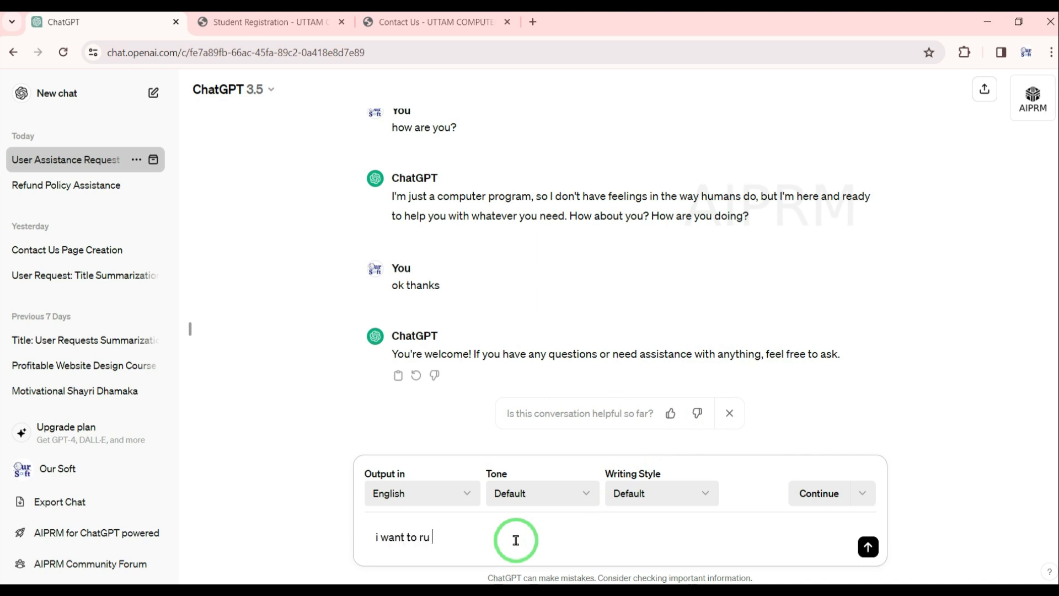
text(n awarnace )
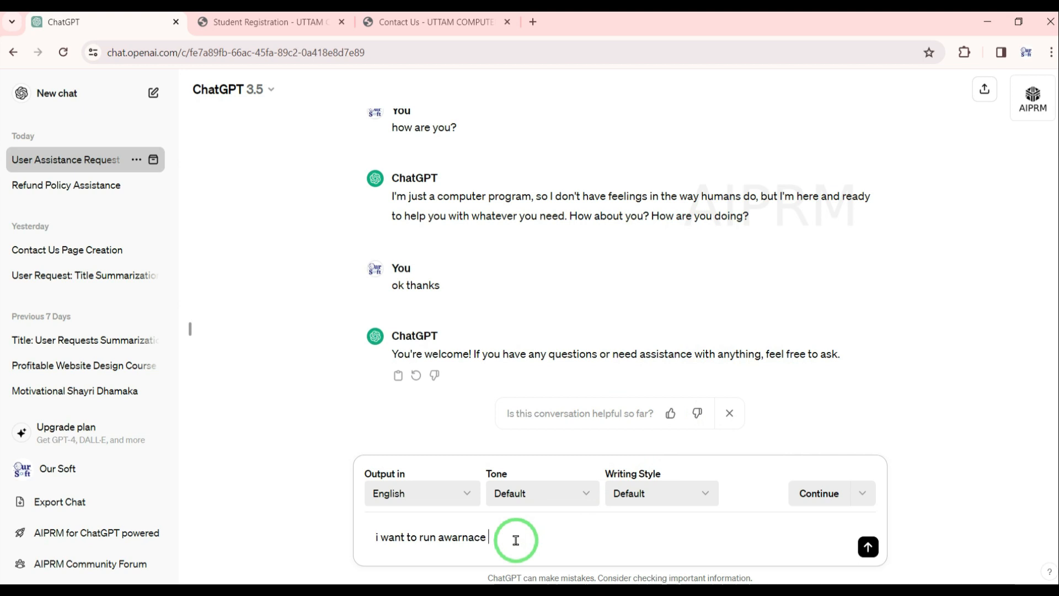
text(on facebook ad)
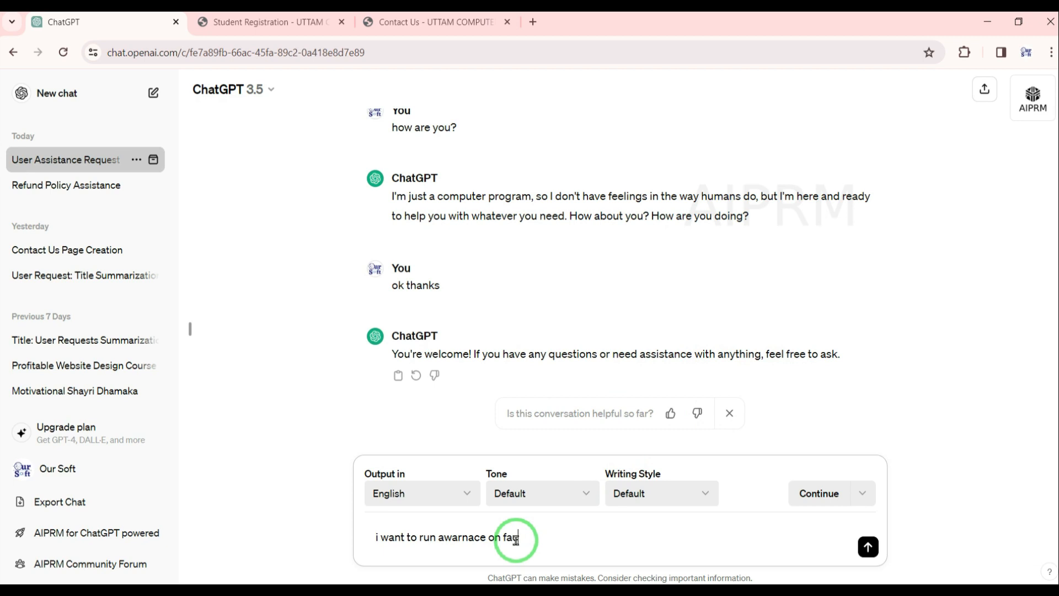
text(s, so let k)
key(BackSpace)
text(me )
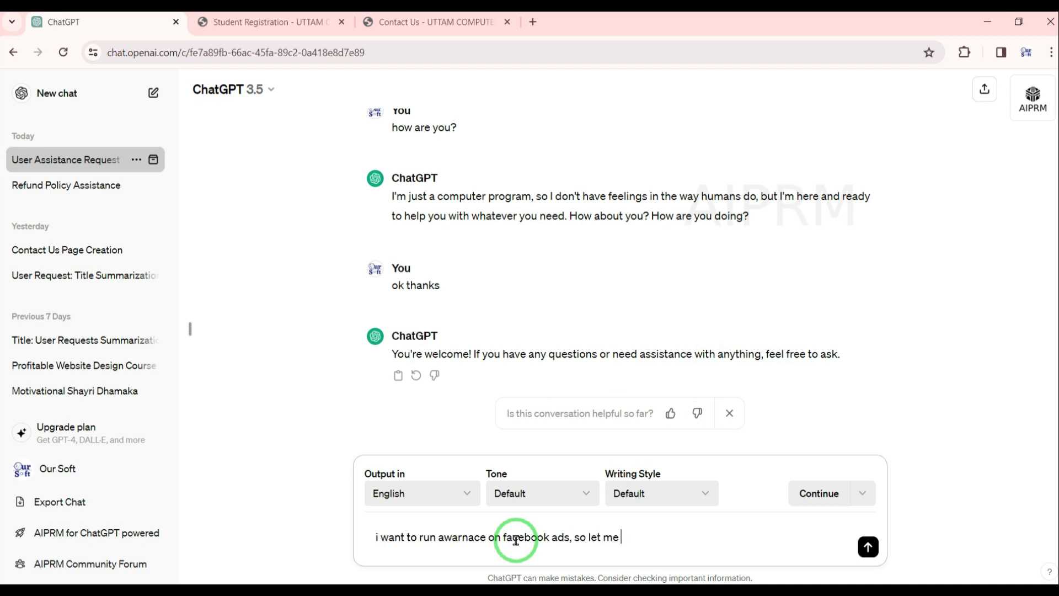
text(know the benift)
key(Return)
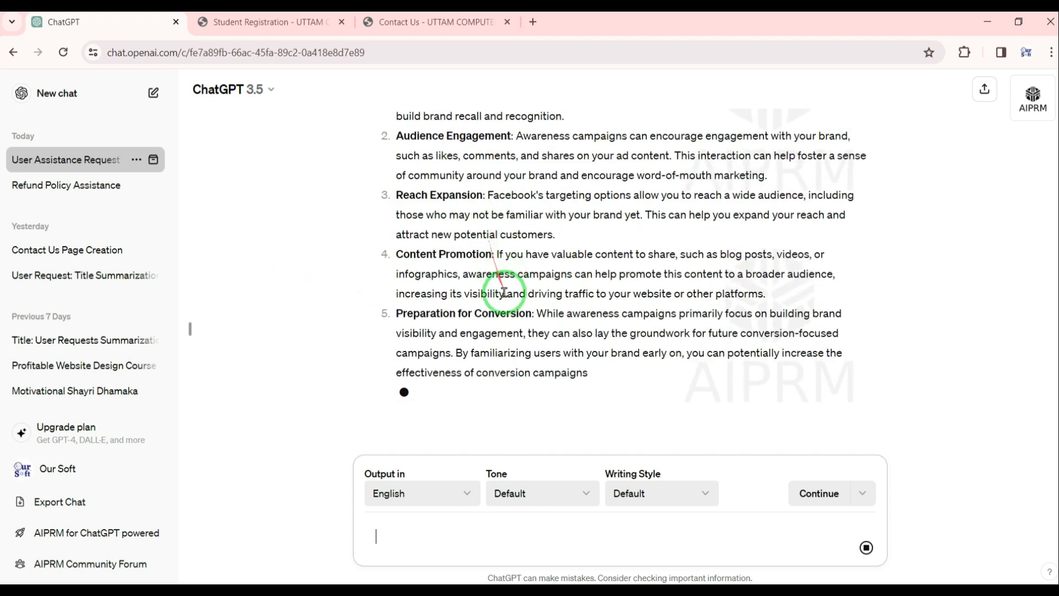
- Read through ChatGPT's answer on the benefits of Facebook awareness campaigns, highlighting the Brand Awareness and Audience Engagement points
scroll(529, 294, up, 3)
scroll(530, 294, up, 5)
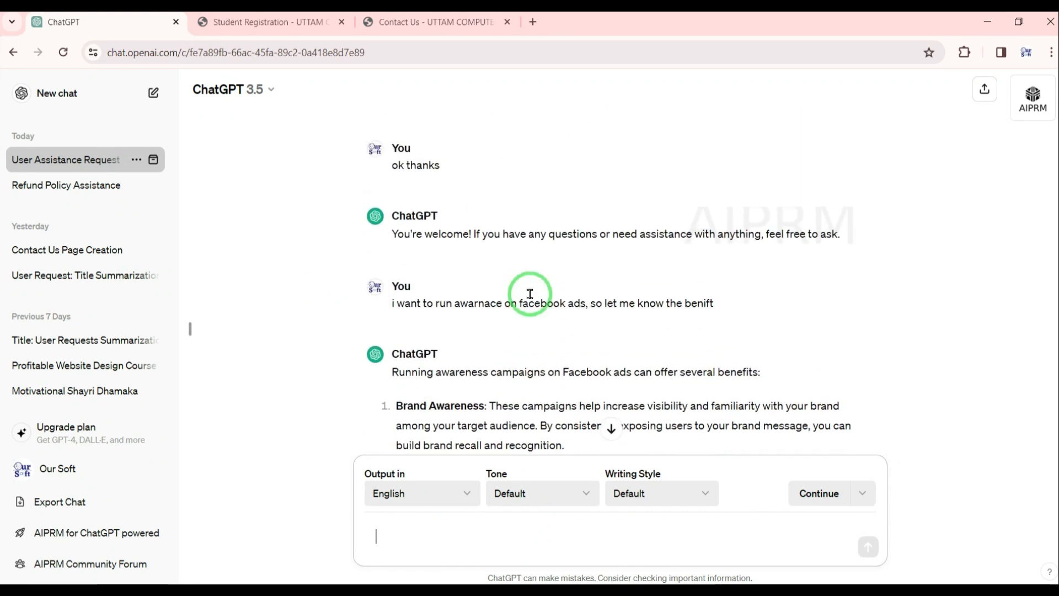
drag(393, 337, 485, 337)
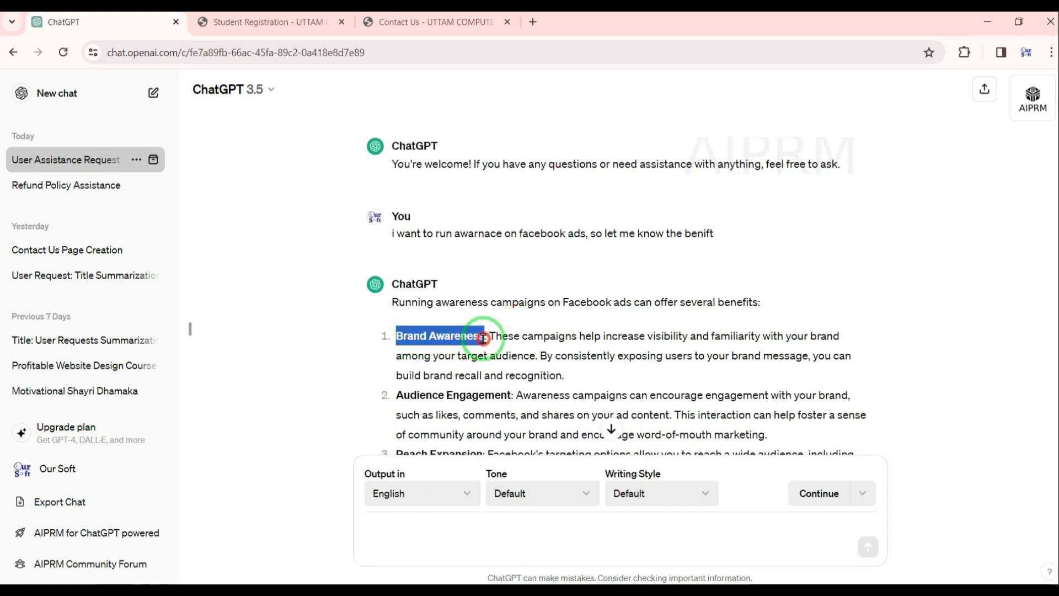
scroll(574, 304, down, 3)
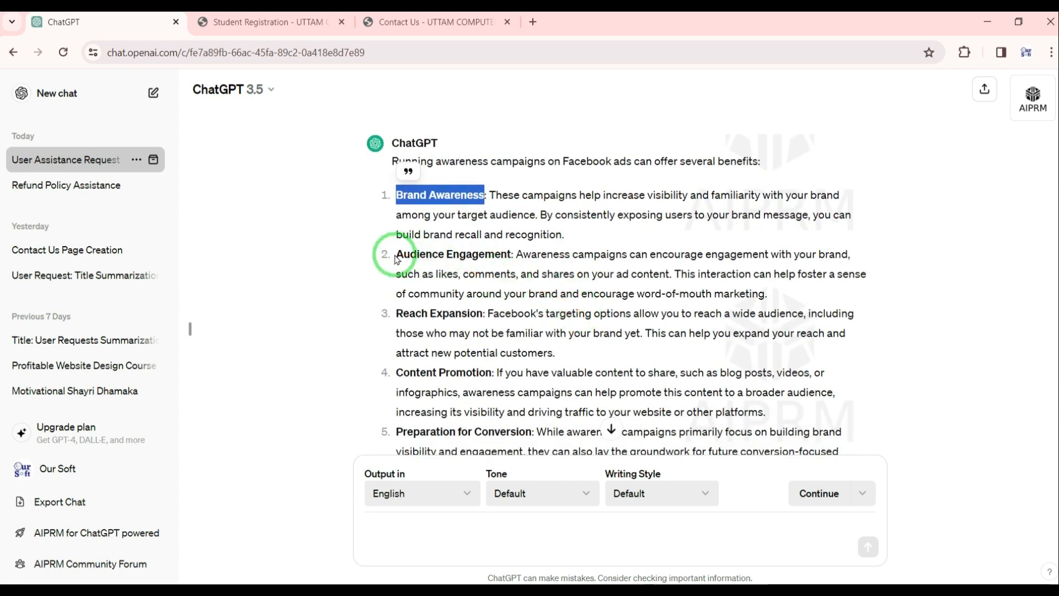
drag(396, 254, 512, 255)
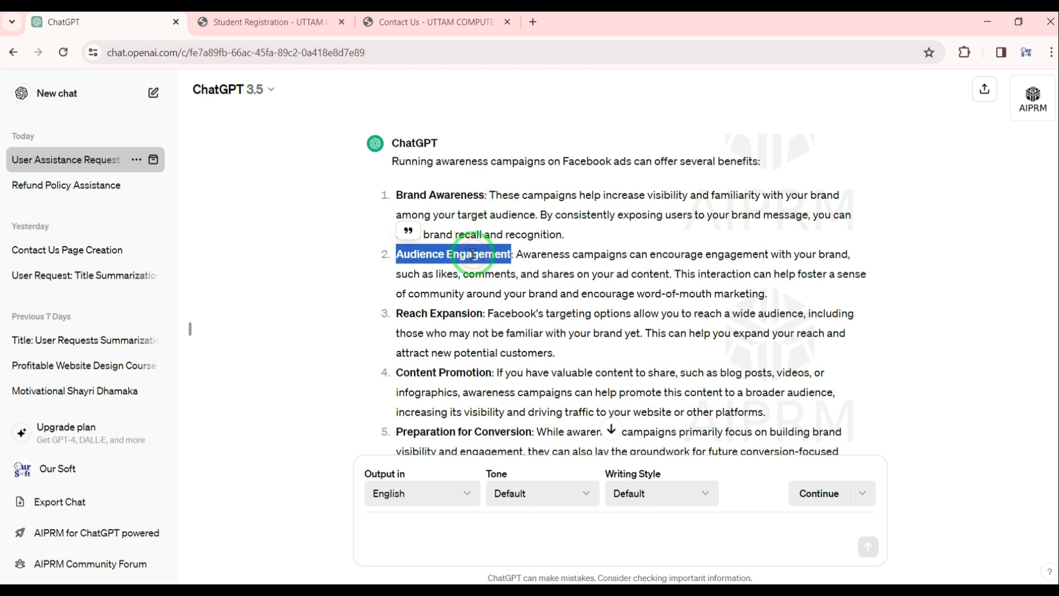
click(502, 308)
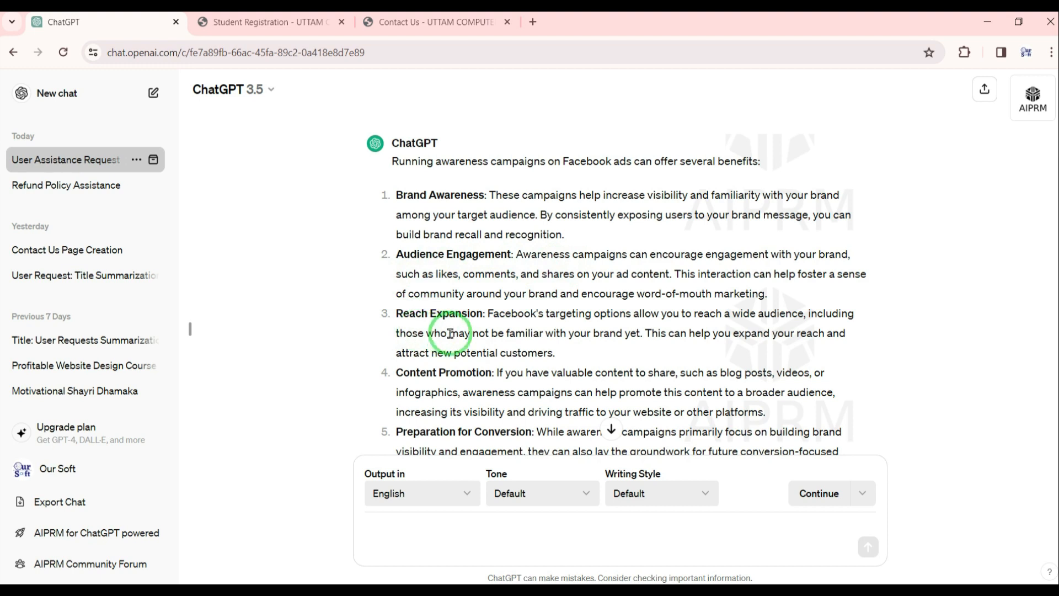
scroll(450, 333, down, 3)
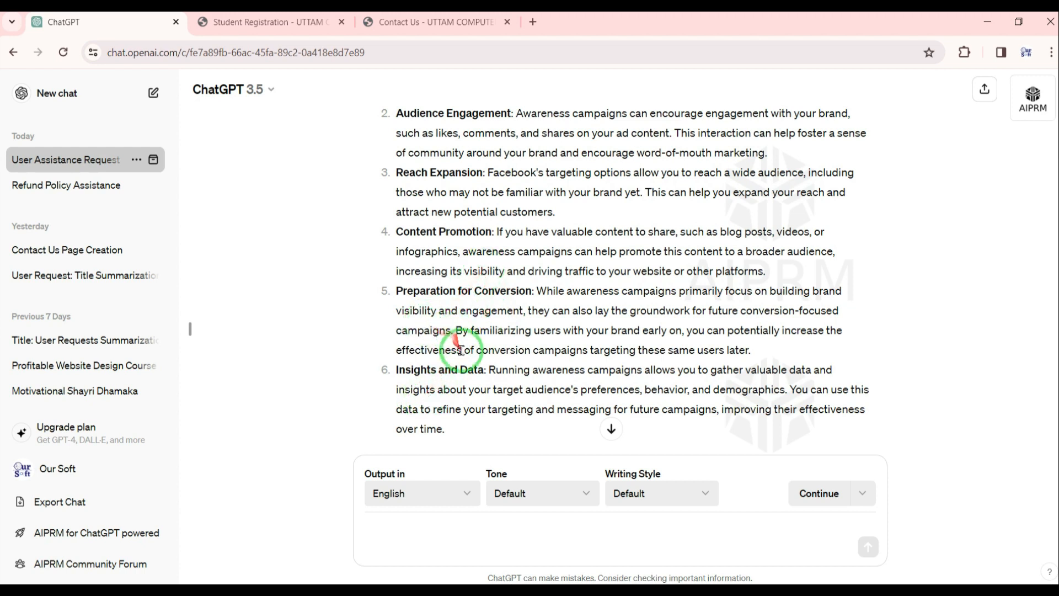
scroll(462, 350, down, 3)
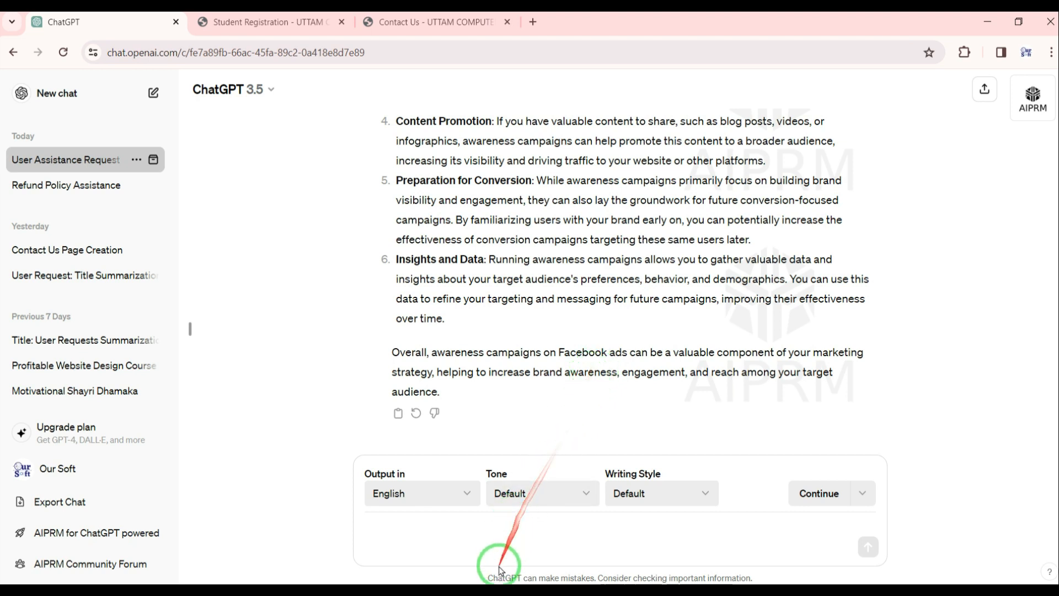
- Switch back to Ads Manager and continue to the campaign setup with the Awareness objective
click(514, 592)
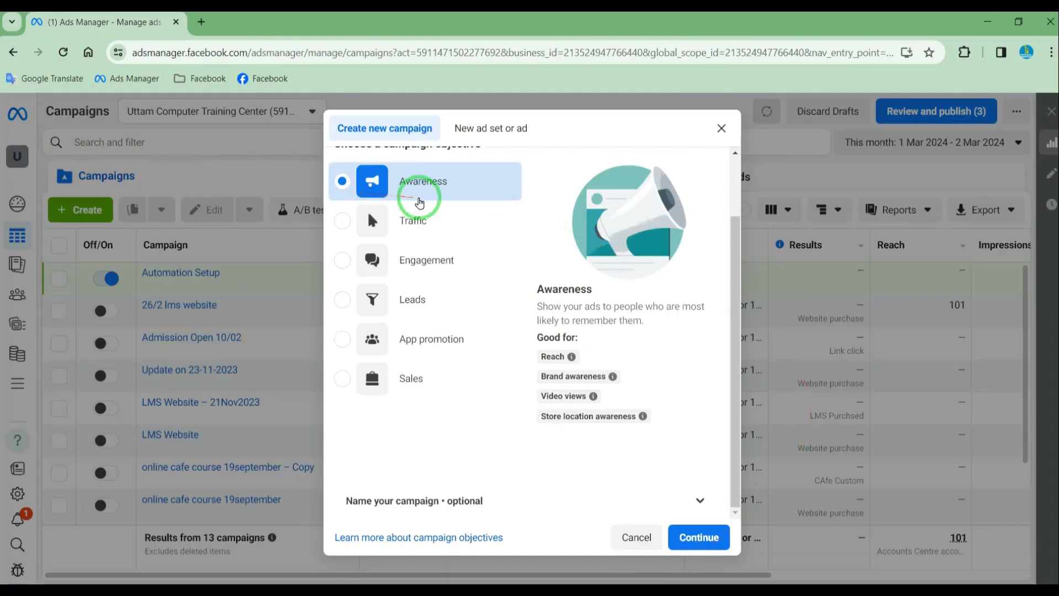
click(698, 538)
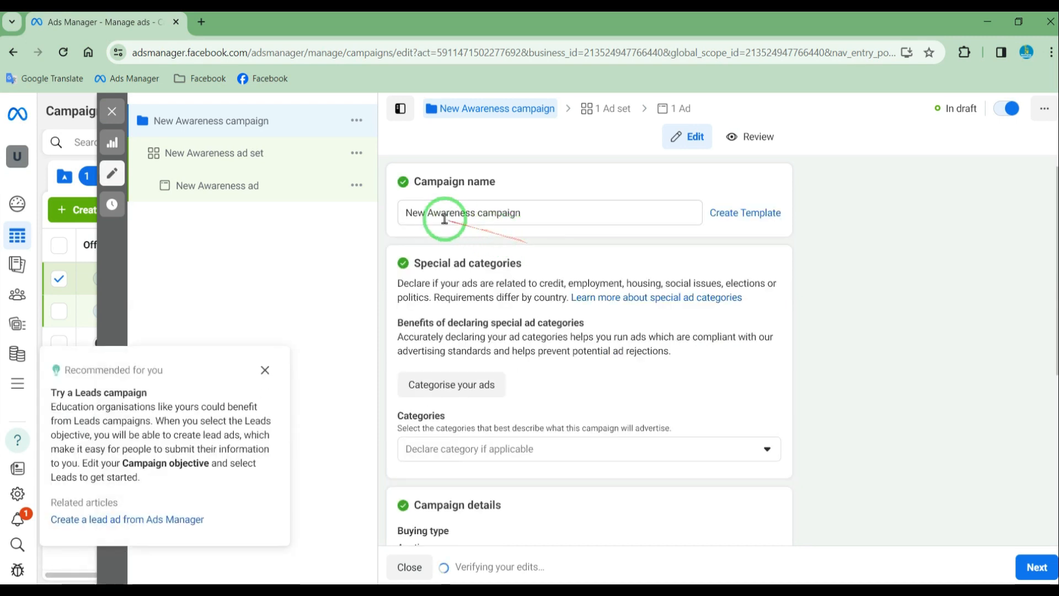
- Rename the campaign as "2/3/2024 awareness for automation marketing" and dismiss the Leads campaign recommendation
click(524, 219)
drag(524, 219, 386, 208)
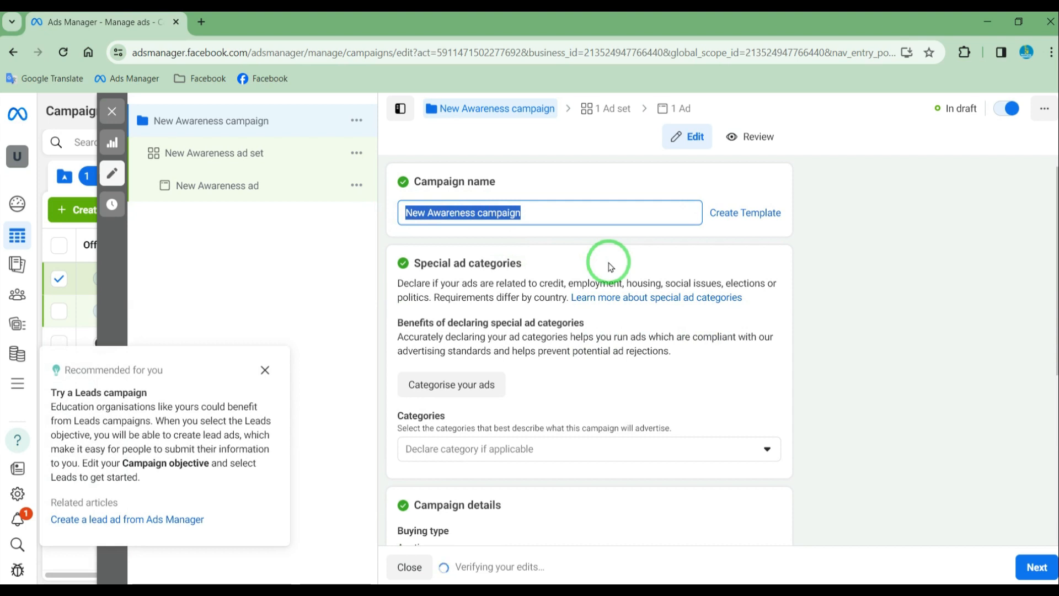
text(2/3)
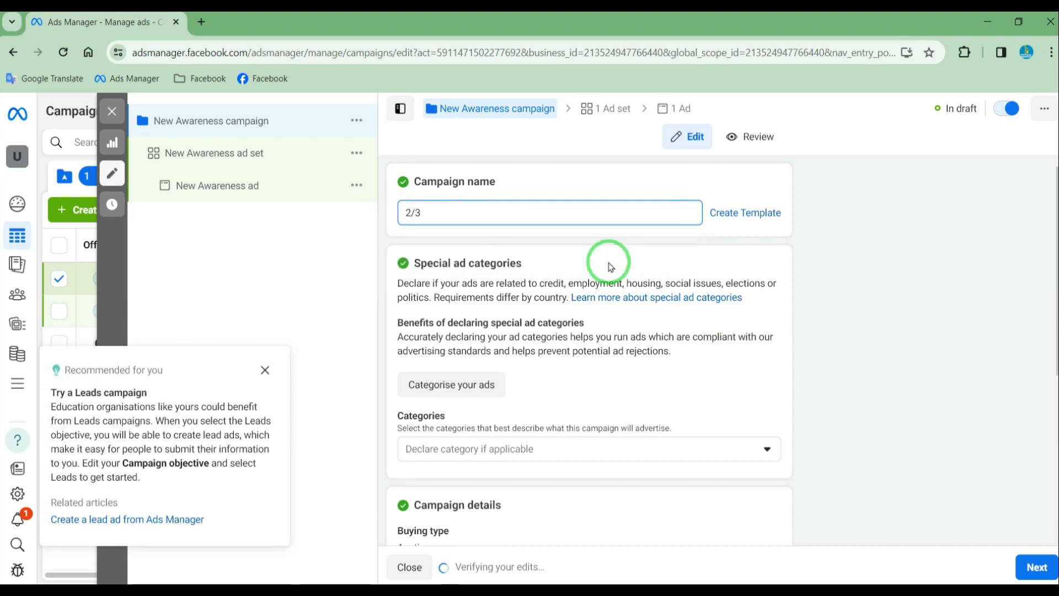
text(/)
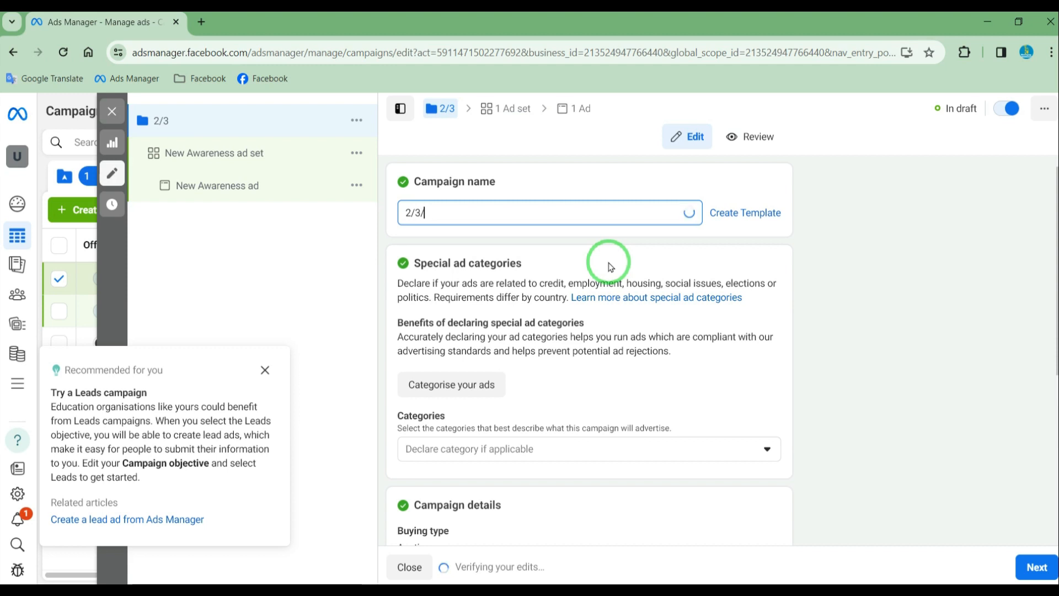
text(2024 aware)
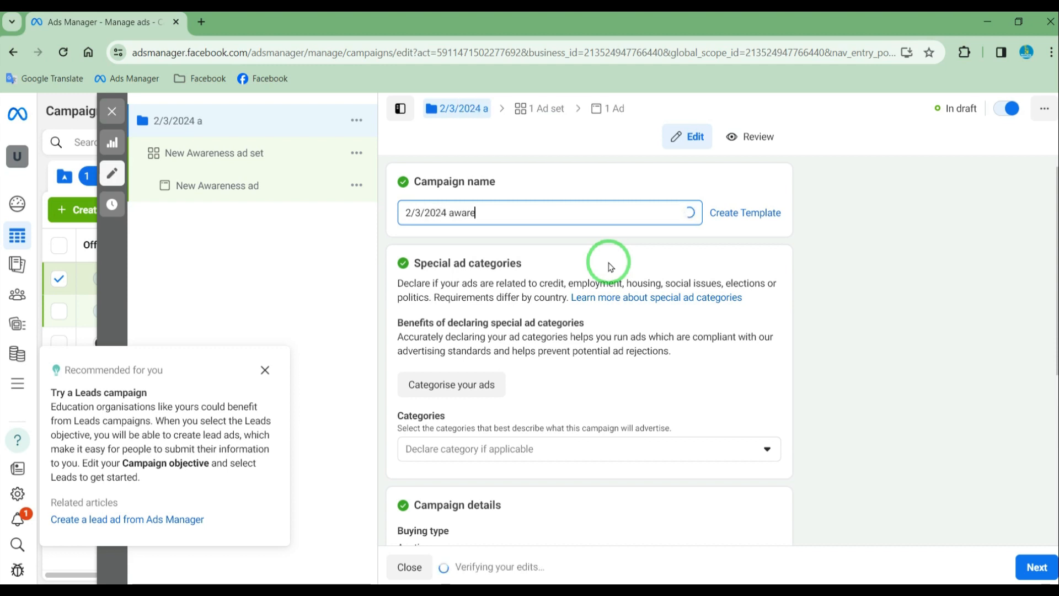
text(ness )
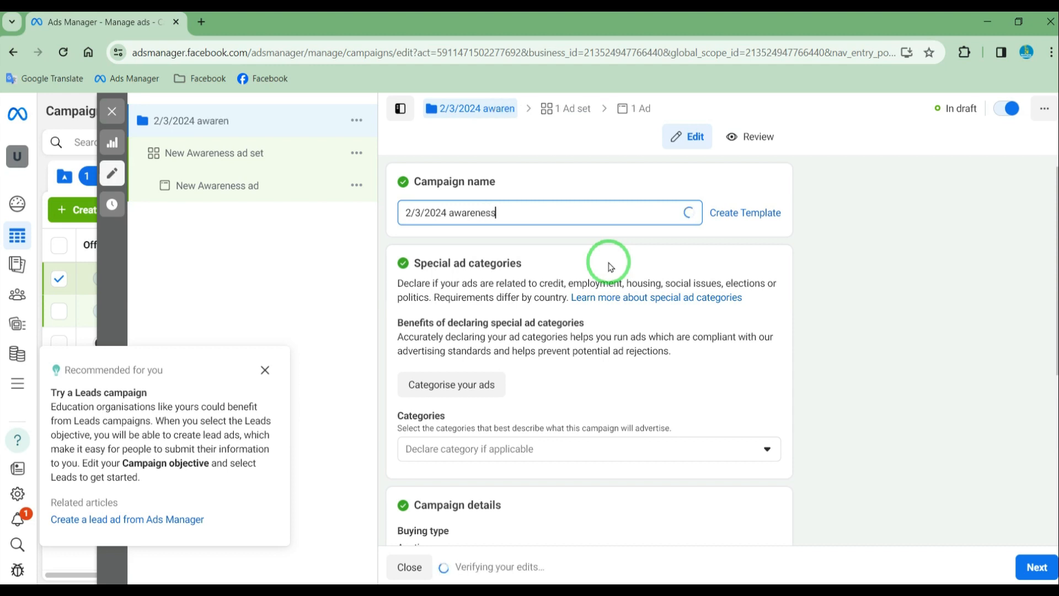
text(P)
key(BackSpace)
text(for)
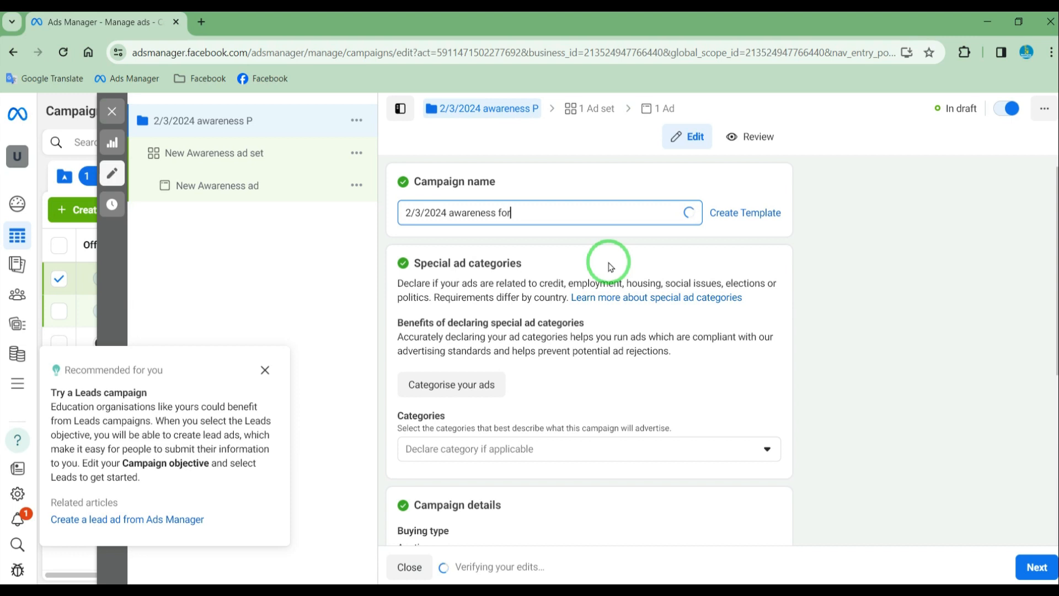
text( dig)
key(BackSpace)
key(BackSpace)
key(BackSpace)
key(BackSpace)
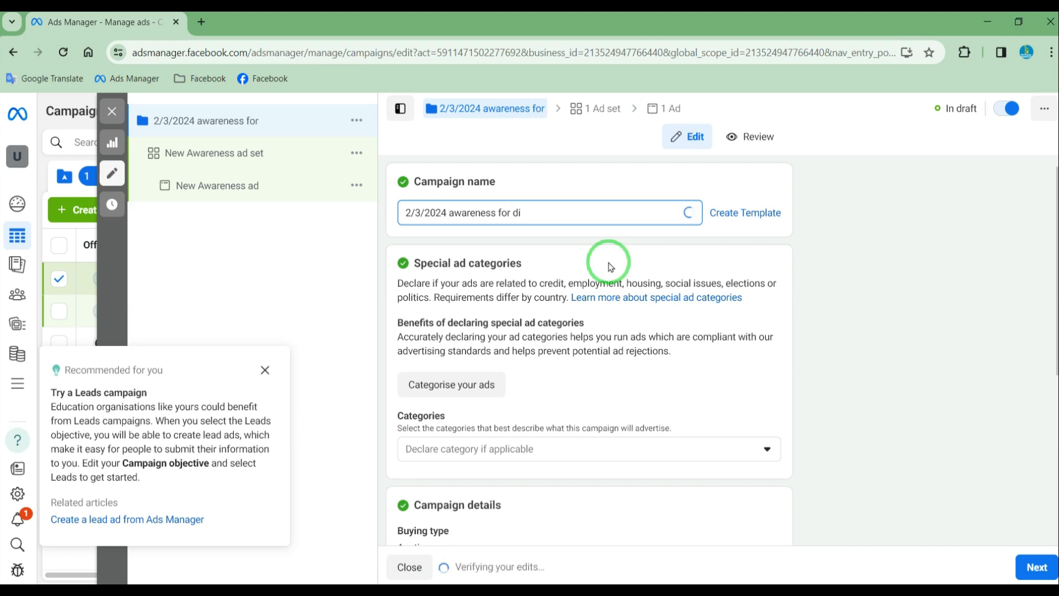
text(aut)
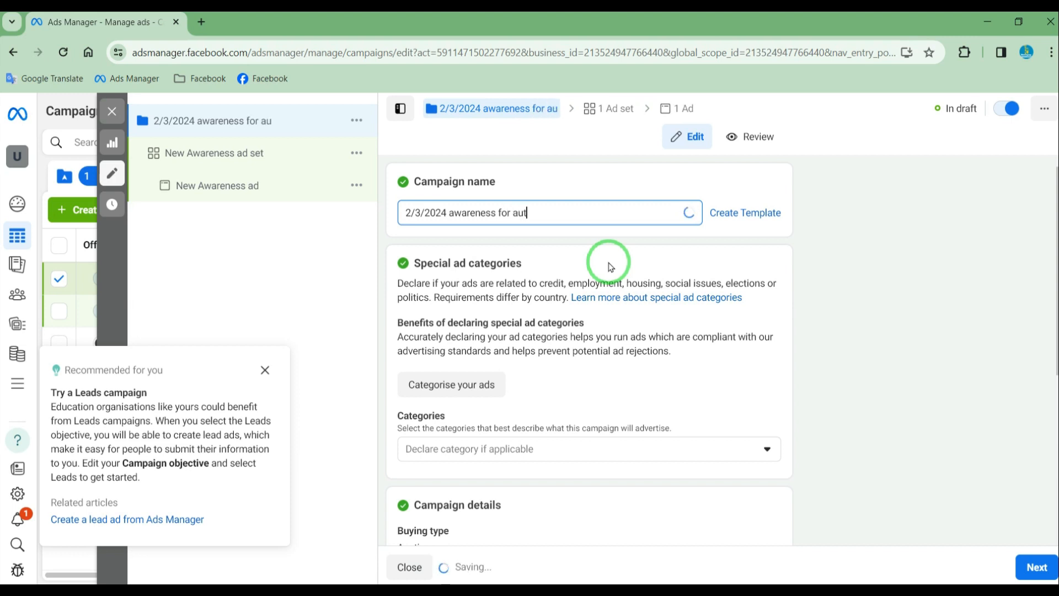
text(omation)
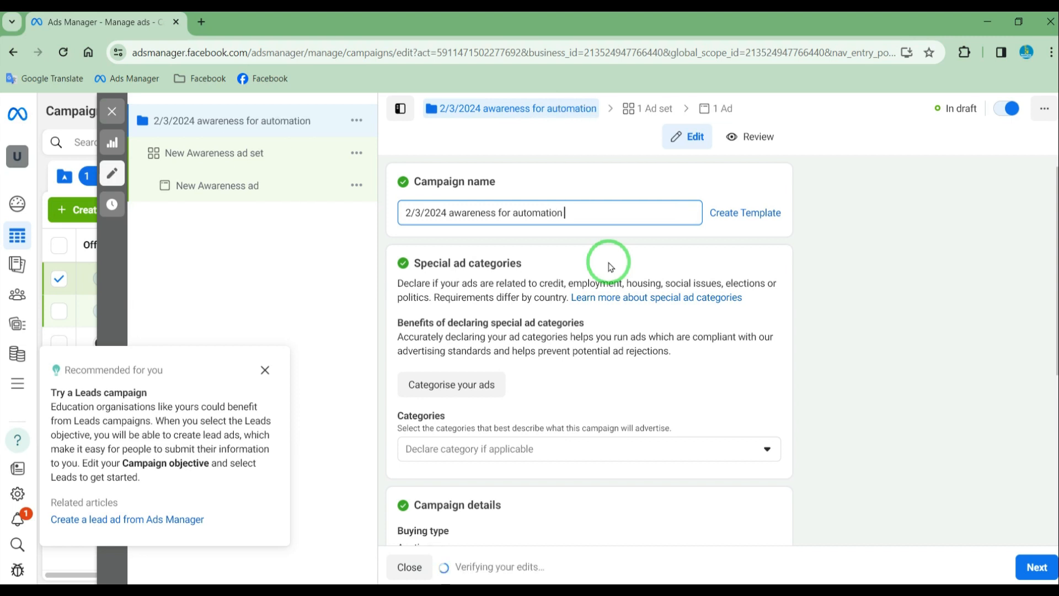
text( marketing)
click(265, 372)
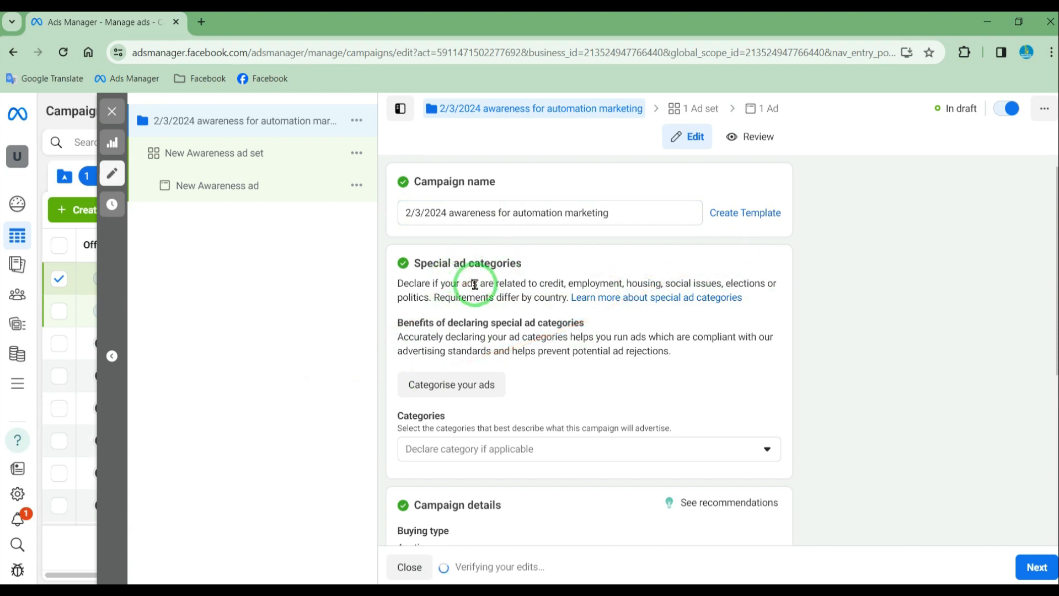
- Turn on Advantage campaign budget and set the campaign's daily budget to ₹101
scroll(830, 390, down, 1)
scroll(831, 390, down, 2)
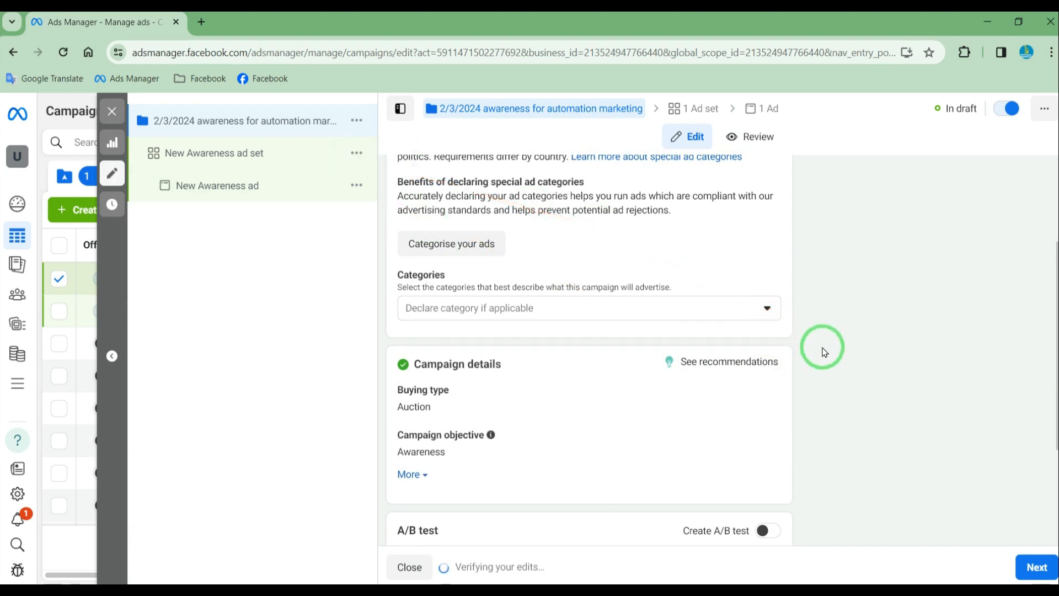
scroll(822, 350, down, 3)
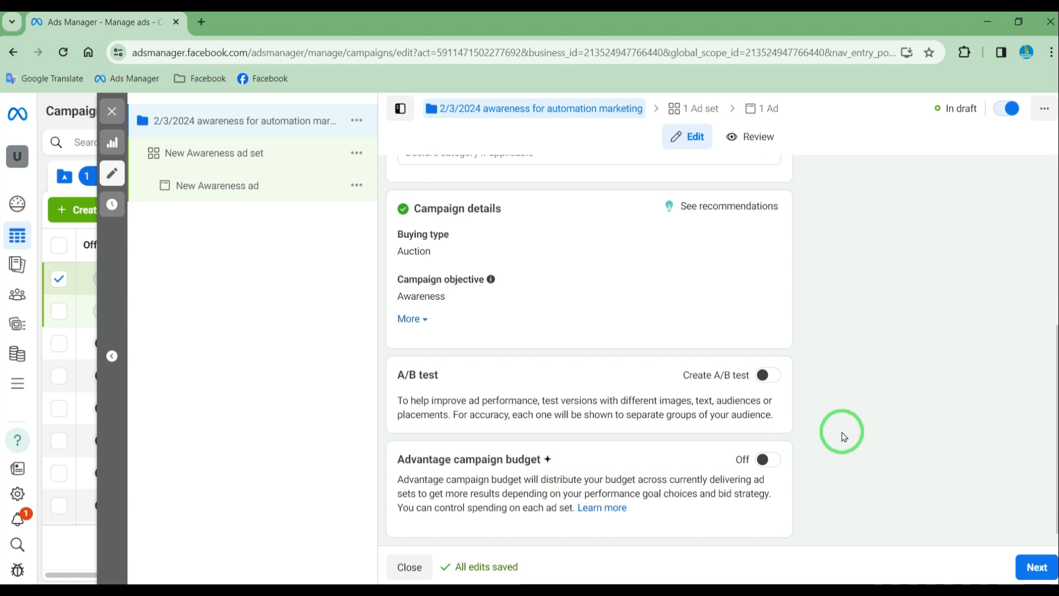
click(768, 460)
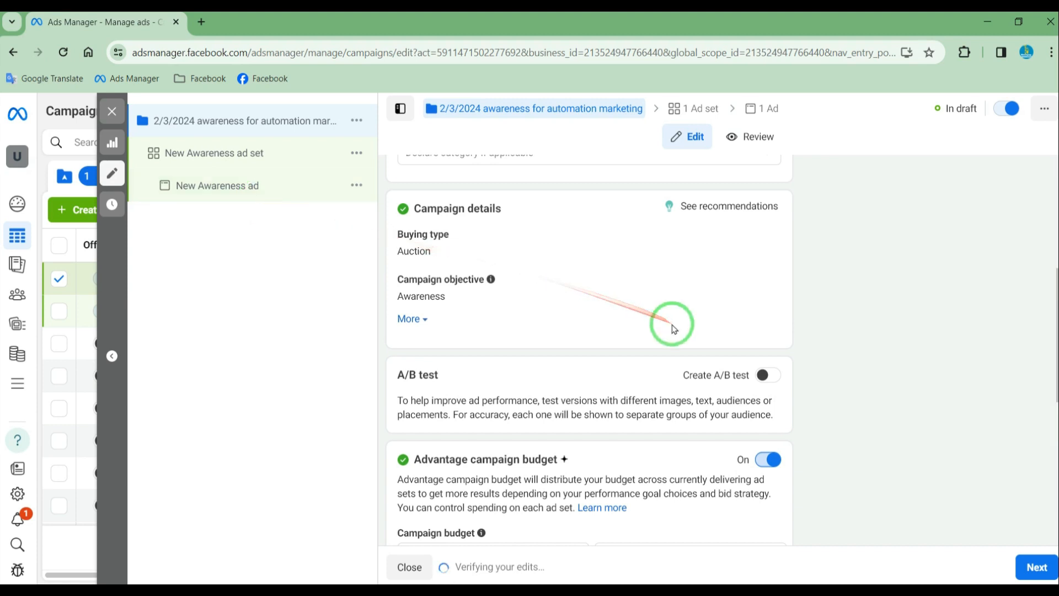
scroll(690, 378, down, 3)
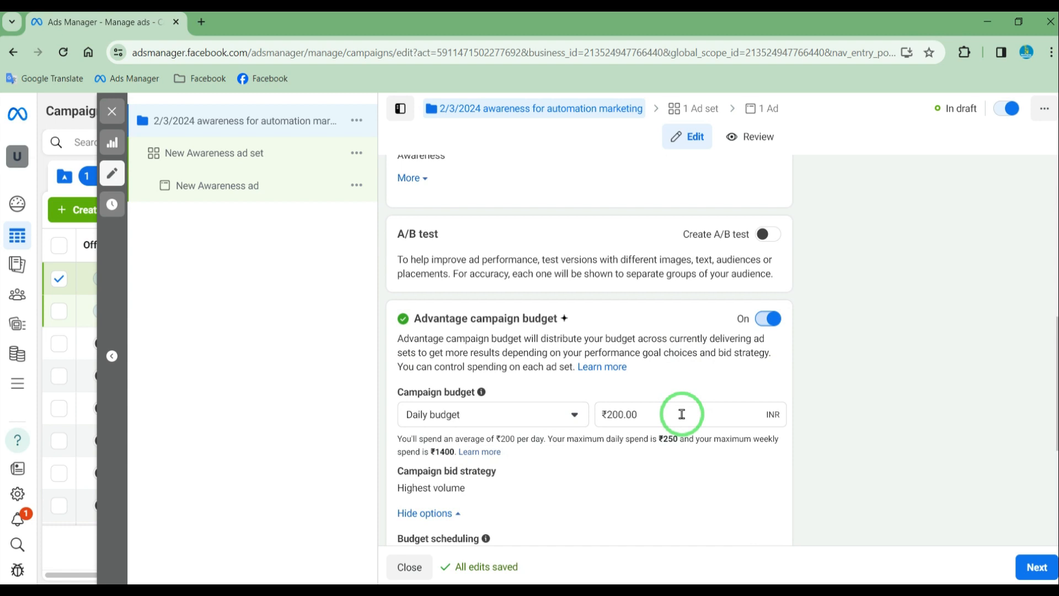
drag(679, 414, 603, 411)
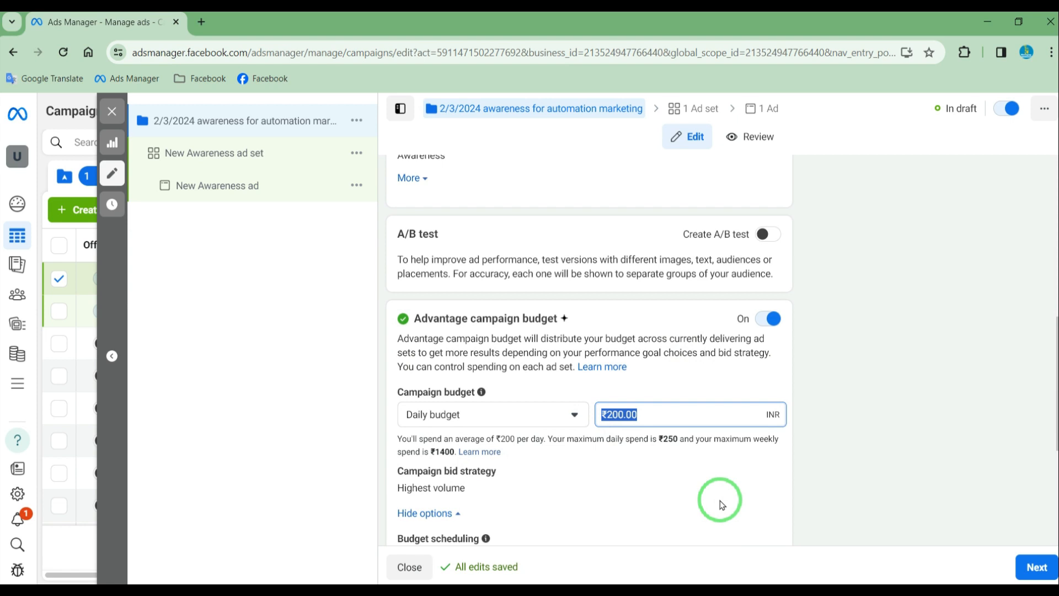
text(103)
key(BackSpace)
text(1)
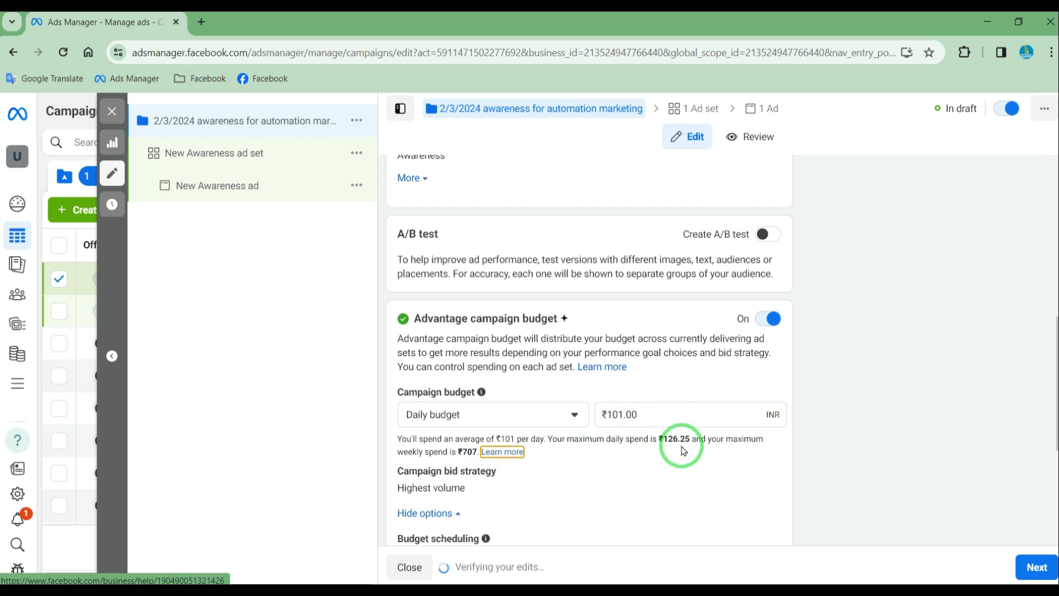
- Check the campaign's spending and budget scheduling options, keep them as they are, and continue to the ad set settings
mouse_move(478, 457)
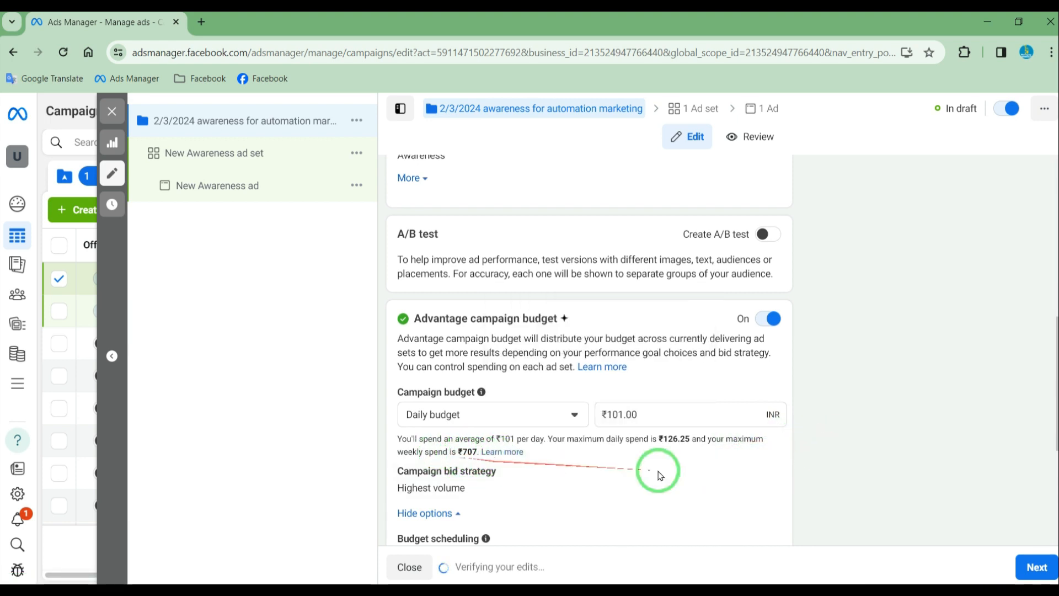
scroll(894, 424, down, 1)
scroll(894, 424, down, 3)
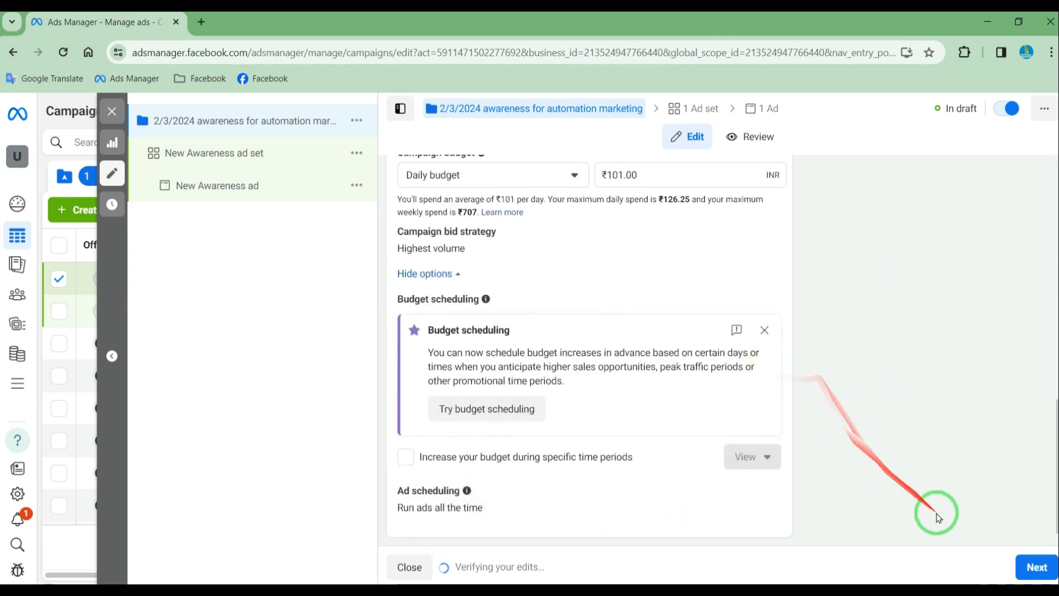
click(1036, 567)
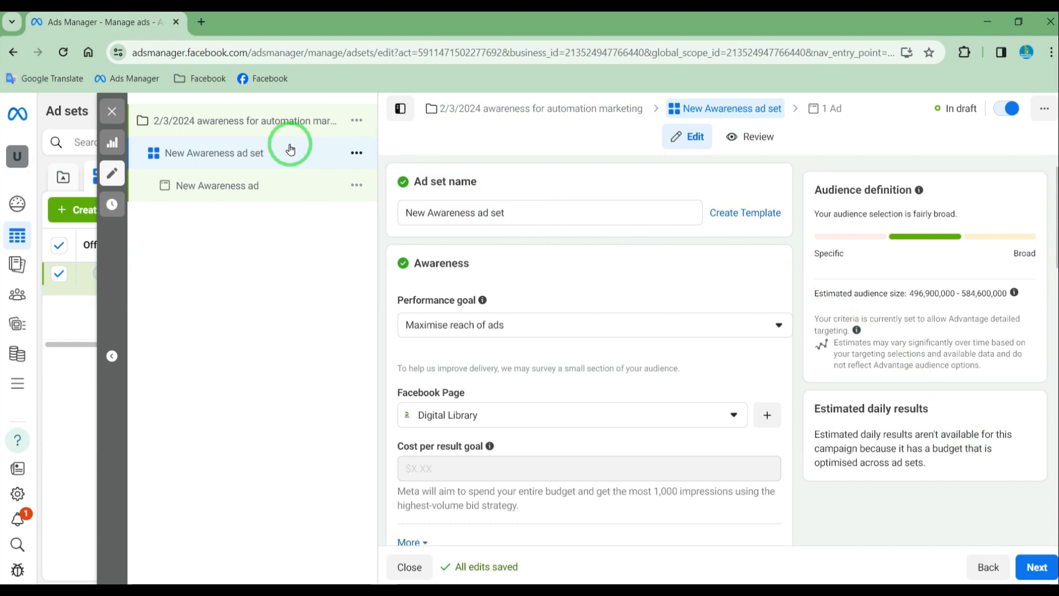
click(356, 153)
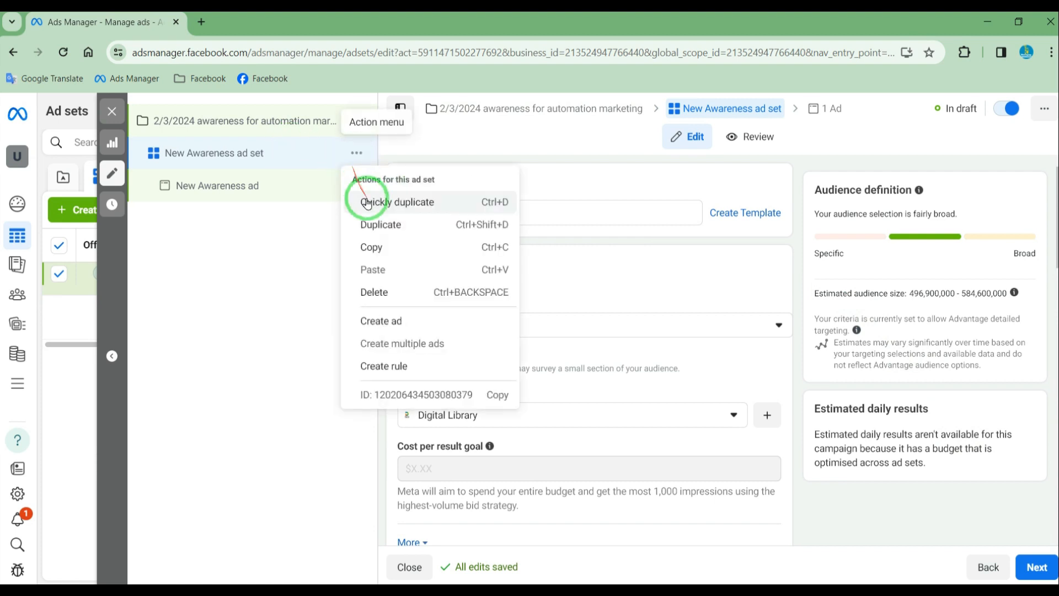
click(382, 226)
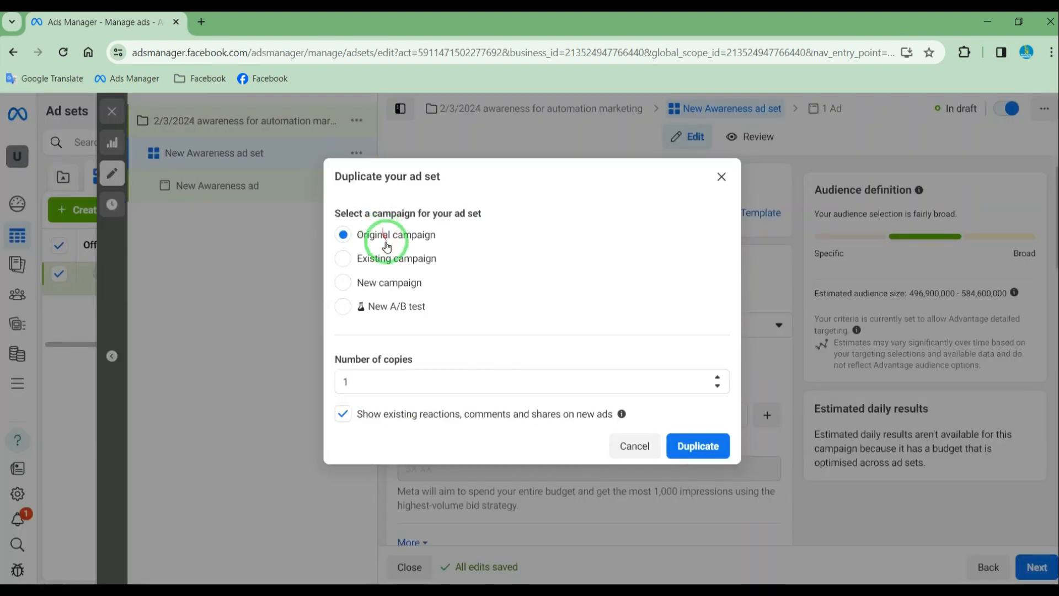
click(717, 378)
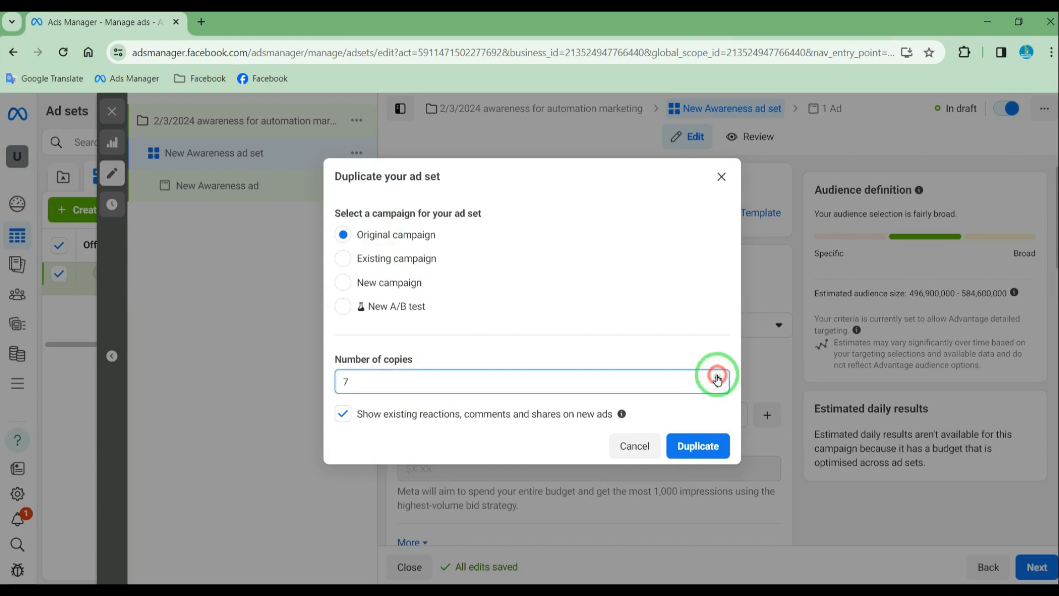
click(720, 175)
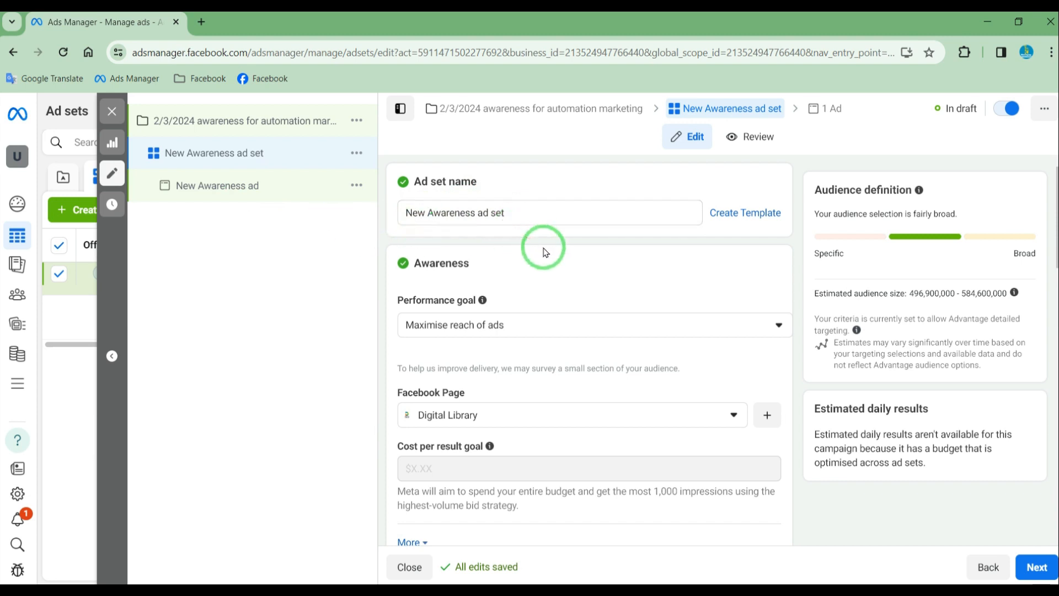
- Look through the awareness and video view performance goals, and select Maximise reach of ads for the ad set
scroll(563, 287, down, 3)
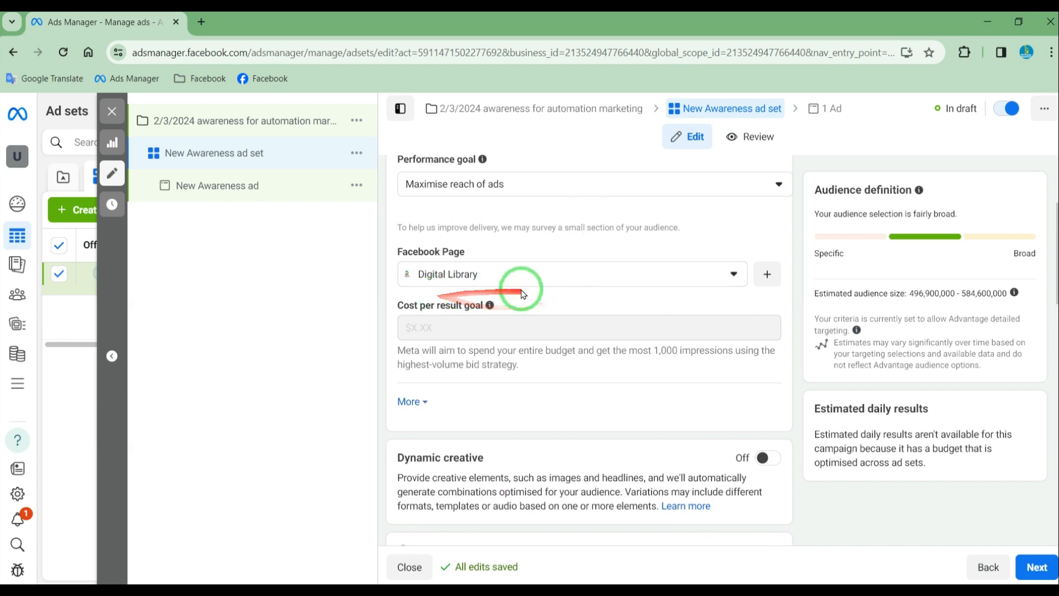
click(574, 193)
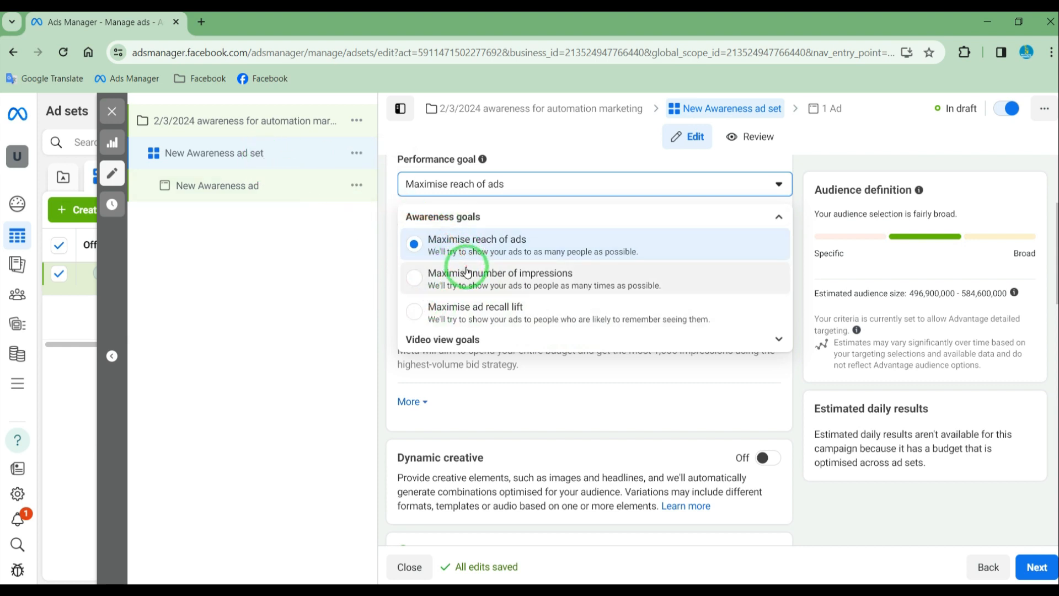
click(477, 339)
scroll(552, 370, down, 3)
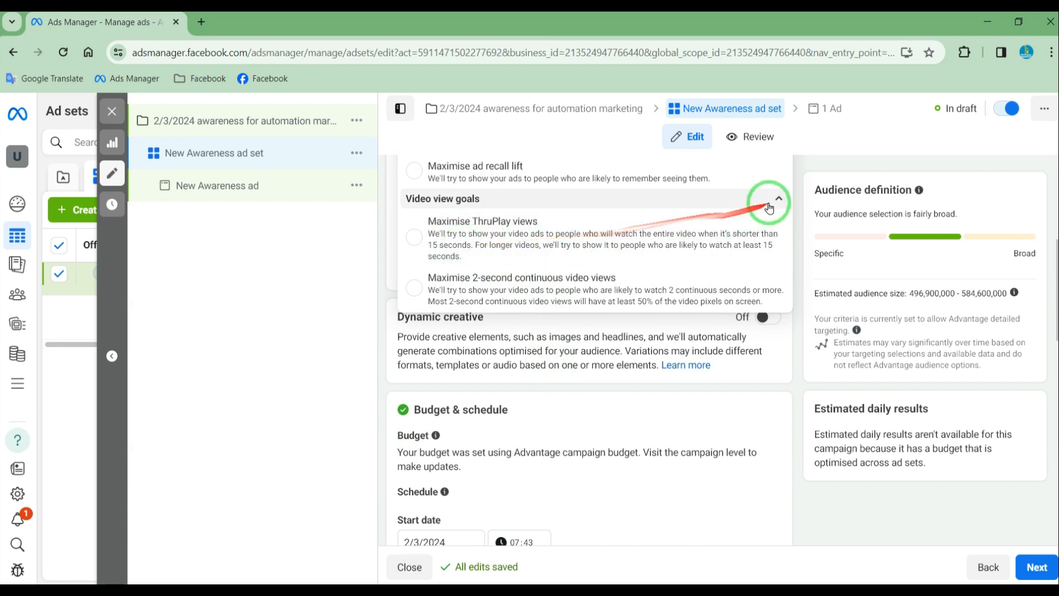
click(778, 198)
scroll(469, 264, up, 3)
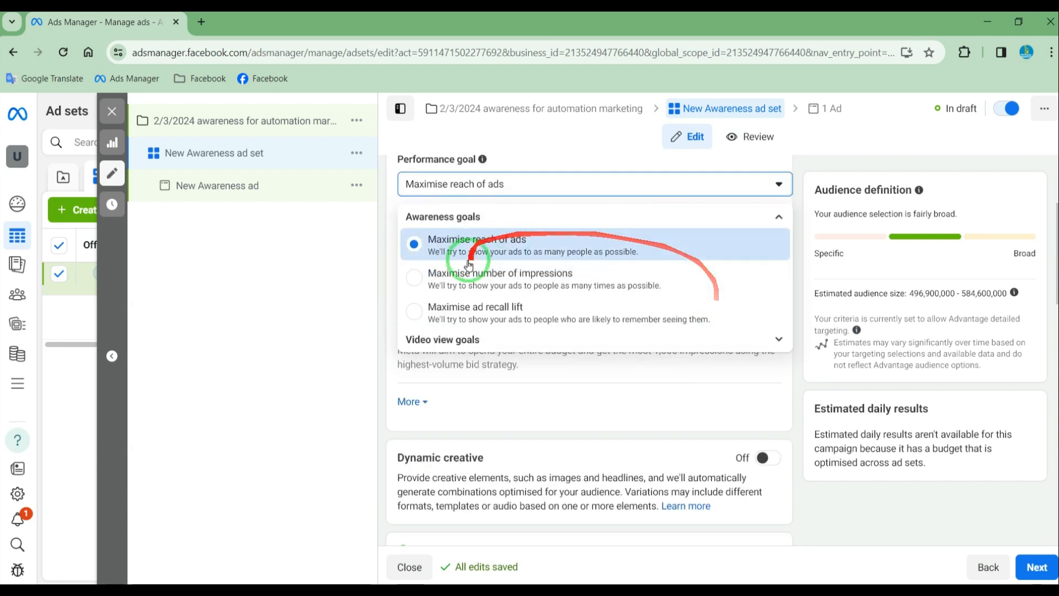
click(773, 216)
click(759, 217)
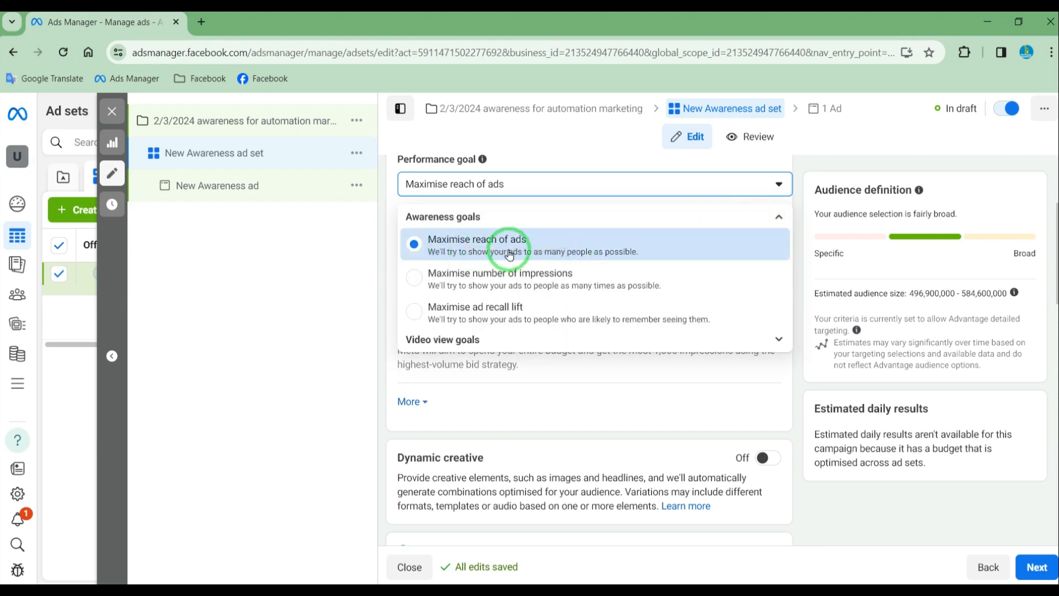
click(508, 254)
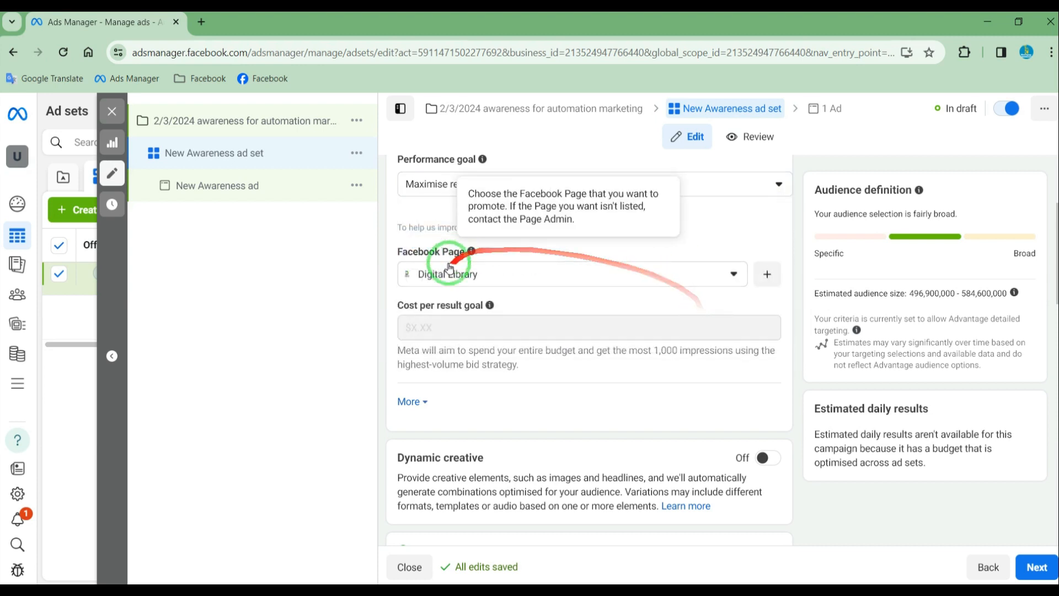
- Set the ad set's Facebook Page to Uttam Computer Training Center from the Personal pages
click(518, 274)
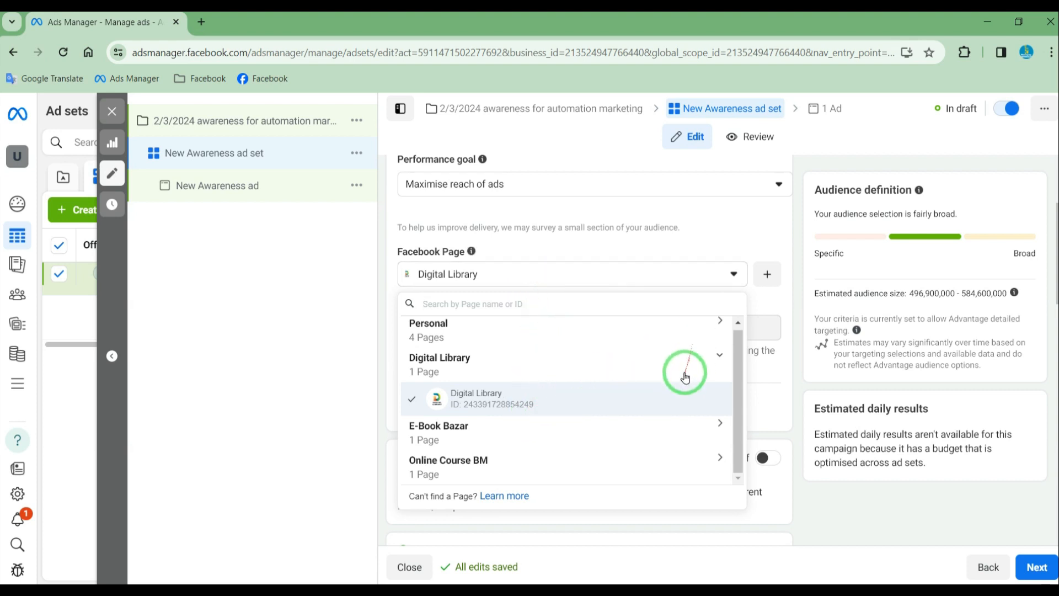
click(695, 330)
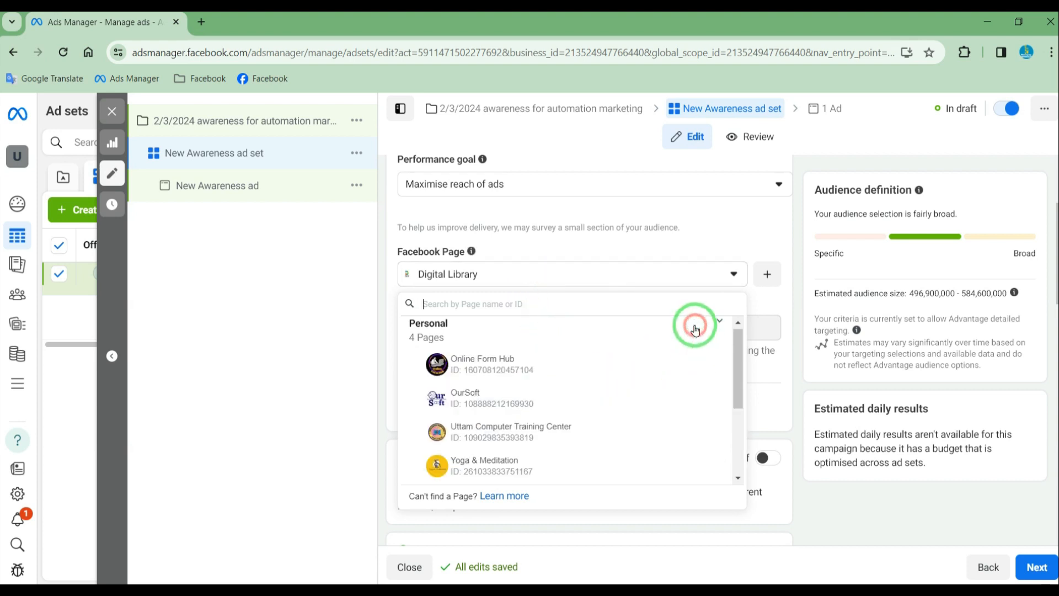
click(520, 439)
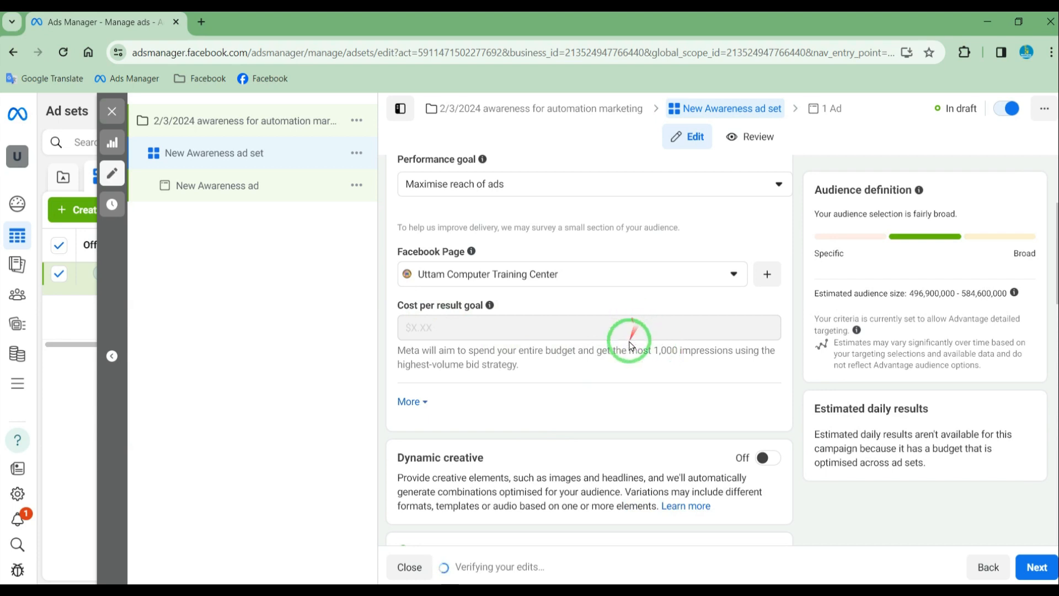
- Review the ad set's schedule, audience controls and age limit, and switch from Advantage+ audience to the original audience options
scroll(629, 356, down, 2)
scroll(465, 283, down, 2)
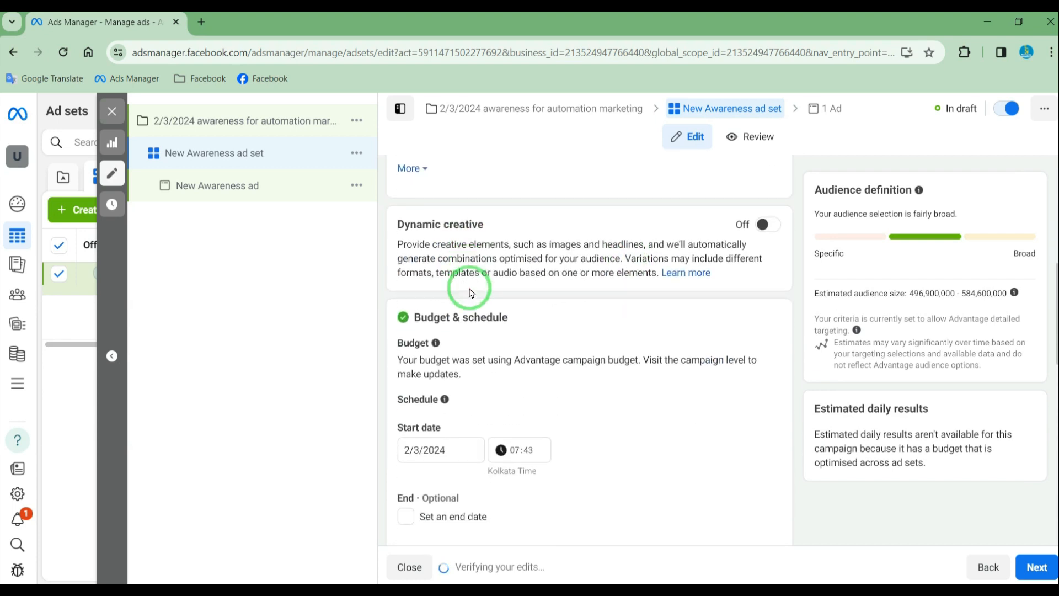
scroll(548, 305, down, 2)
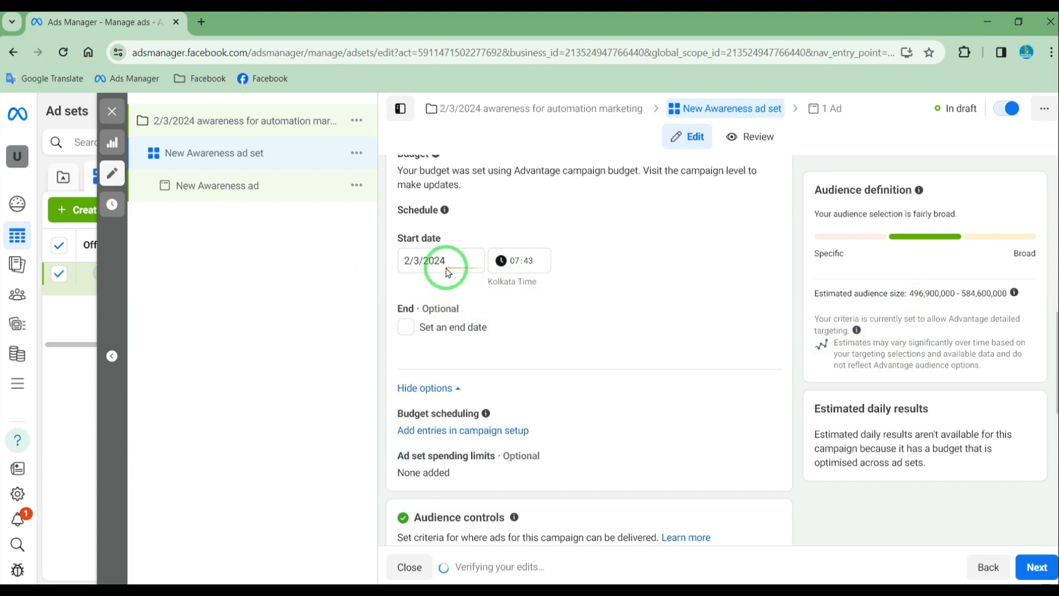
scroll(633, 308, down, 3)
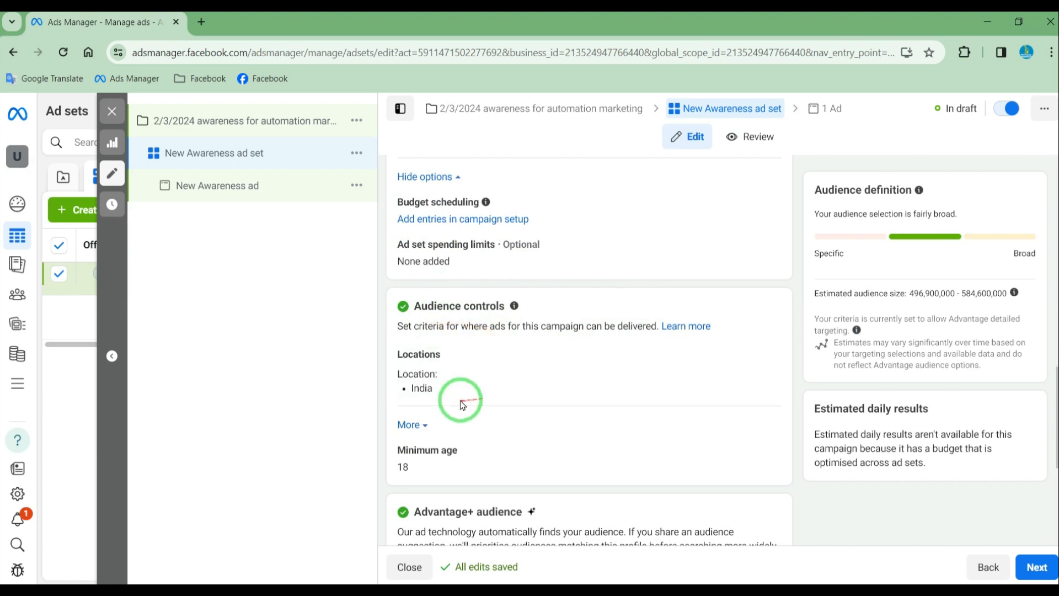
scroll(485, 403, down, 1)
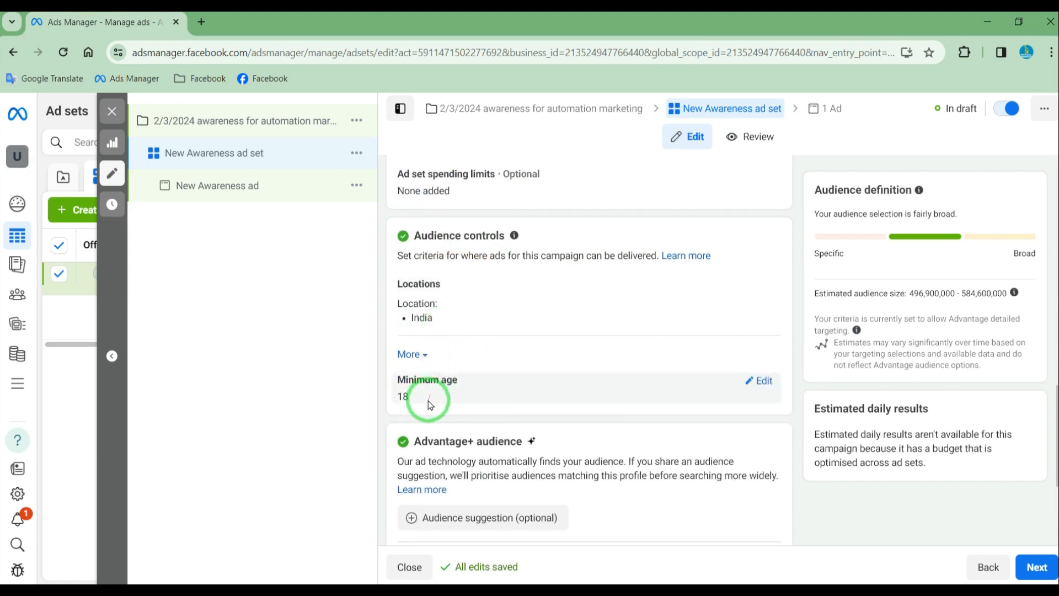
scroll(442, 398, down, 3)
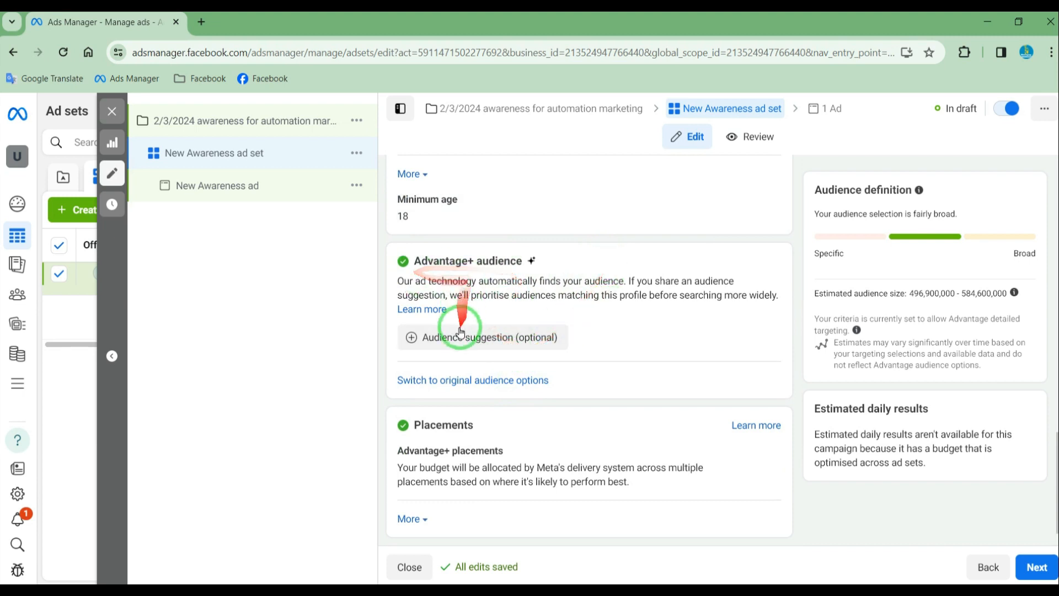
click(444, 388)
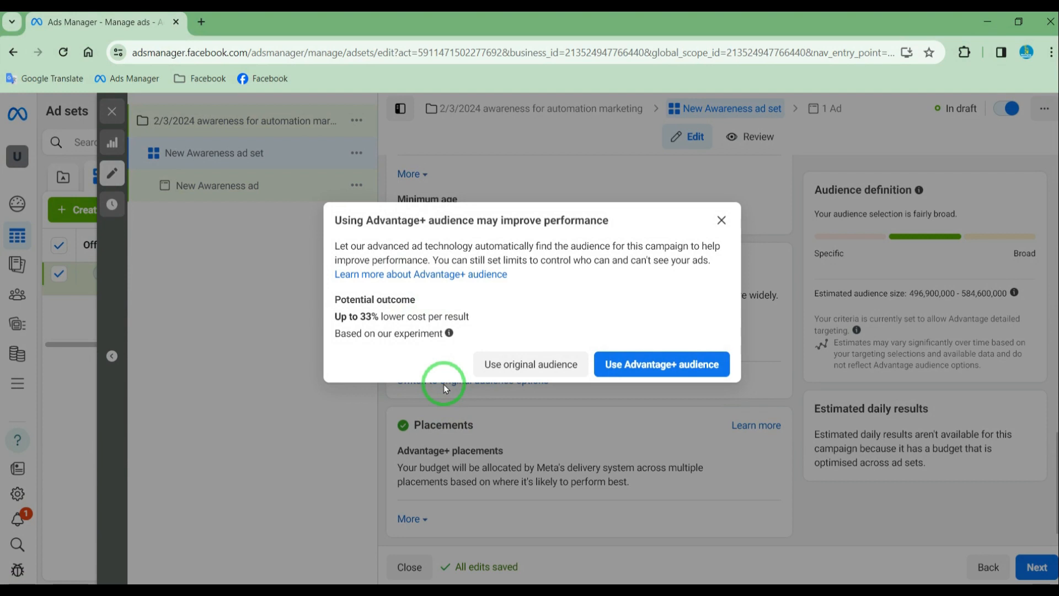
click(544, 363)
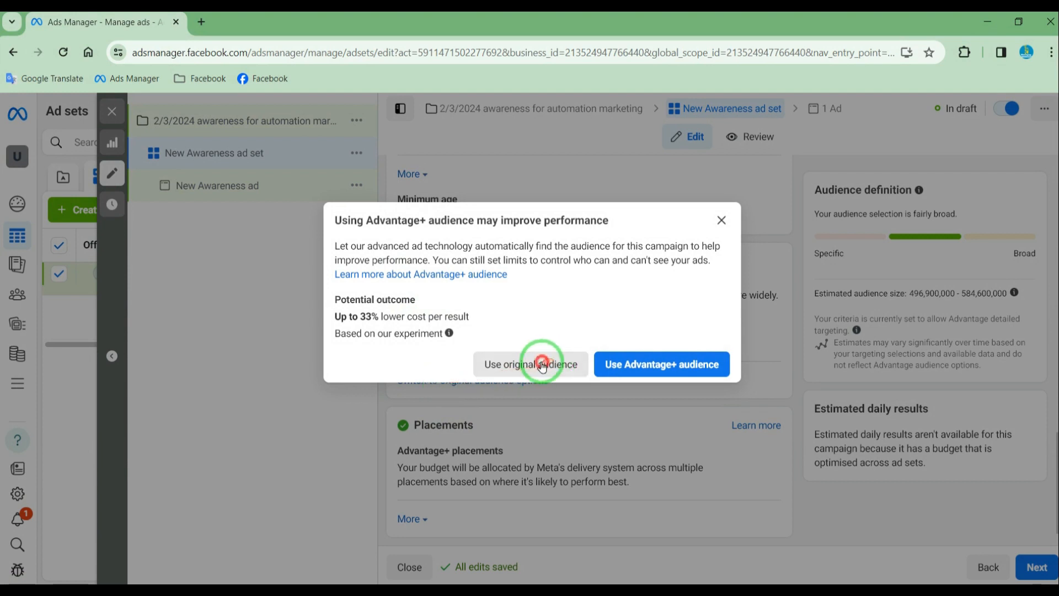
- Look through the ad set's options for creating custom or lookalike audiences, using saved audiences and searching existing audiences
scroll(572, 340, down, 6)
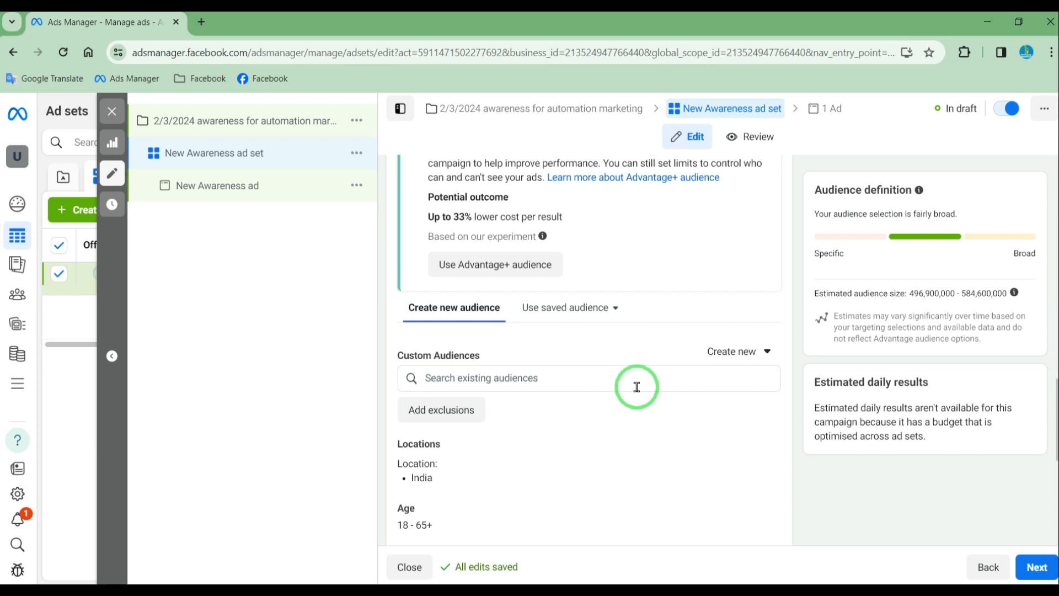
scroll(636, 387, down, 2)
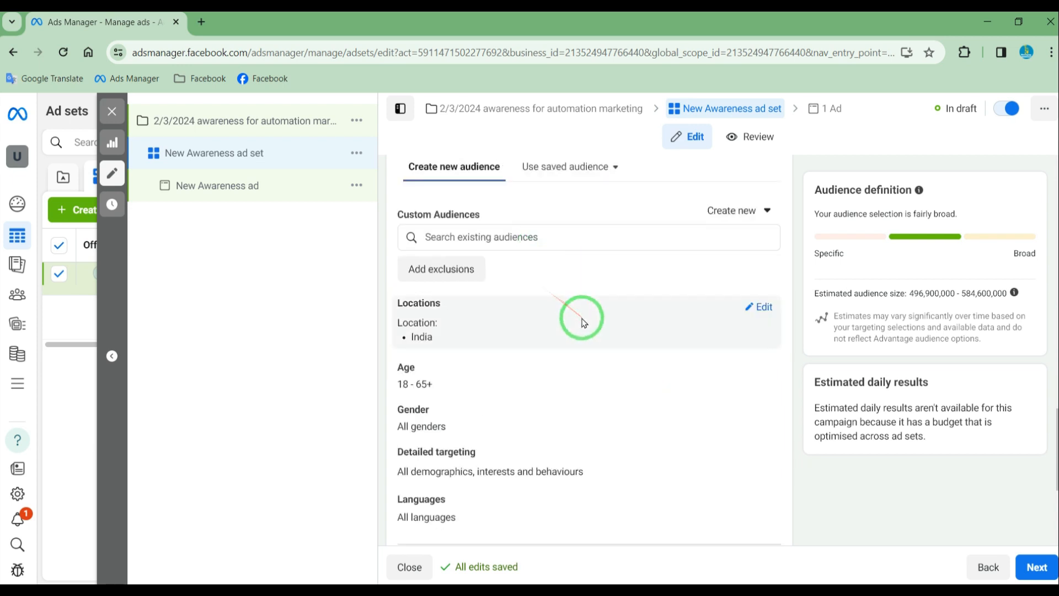
scroll(580, 314, up, 1)
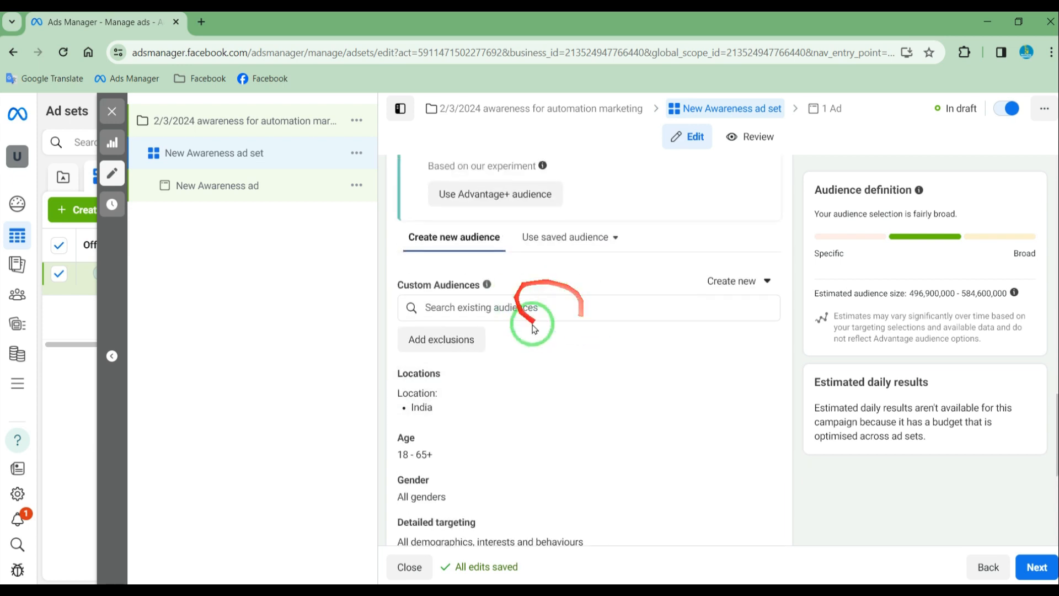
click(730, 280)
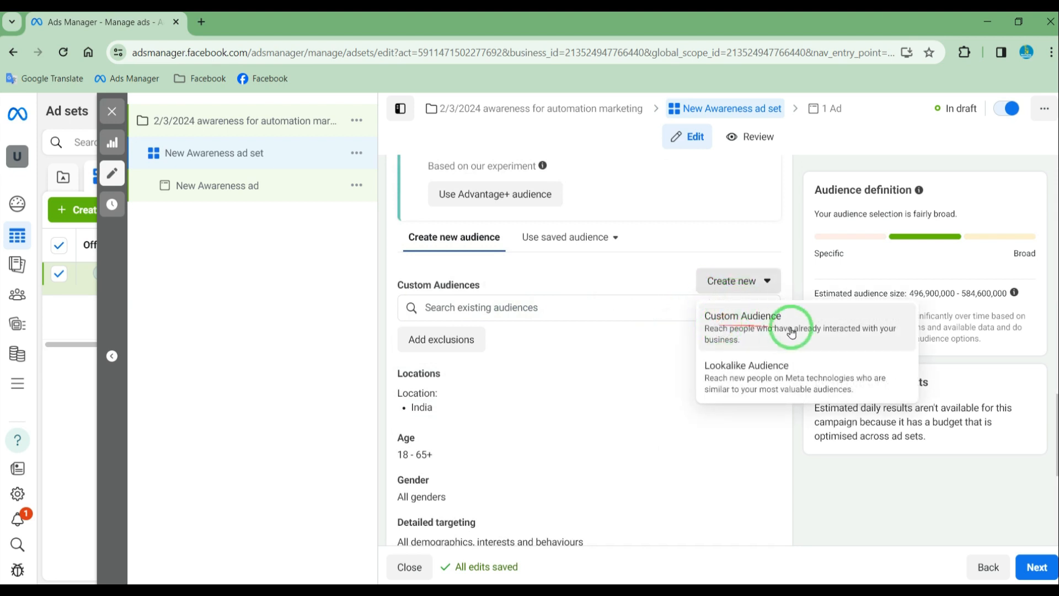
click(567, 310)
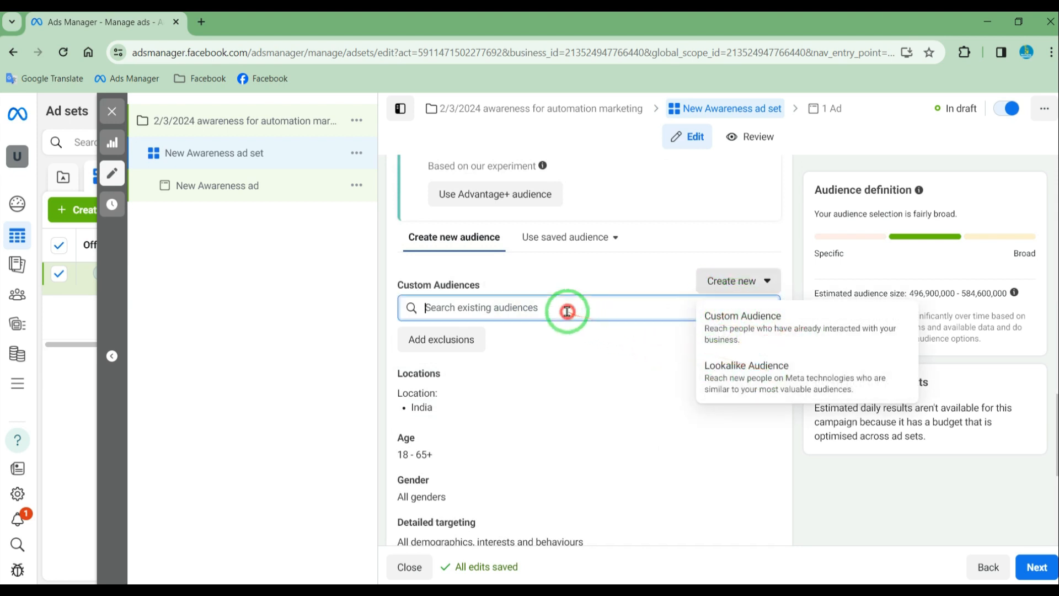
click(585, 238)
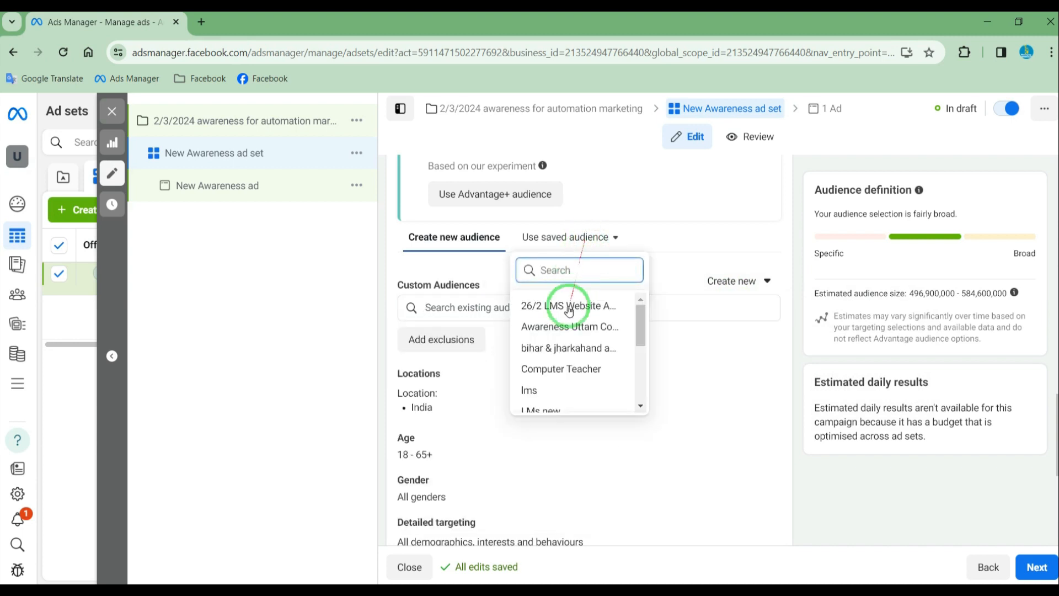
click(456, 304)
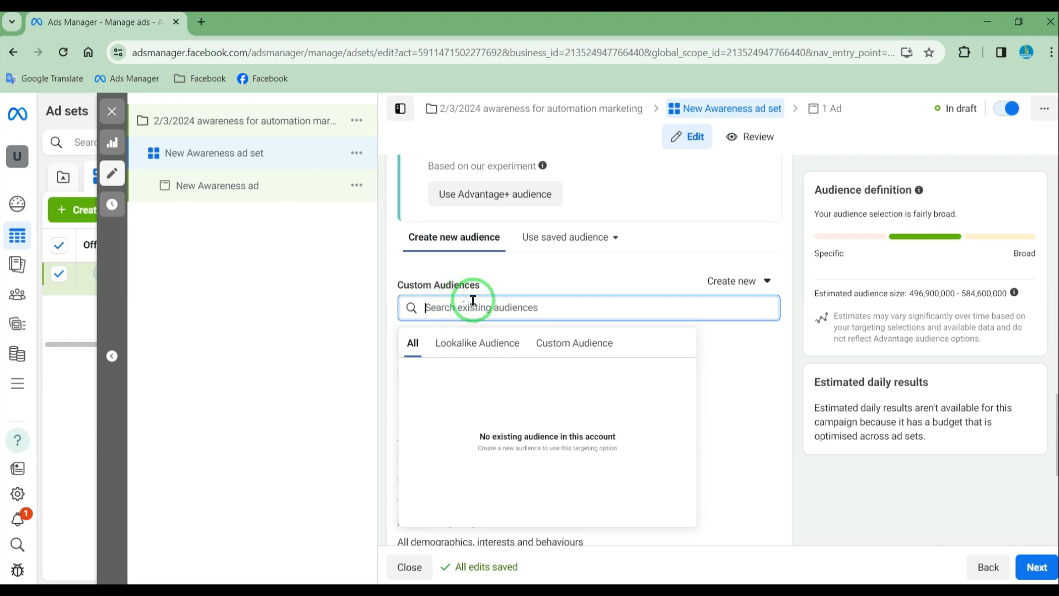
scroll(762, 276, down, 3)
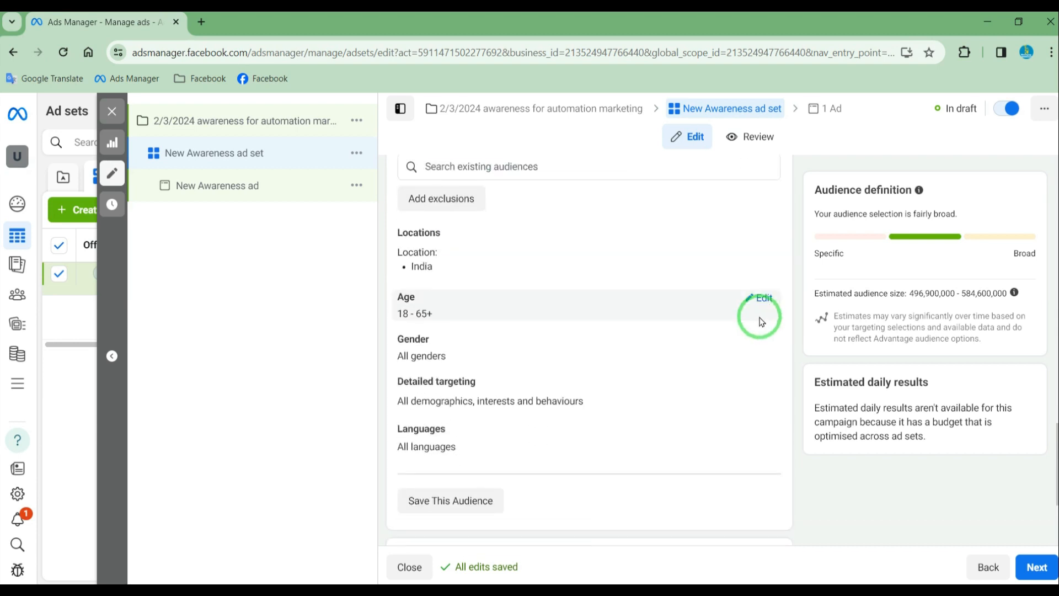
- Set the maximum age of the ad set's audience to 50
scroll(442, 351, up, 1)
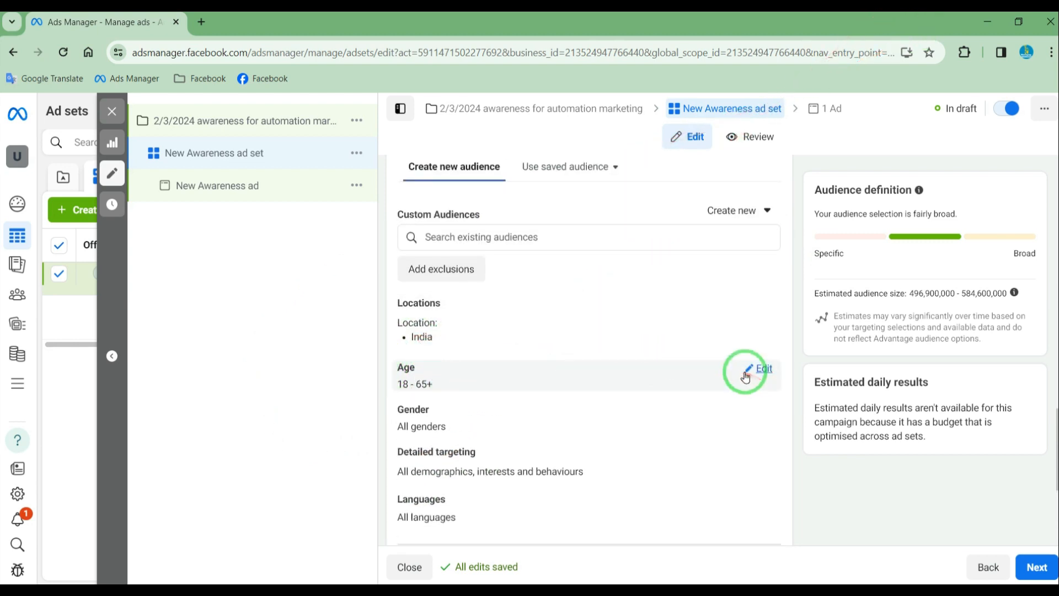
click(745, 377)
click(508, 391)
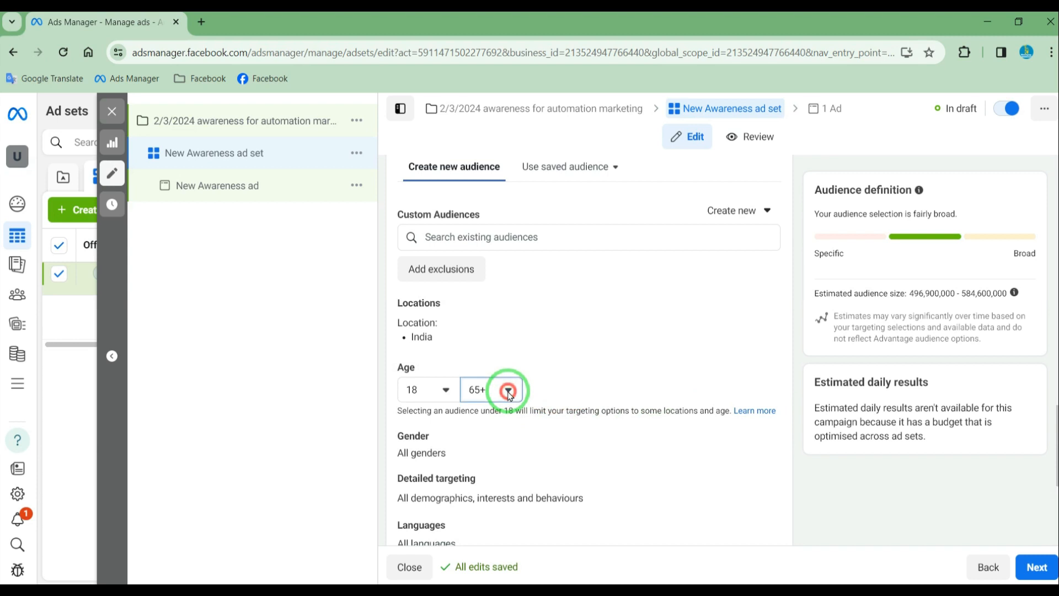
scroll(518, 292, up, 5)
scroll(518, 304, up, 1)
scroll(513, 336, down, 2)
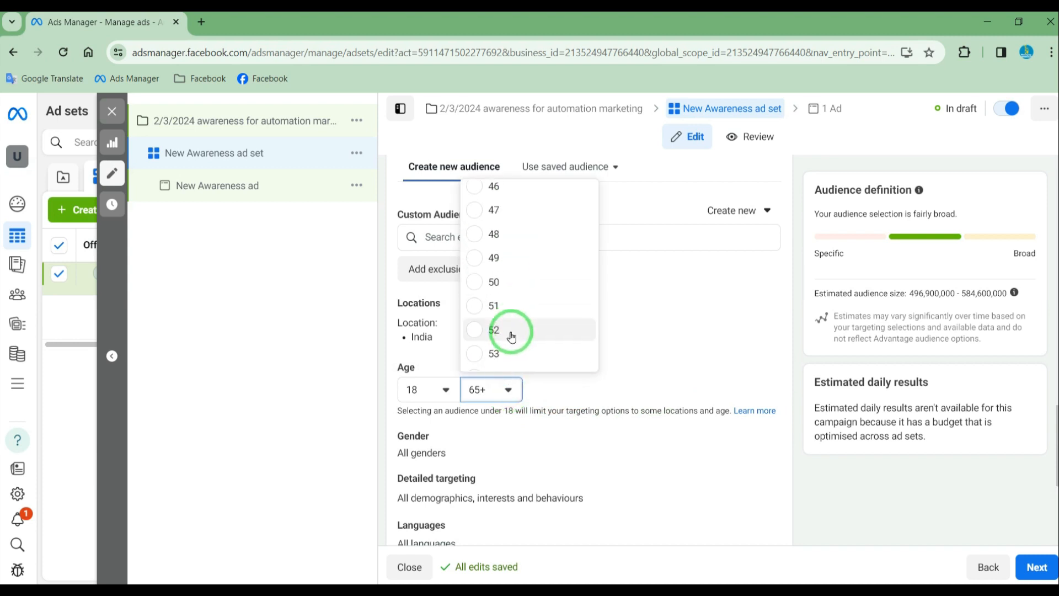
click(476, 283)
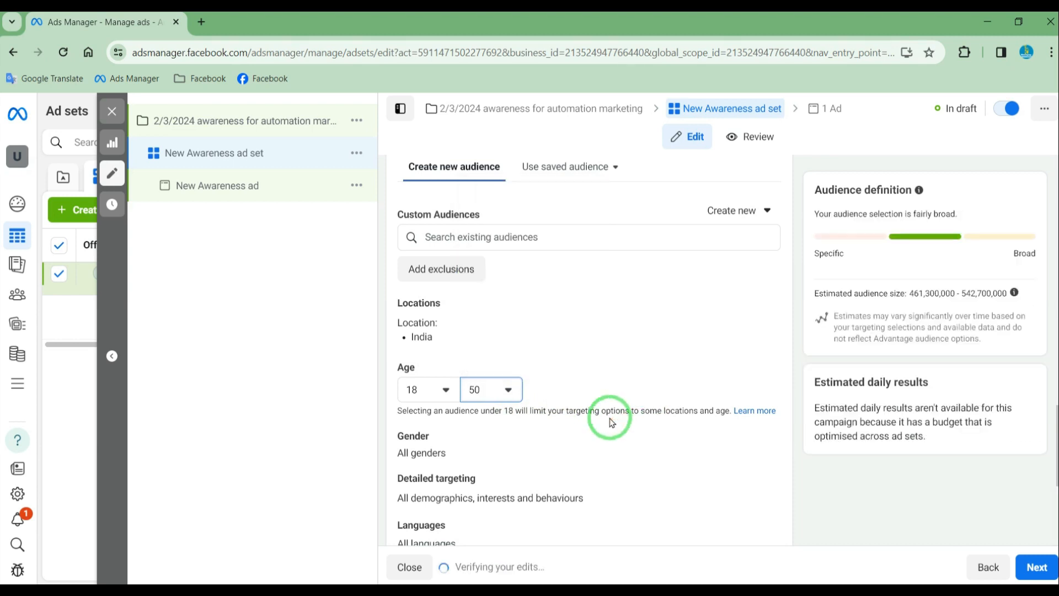
- Search detailed targeting for "digital marketing" and include the Digital marketing (marketing) interest
scroll(581, 409, down, 2)
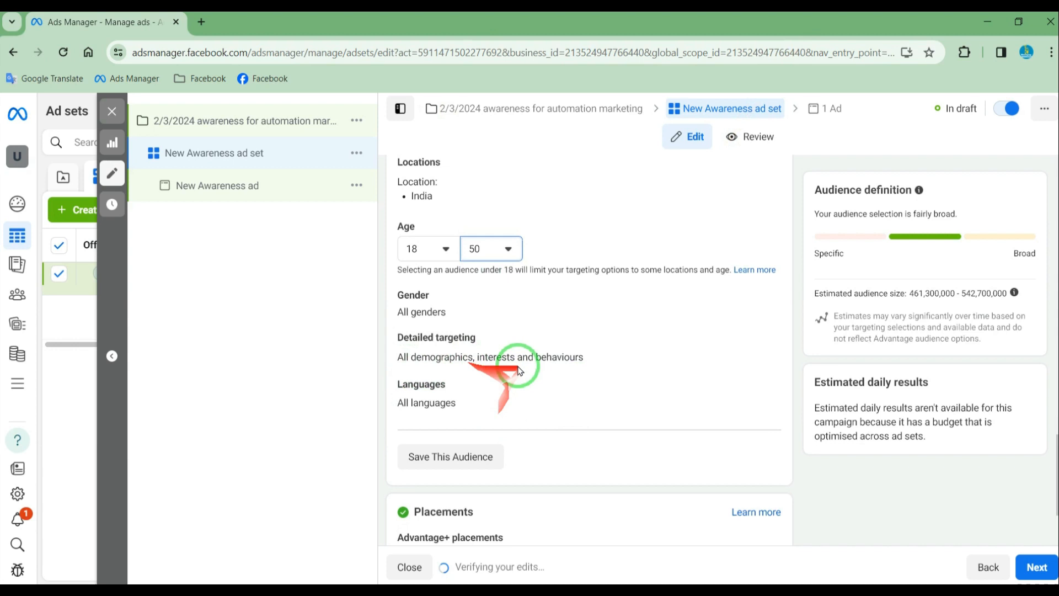
mouse_move(746, 355)
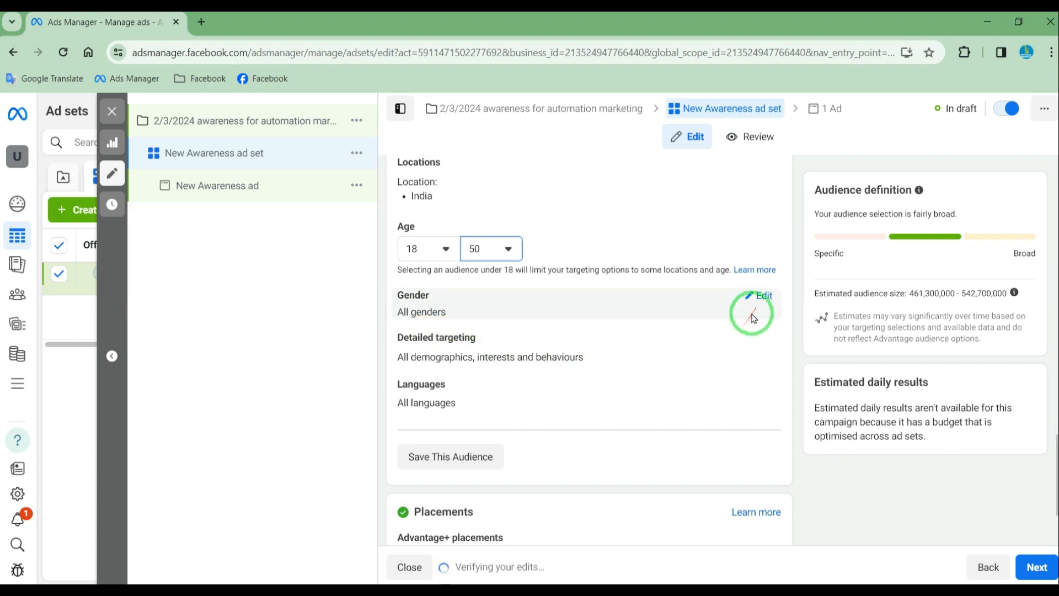
click(747, 342)
click(555, 372)
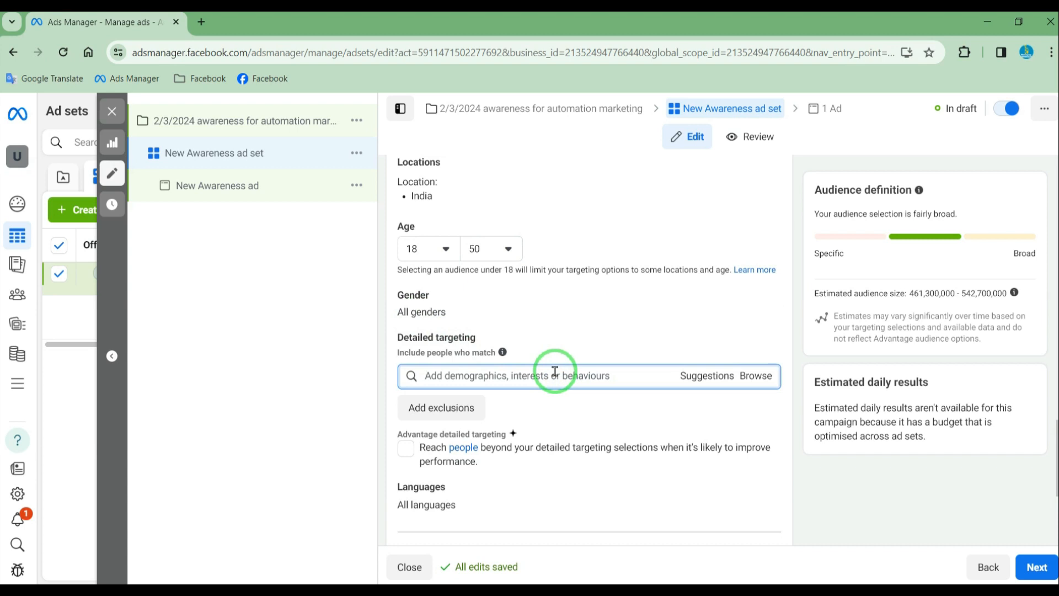
text(digital marketing)
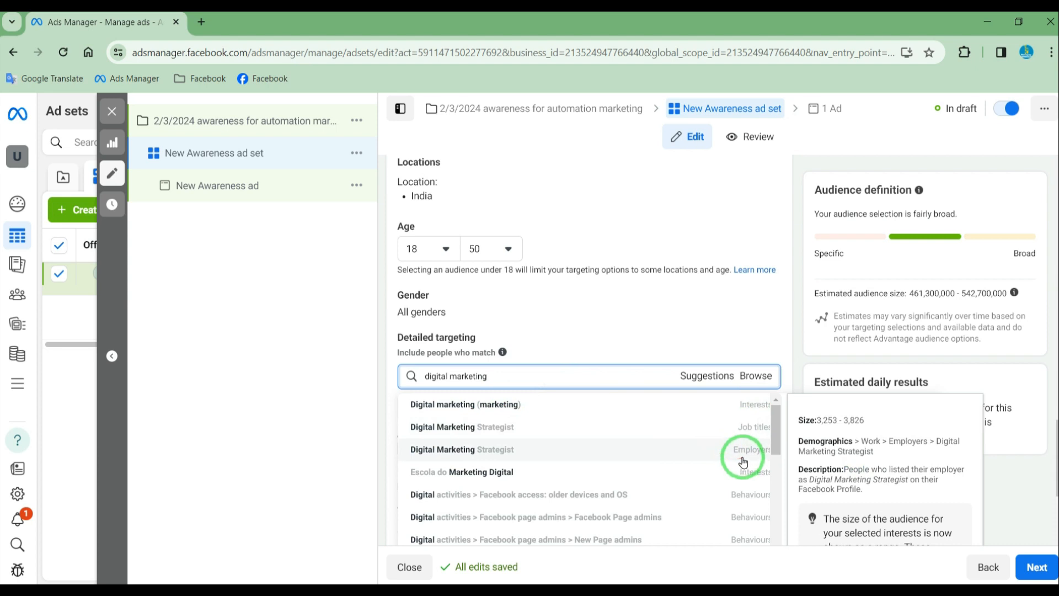
click(653, 404)
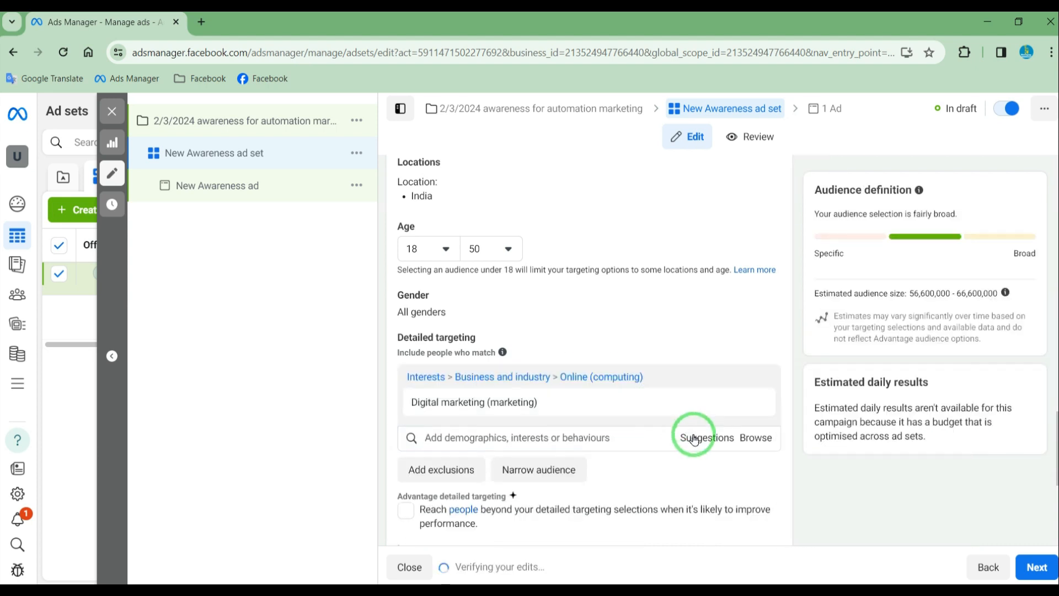
- Search detailed targeting for "digital marketing" again and include the Digital Marketing Strategist job title
click(622, 436)
text(digital marketing)
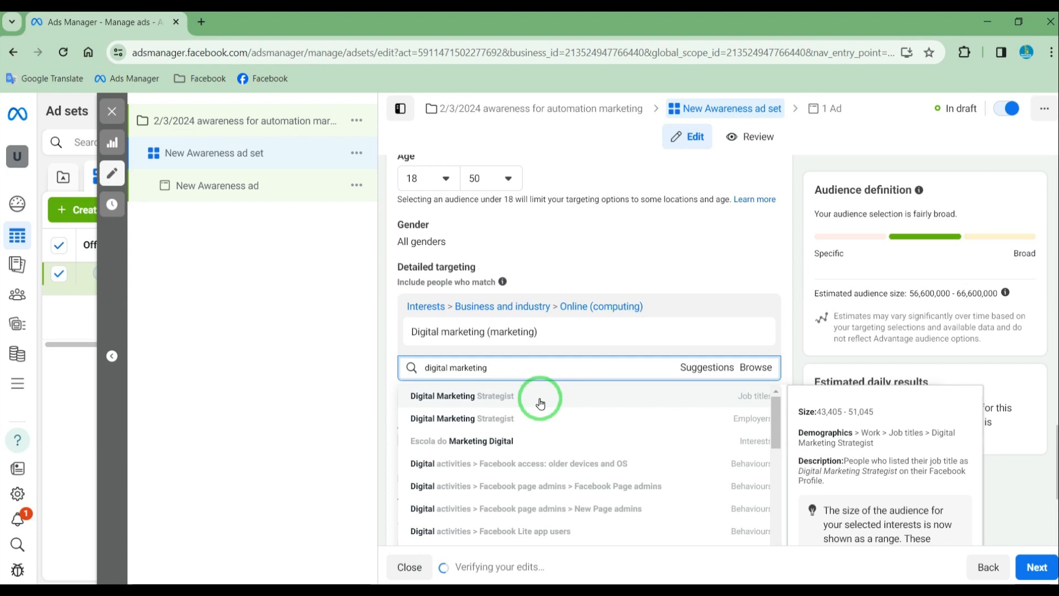
click(540, 402)
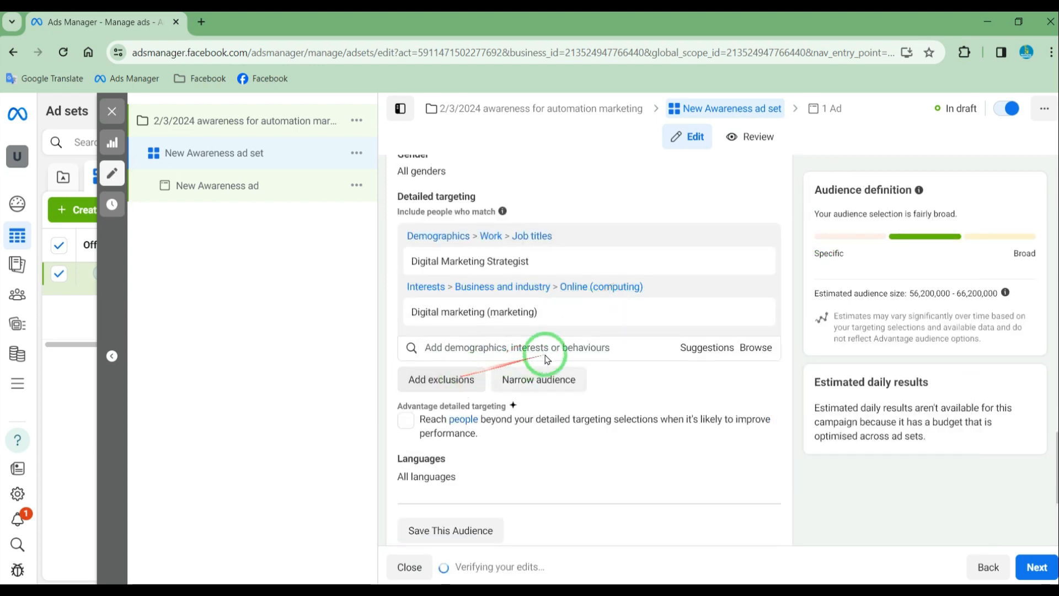
- Include the Escola do Marketing Digital interest in the detailed targeting and review the selected entries
click(710, 355)
click(562, 351)
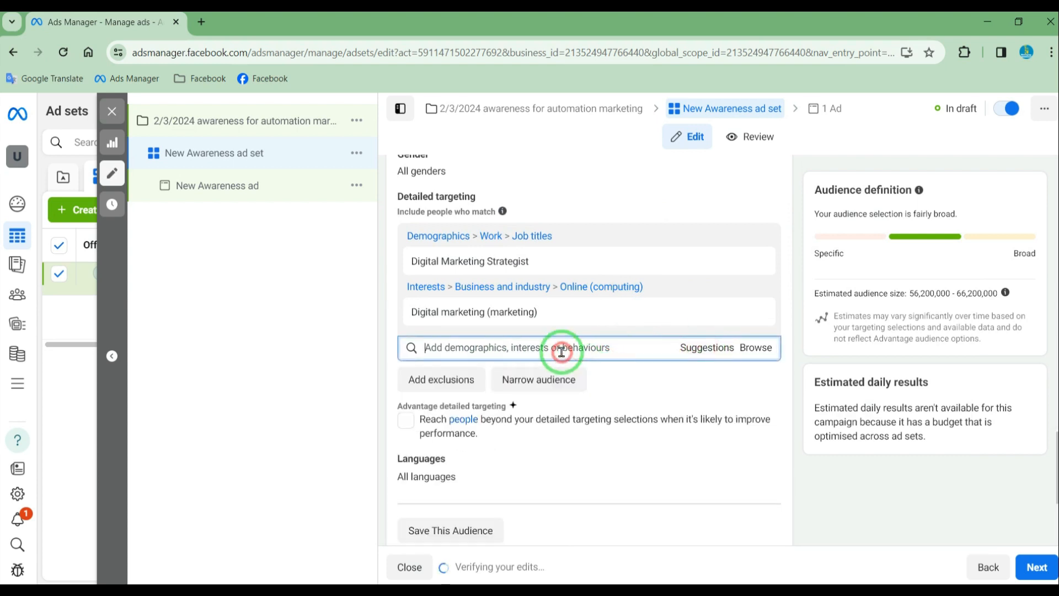
text(digital marketing)
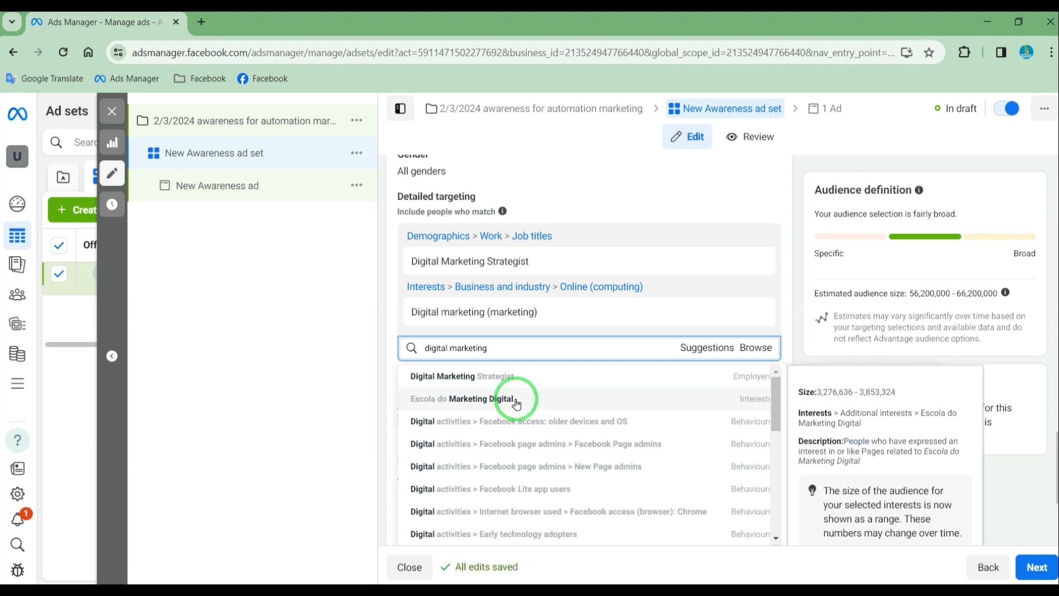
click(517, 402)
scroll(717, 315, down, 3)
scroll(674, 335, up, 1)
scroll(655, 326, up, 2)
mouse_move(594, 313)
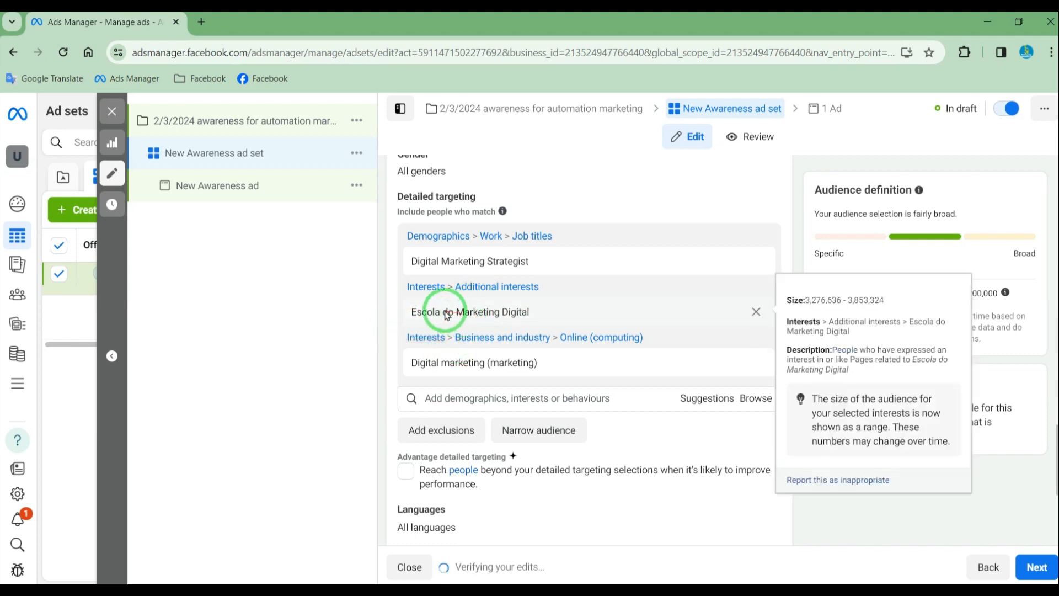
scroll(449, 298, down, 3)
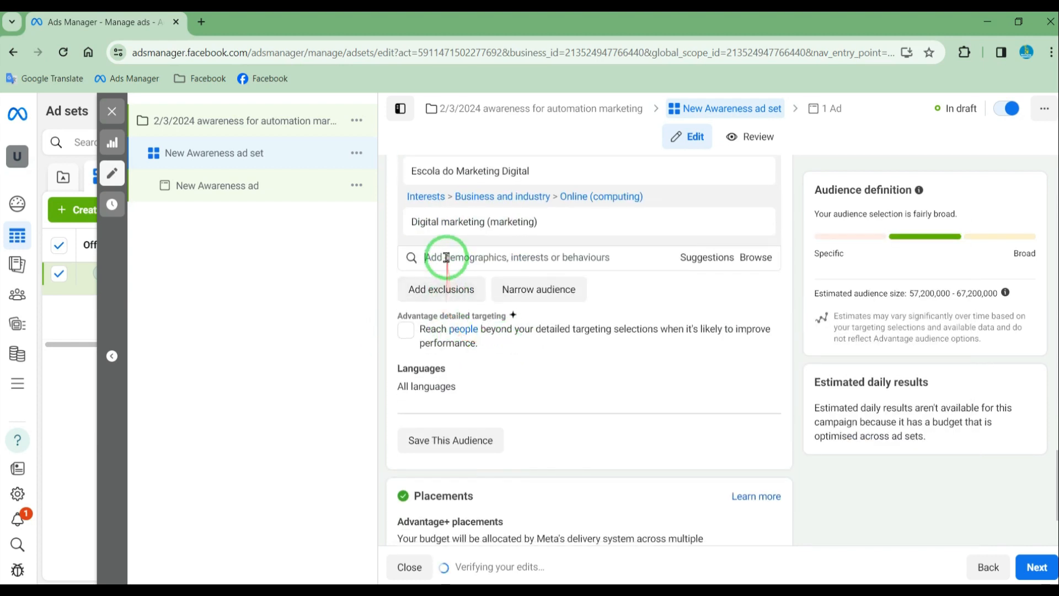
- Include the Facebook Page admins, New Page admins and Small business owners behaviours from a "digital marketing" search
text(digital marketing)
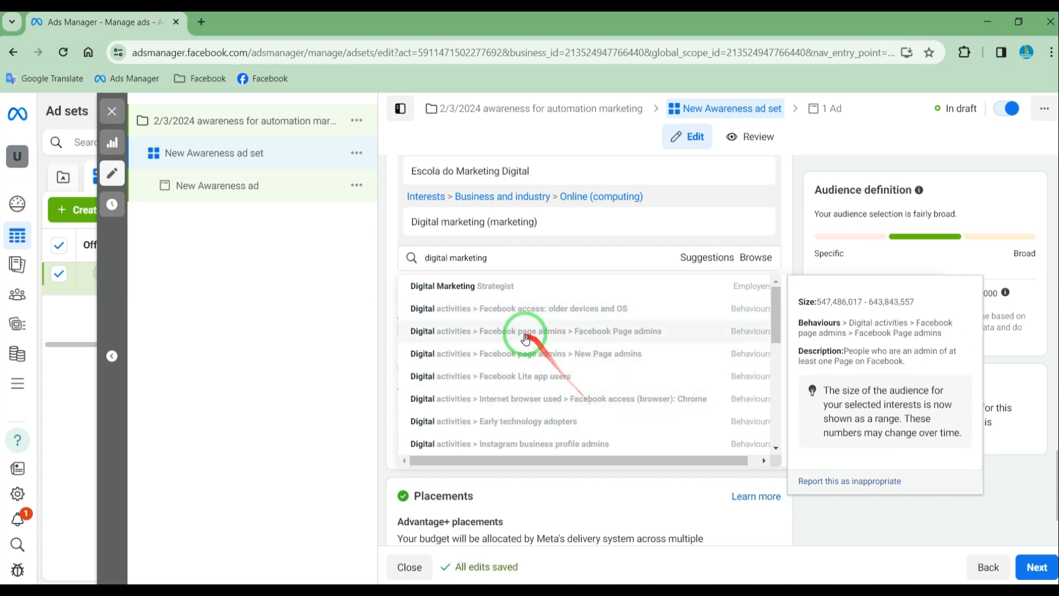
click(568, 332)
click(584, 382)
scroll(787, 248, up, 3)
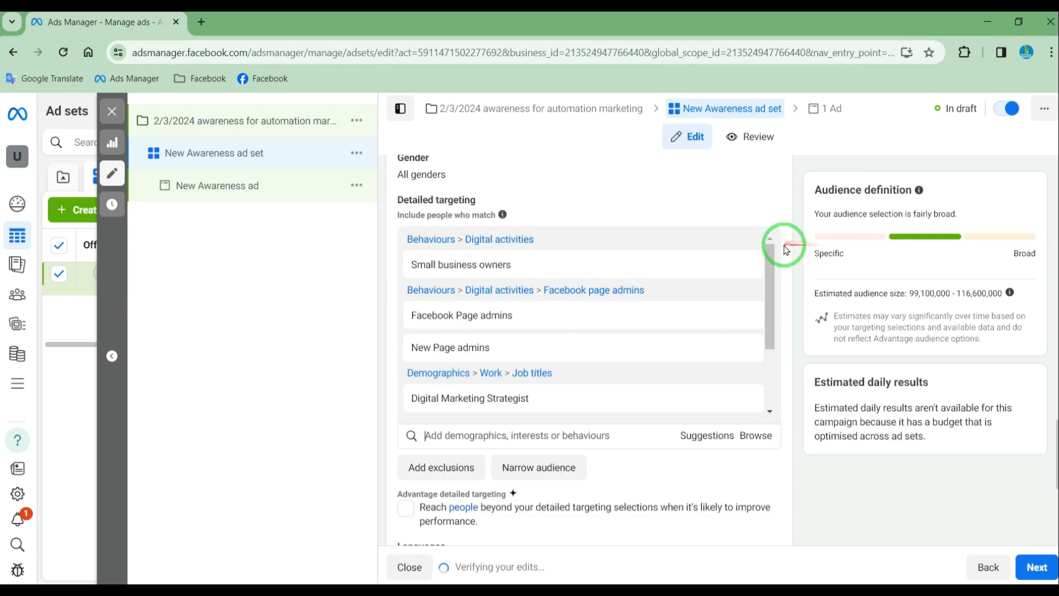
- Include further digital activities behaviours from the "digital marketing" results, such as Facebook Payments users (90 days)
click(552, 434)
scroll(623, 336, down, 3)
click(623, 335)
click(547, 330)
scroll(562, 458, down, 1)
scroll(562, 462, down, 5)
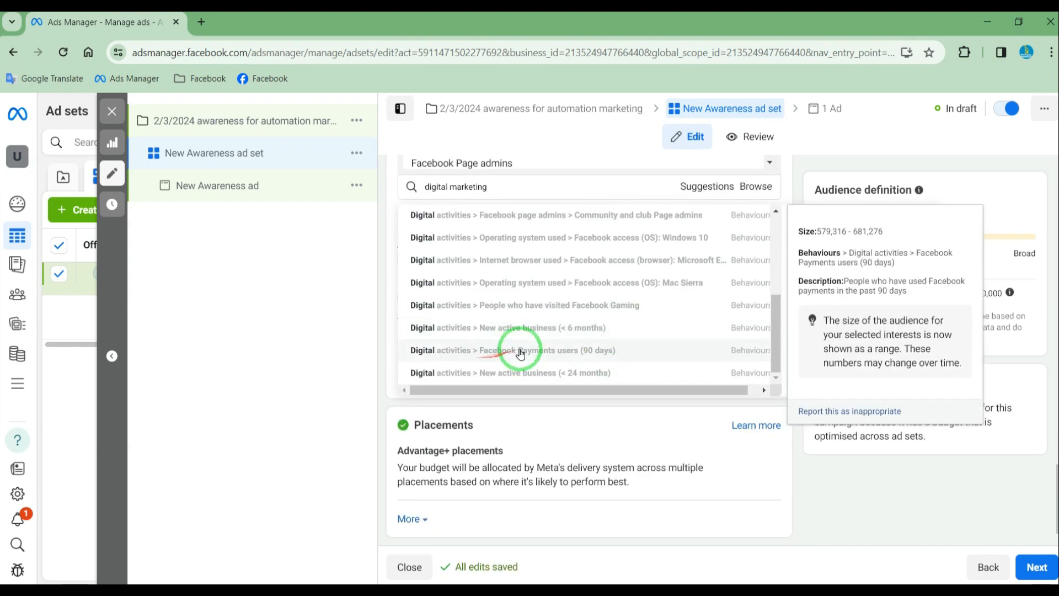
click(538, 351)
click(596, 347)
click(603, 378)
scroll(497, 264, down, 4)
- Include suggested business interests in the detailed targeting, among them Entrepreneurship (business & finance) and Small business (business & finance)
click(499, 281)
scroll(534, 366, down, 8)
click(534, 365)
scroll(491, 354, down, 3)
click(493, 355)
click(491, 341)
scroll(487, 354, down, 3)
scroll(782, 226, up, 1)
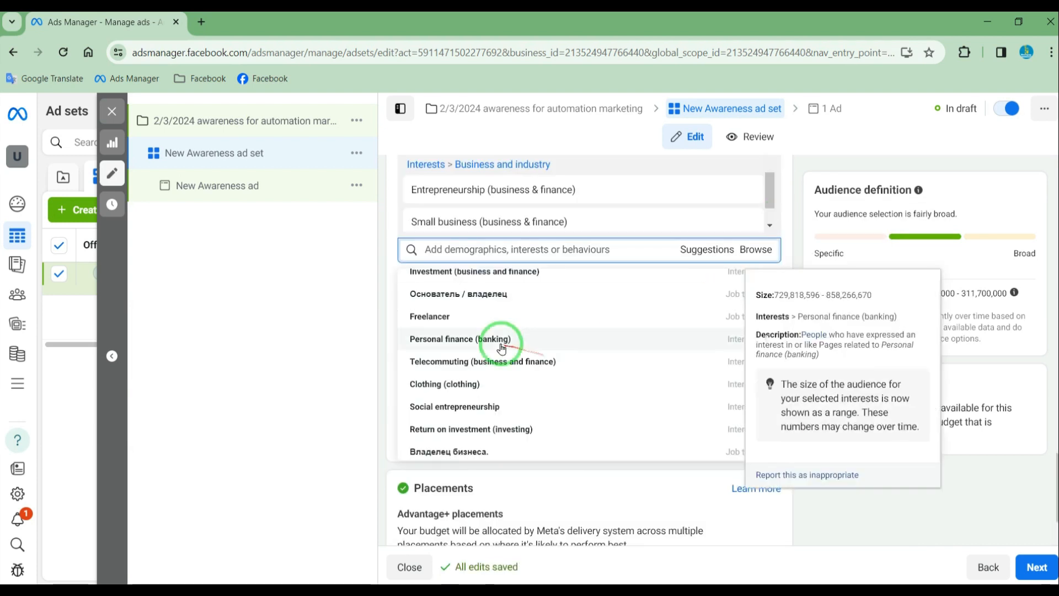
- Include suggested education interests in the detailed targeting, among them Student (education), University (higher education) and Bachelor's degree (higher education)
scroll(502, 345, down, 1)
click(523, 186)
text(on)
click(563, 274)
click(562, 274)
scroll(791, 400, up, 4)
scroll(790, 400, down, 5)
scroll(484, 326, down, 4)
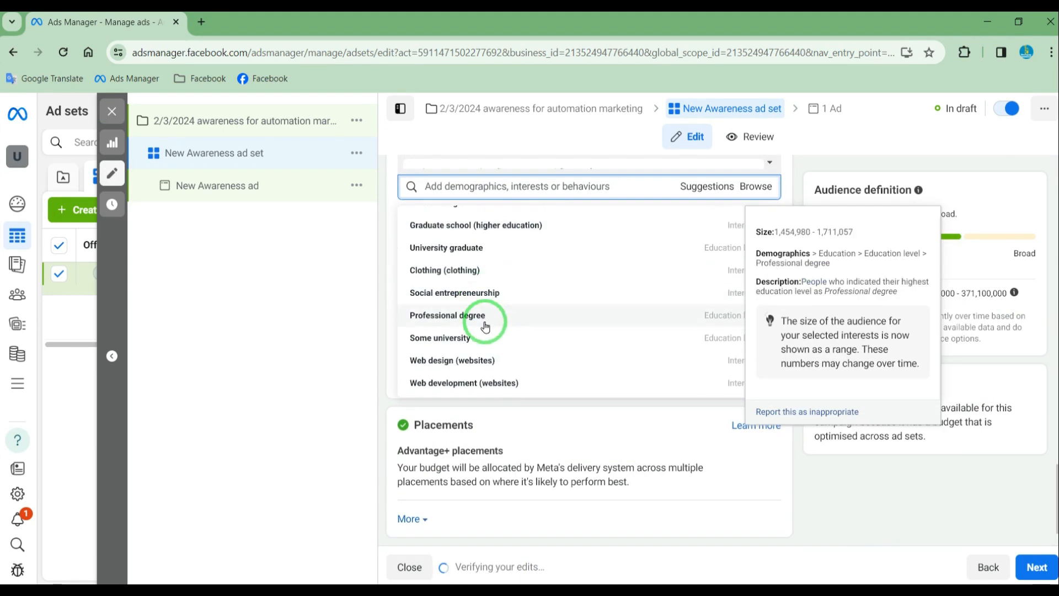
- Include suggested web and training interests in the detailed targeting, such as Web development (websites), WordPress and Business education
click(485, 380)
scroll(732, 279, up, 5)
scroll(733, 279, down, 5)
click(552, 375)
click(541, 240)
scroll(475, 303, down, 3)
click(539, 217)
scroll(539, 354, down, 4)
click(582, 319)
click(599, 264)
click(805, 398)
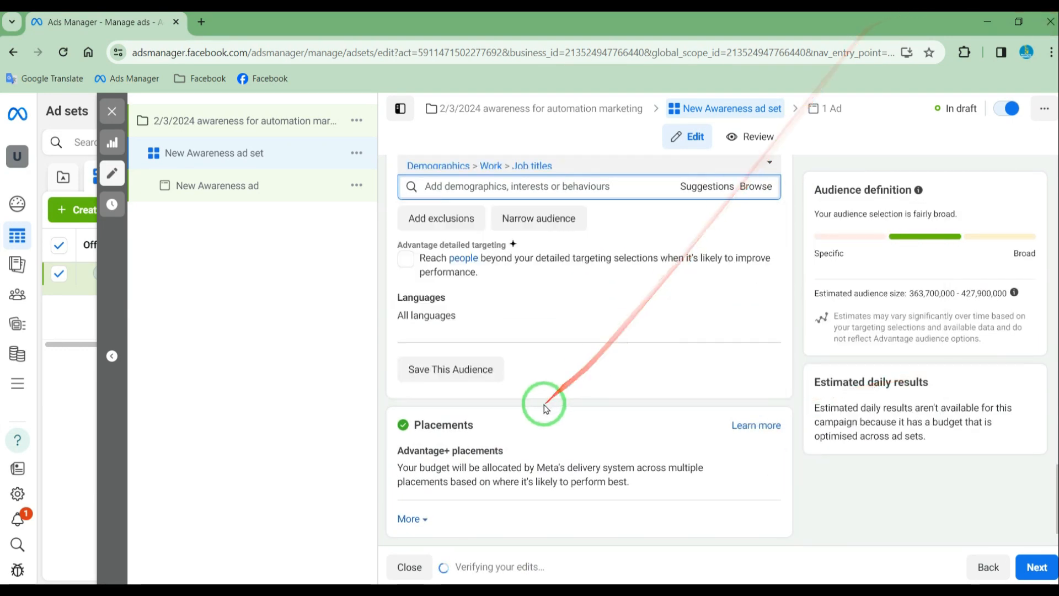
- Review the audience's location, age range and detailed targeting entries against the audience definition
scroll(584, 349, up, 3)
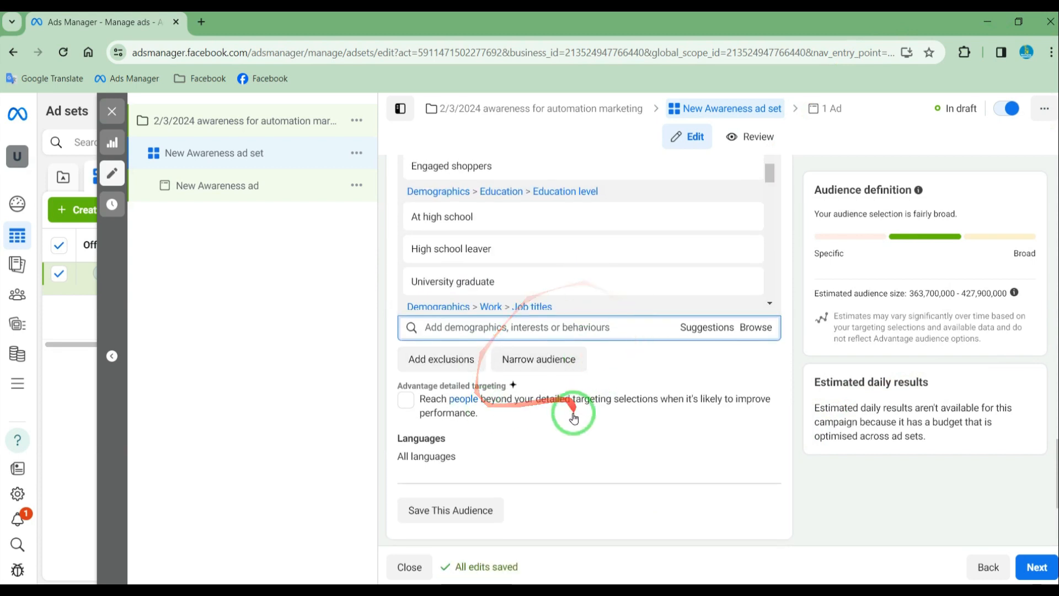
scroll(571, 386, up, 2)
scroll(553, 402, up, 2)
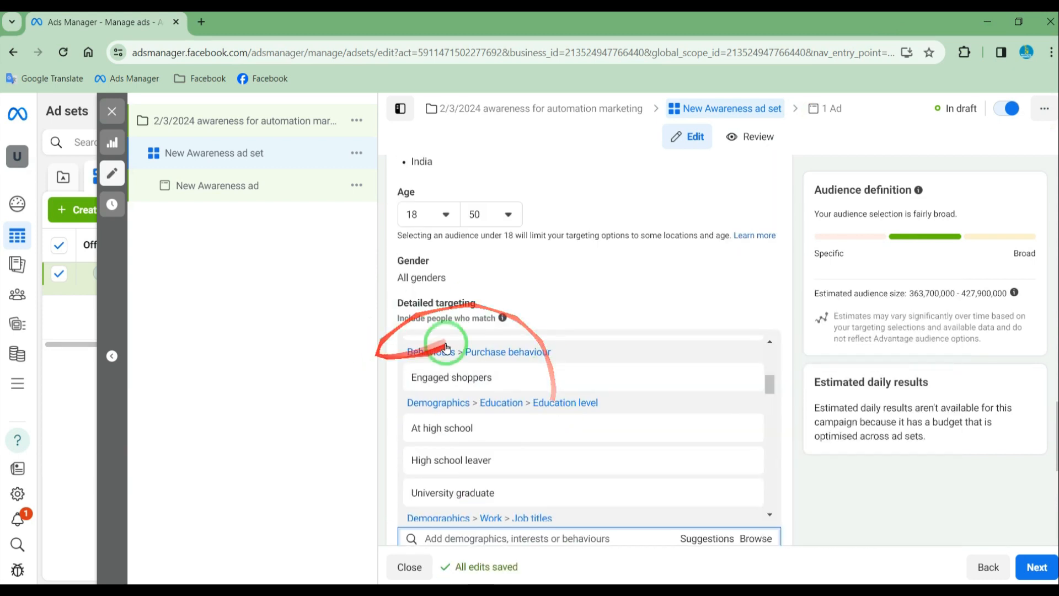
scroll(508, 355, up, 2)
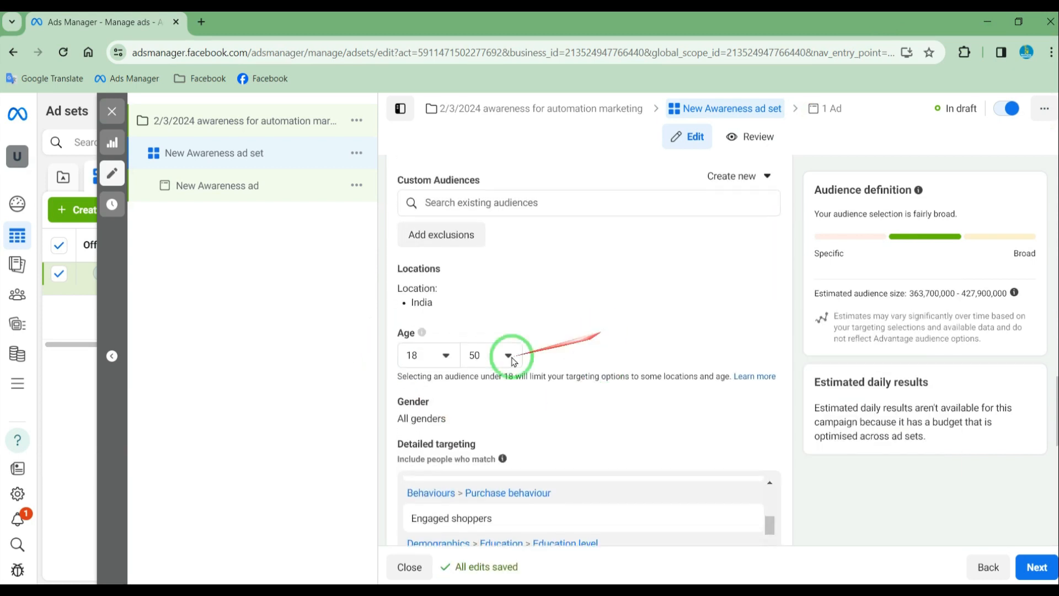
scroll(559, 372, up, 1)
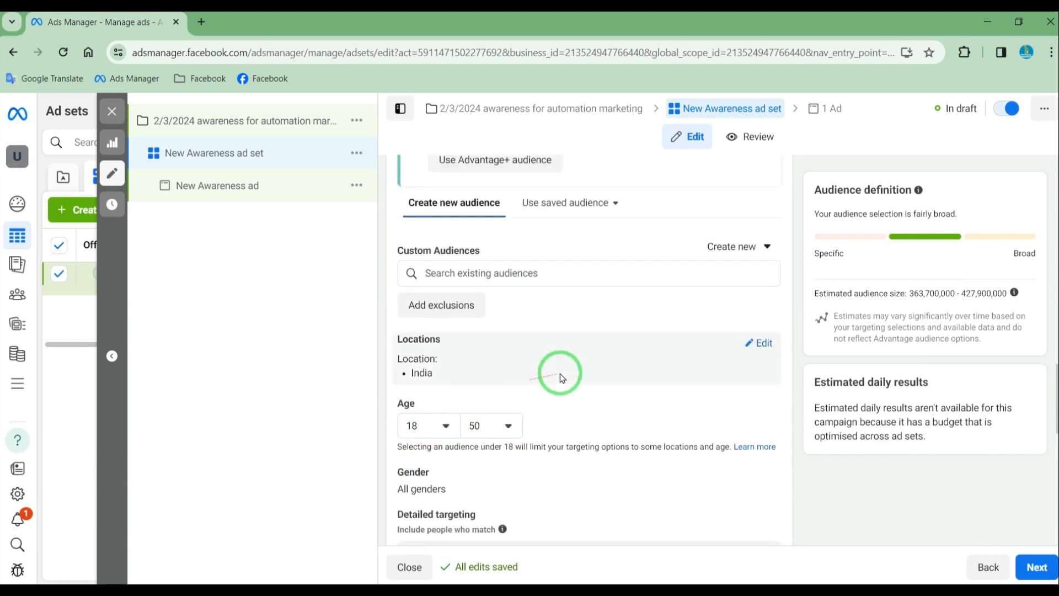
scroll(624, 381, down, 8)
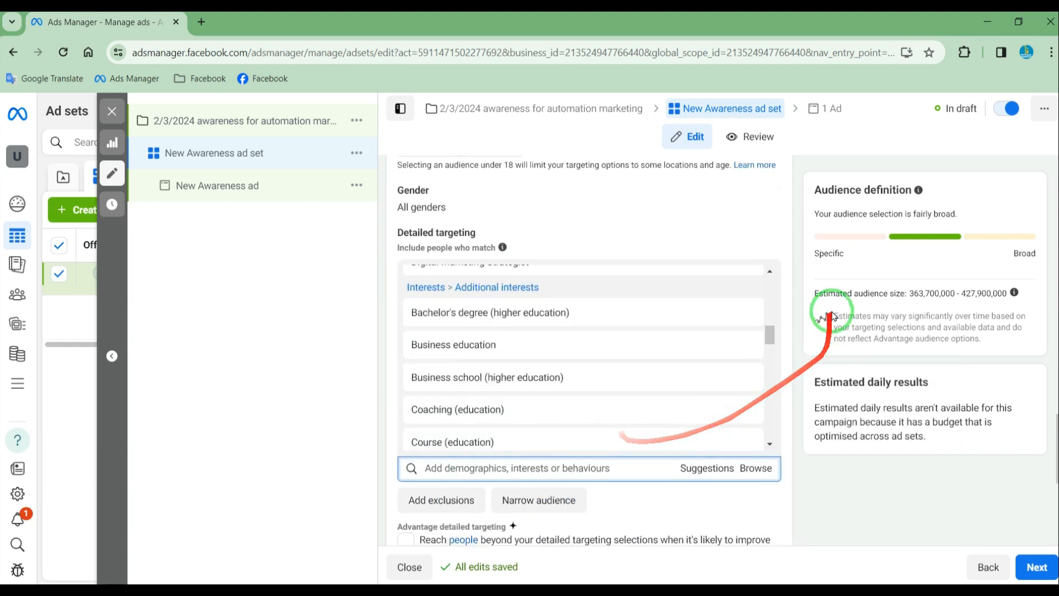
scroll(806, 325, down, 3)
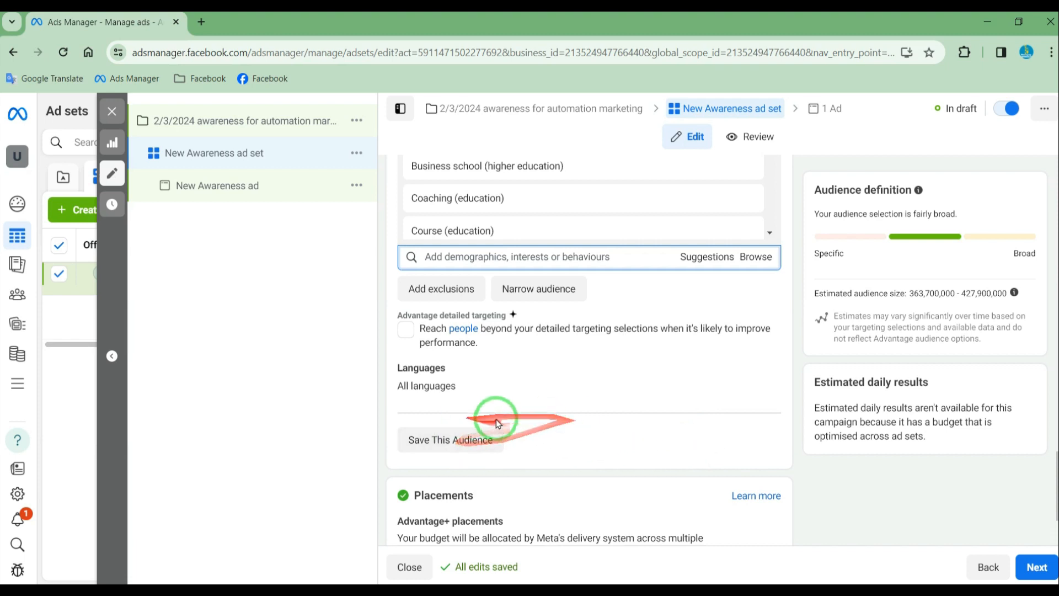
- Save the configured audience under the name Automation 2/3
click(434, 441)
drag(605, 189, 431, 195)
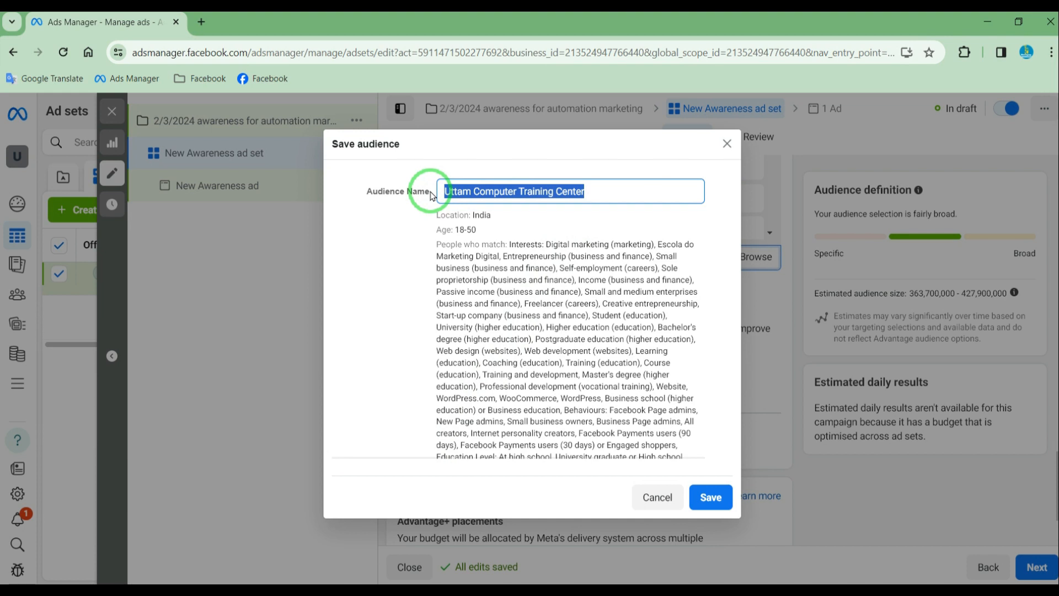
text(Automation 2/3)
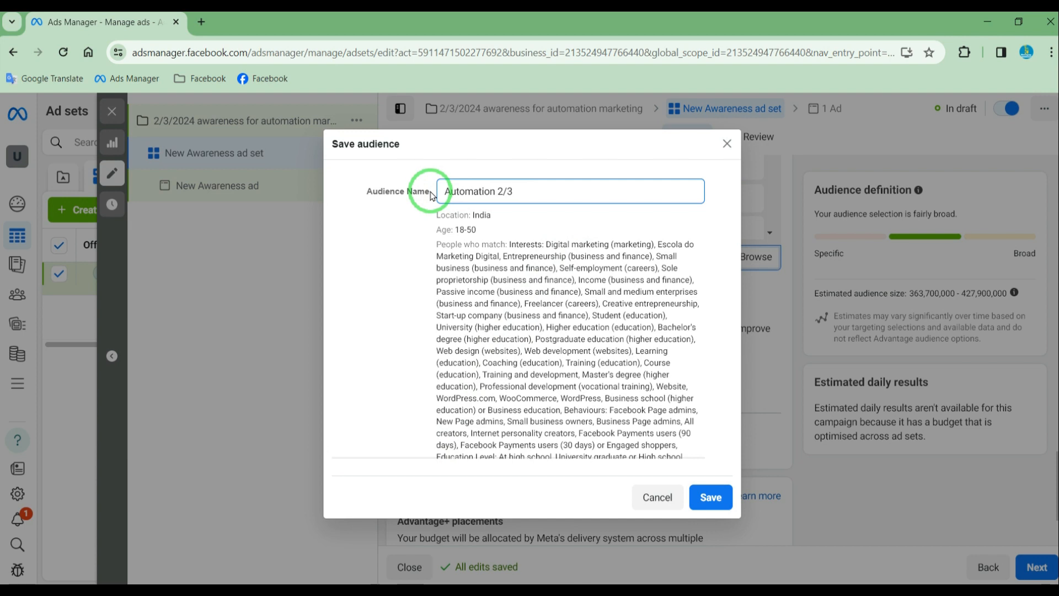
click(708, 498)
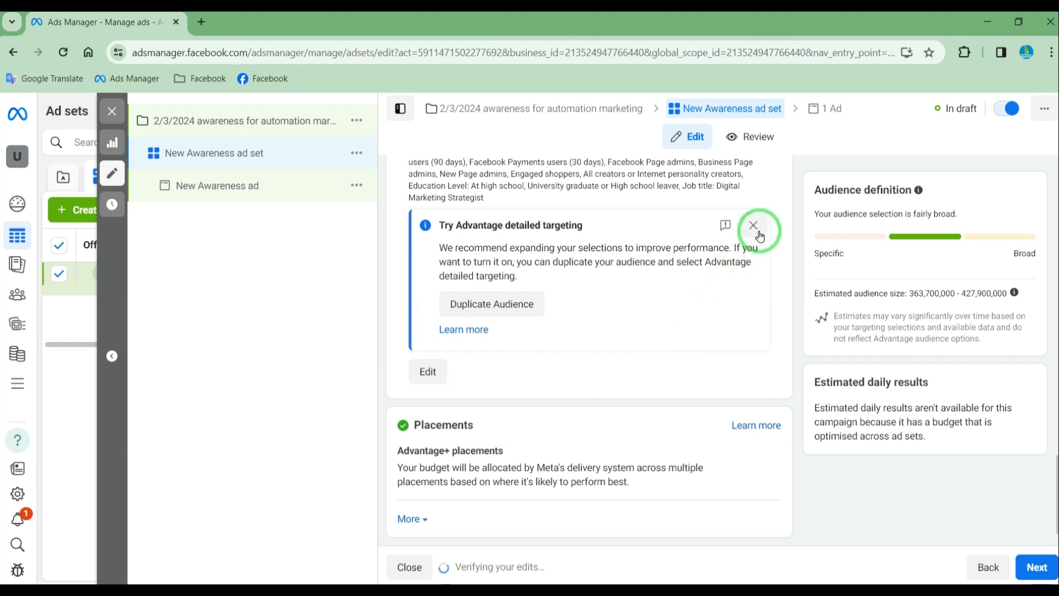
- Dismiss the Advantage detailed targeting suggestion and review the saved audience's summary
scroll(673, 348, up, 1)
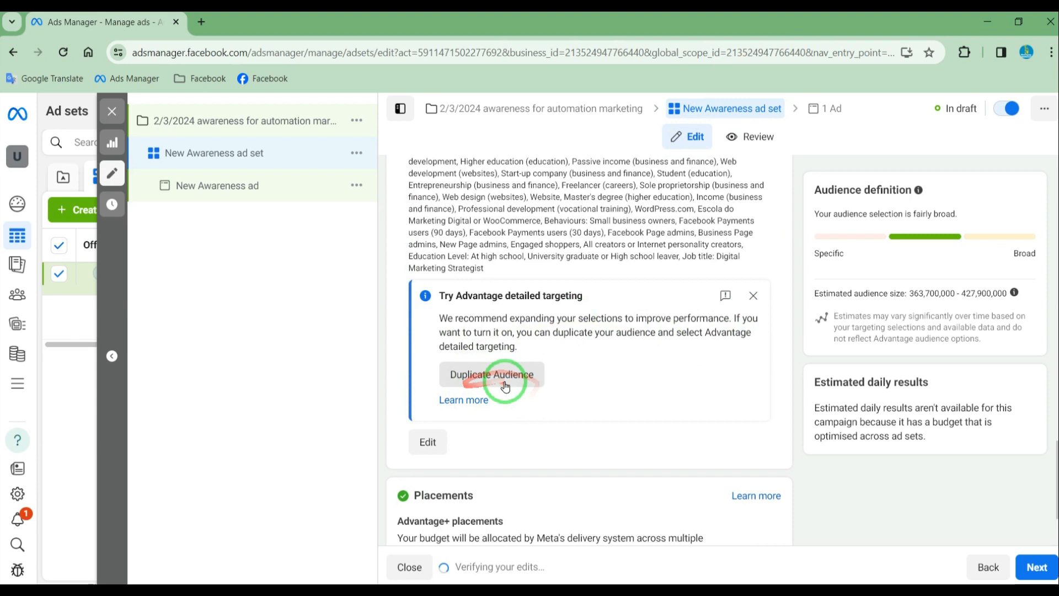
click(768, 297)
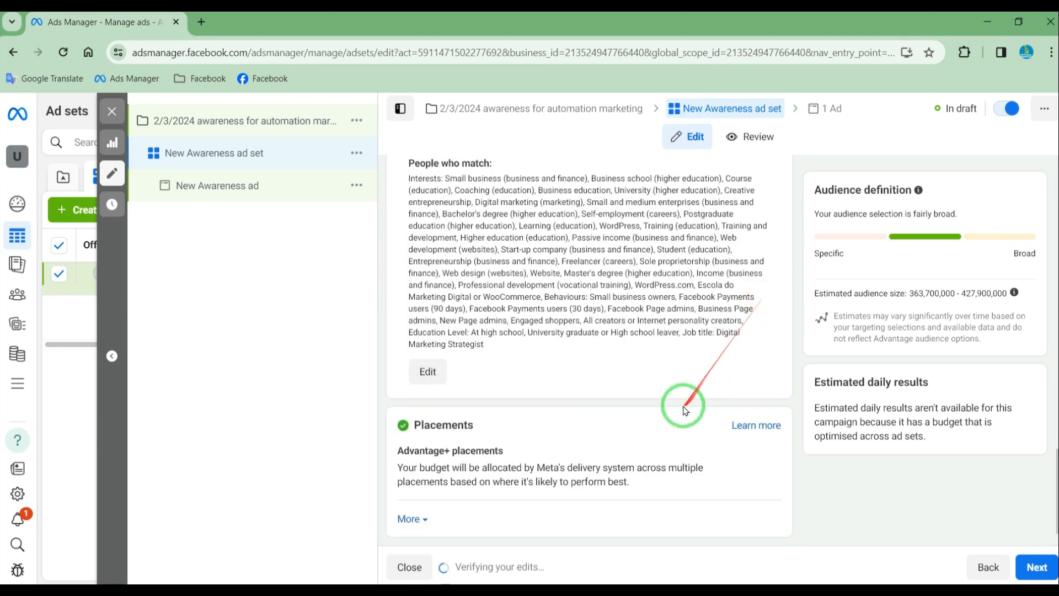
scroll(607, 359, up, 2)
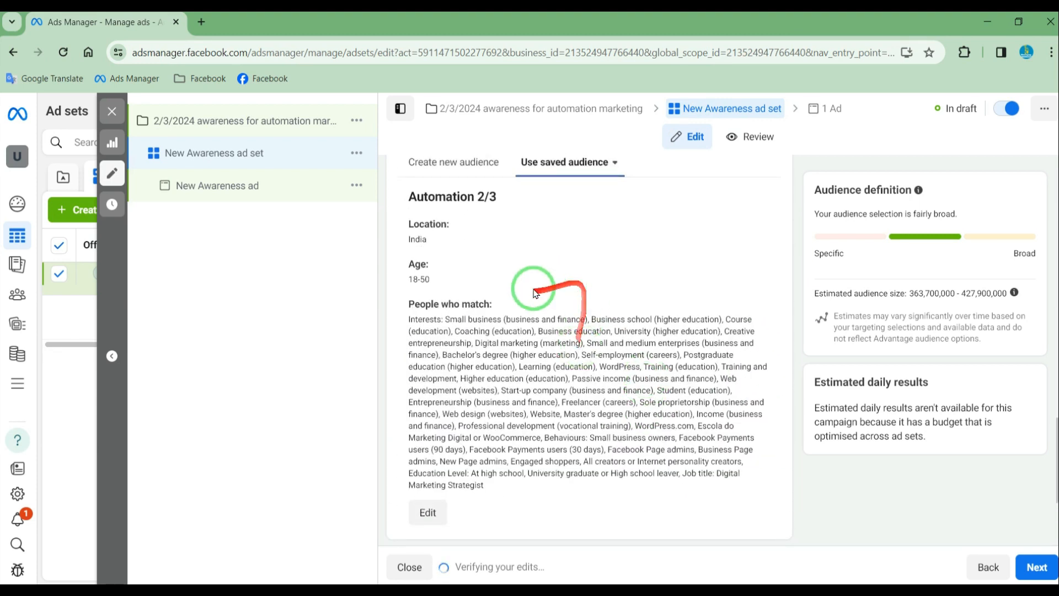
scroll(566, 309, down, 3)
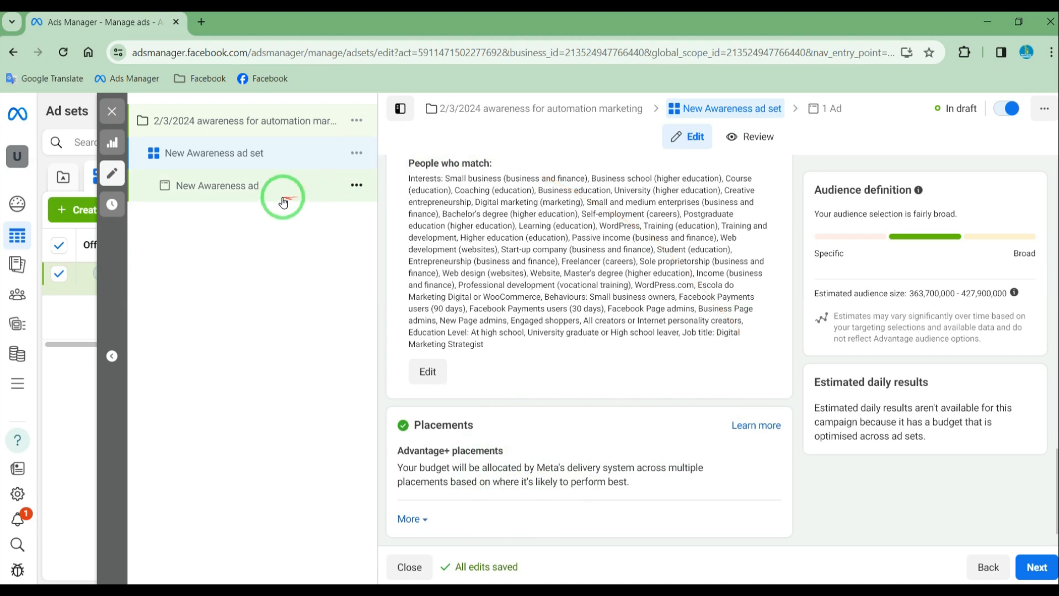
- Proceed to the New Awareness ad, turn on its ad preview and dismiss the partnership ads notice
click(1037, 565)
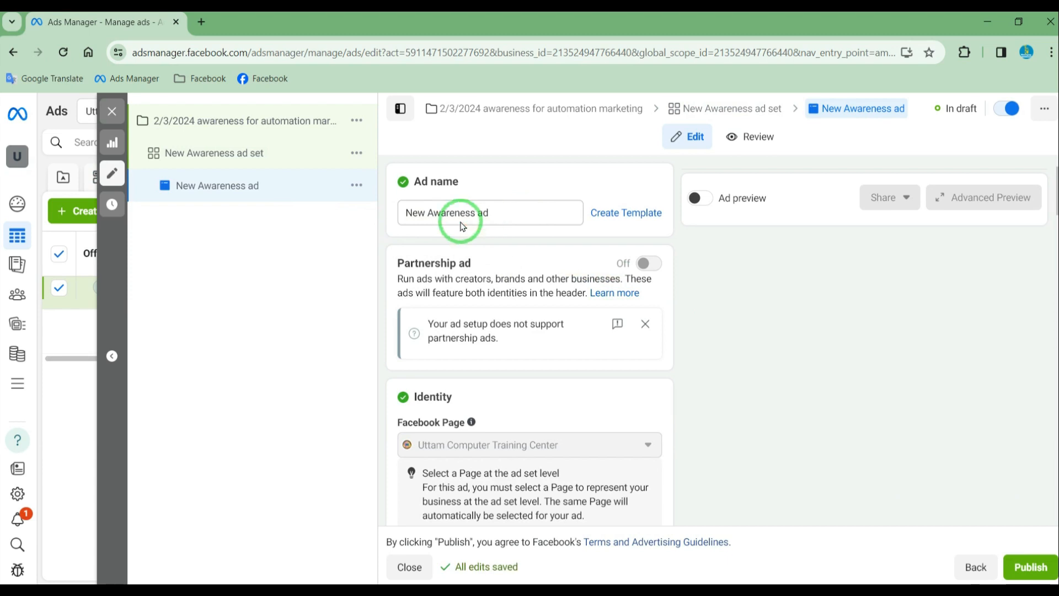
click(711, 200)
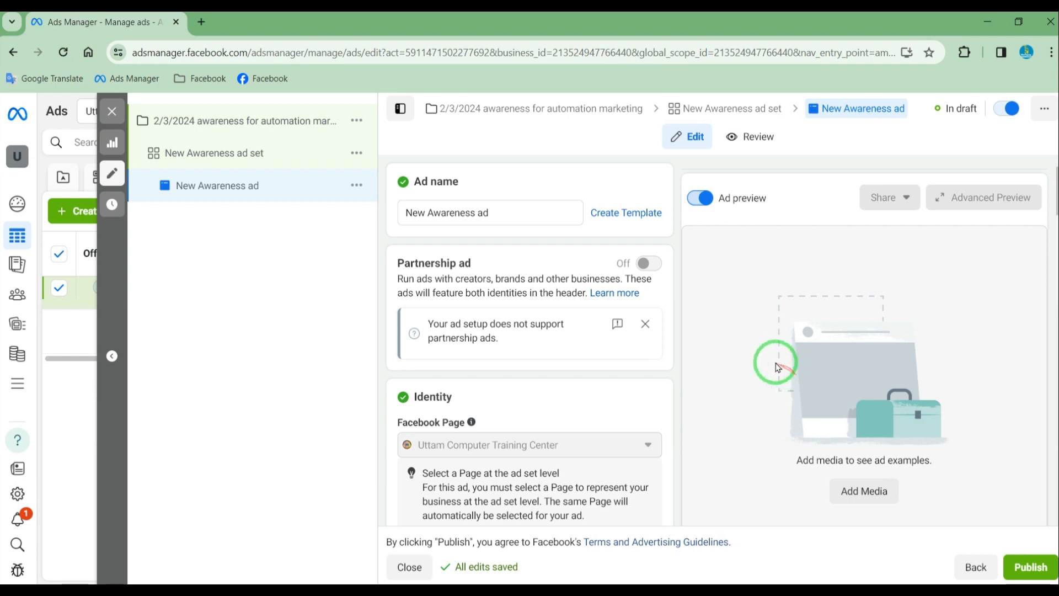
click(651, 329)
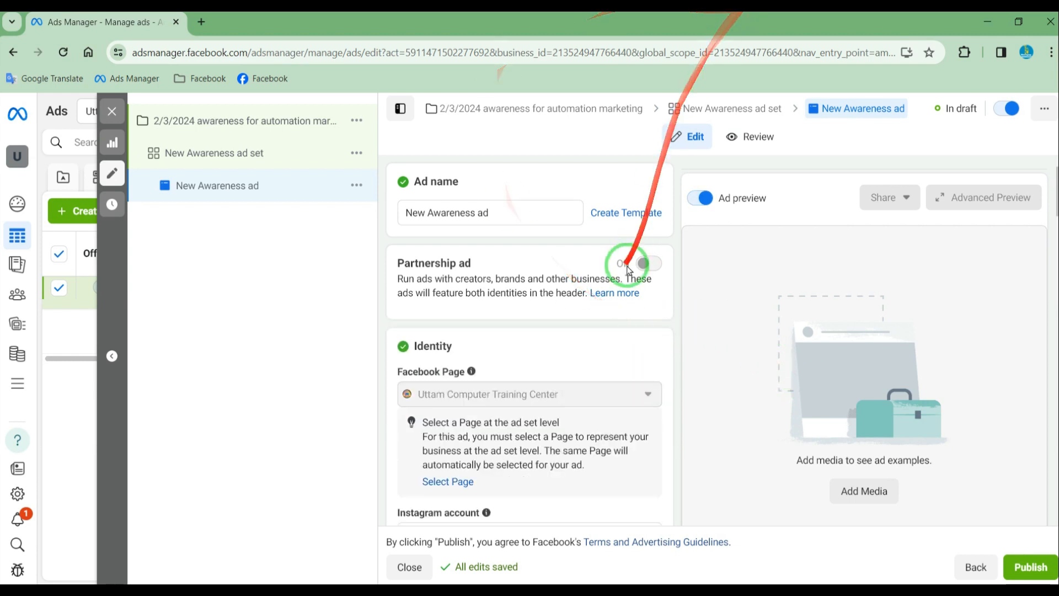
- Add the existing account image for the Hindi digital marketing course priced 2999 as the ad creative's media
scroll(612, 297, down, 3)
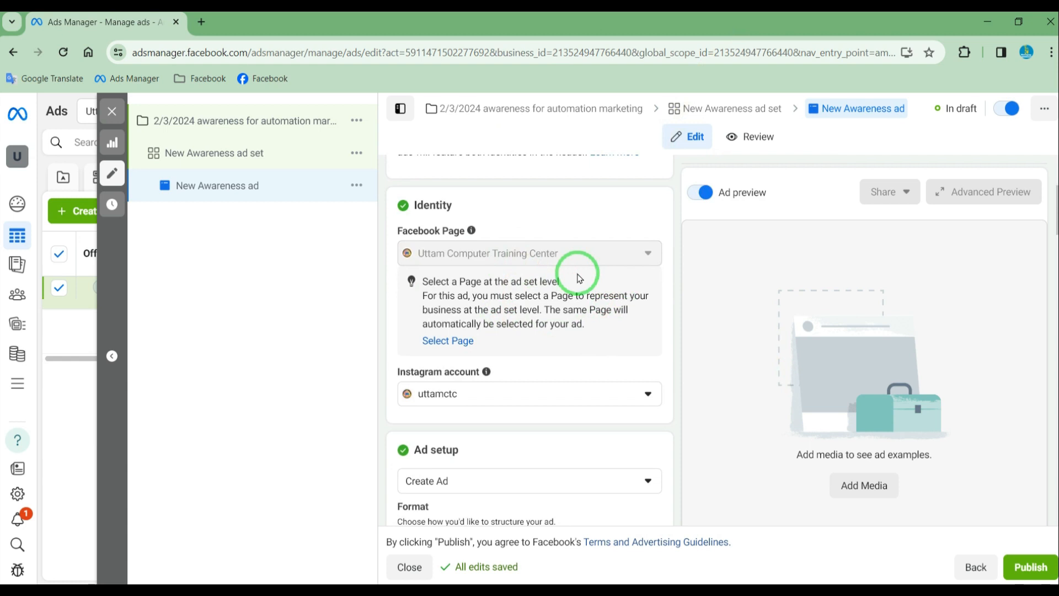
scroll(578, 278, down, 3)
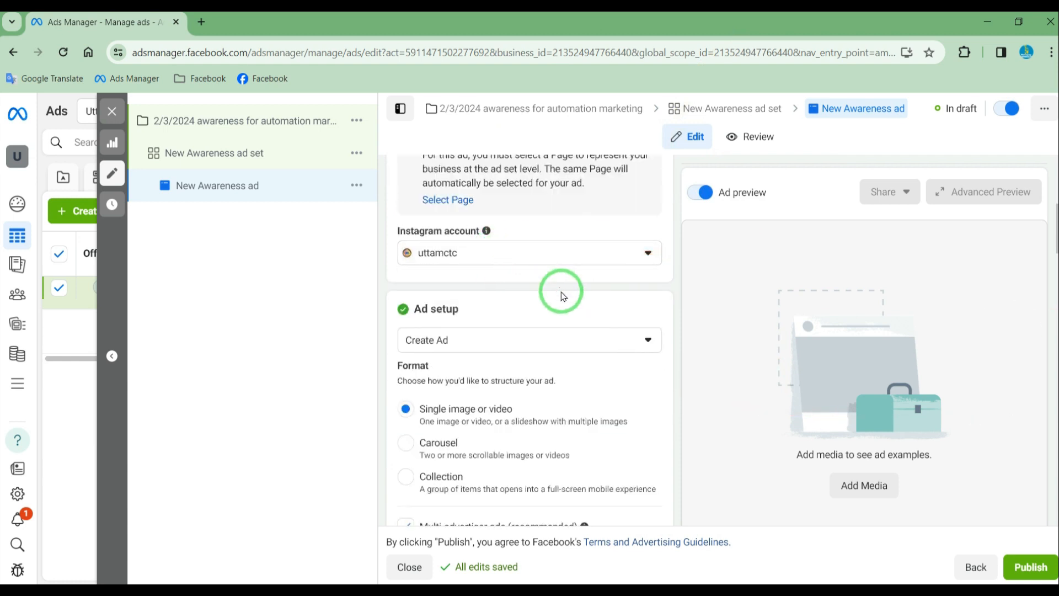
scroll(563, 295, down, 3)
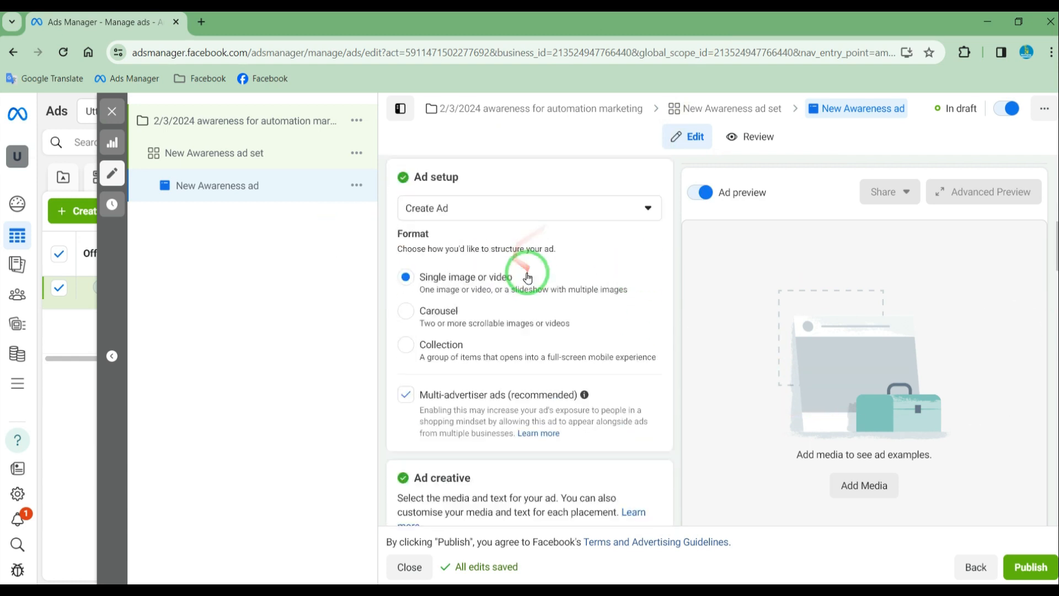
scroll(529, 270, up, 1)
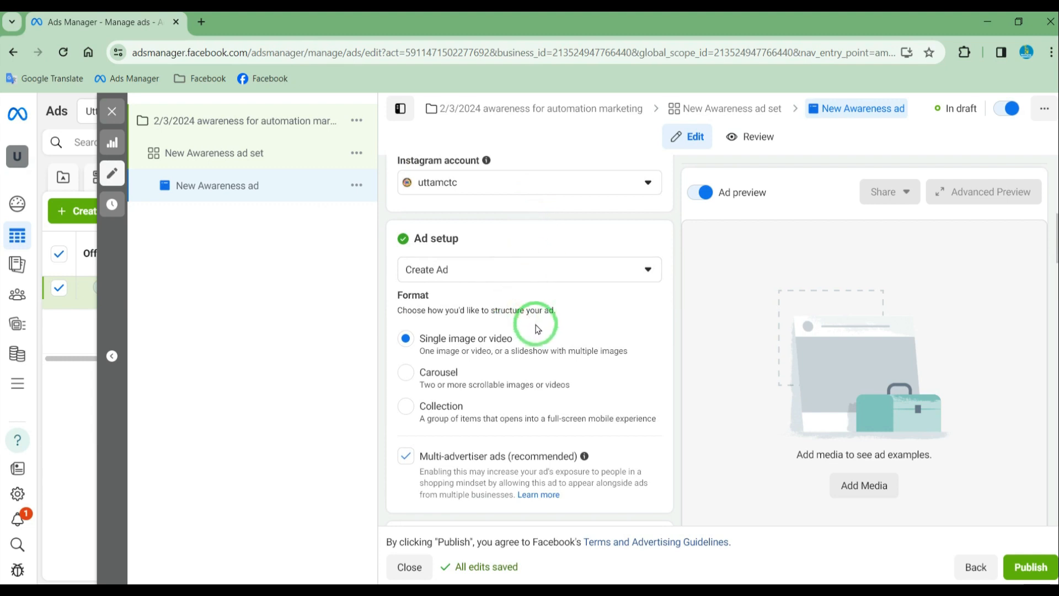
scroll(538, 330, down, 1)
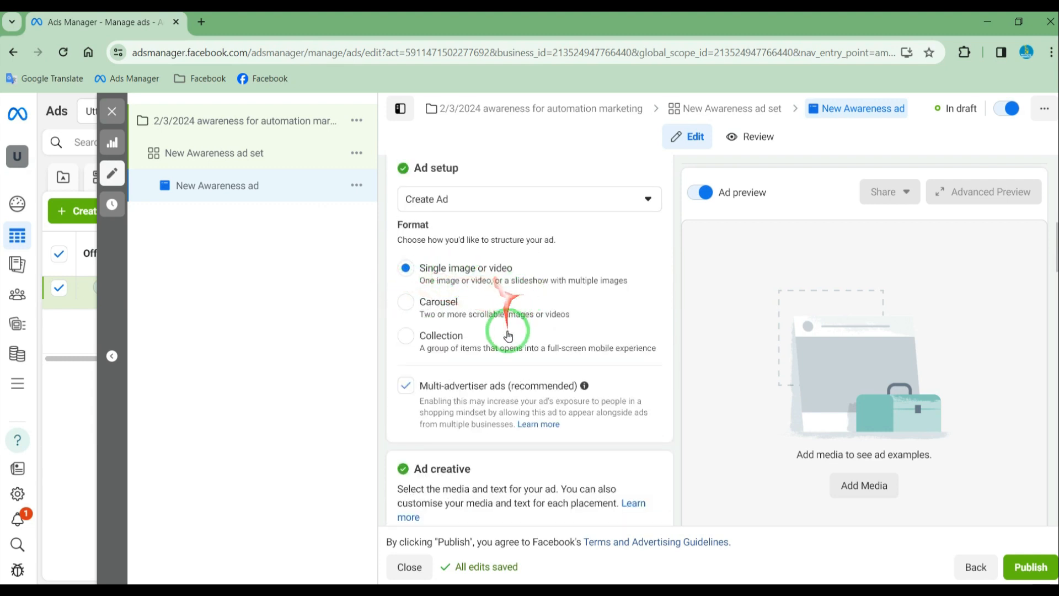
scroll(504, 331, down, 4)
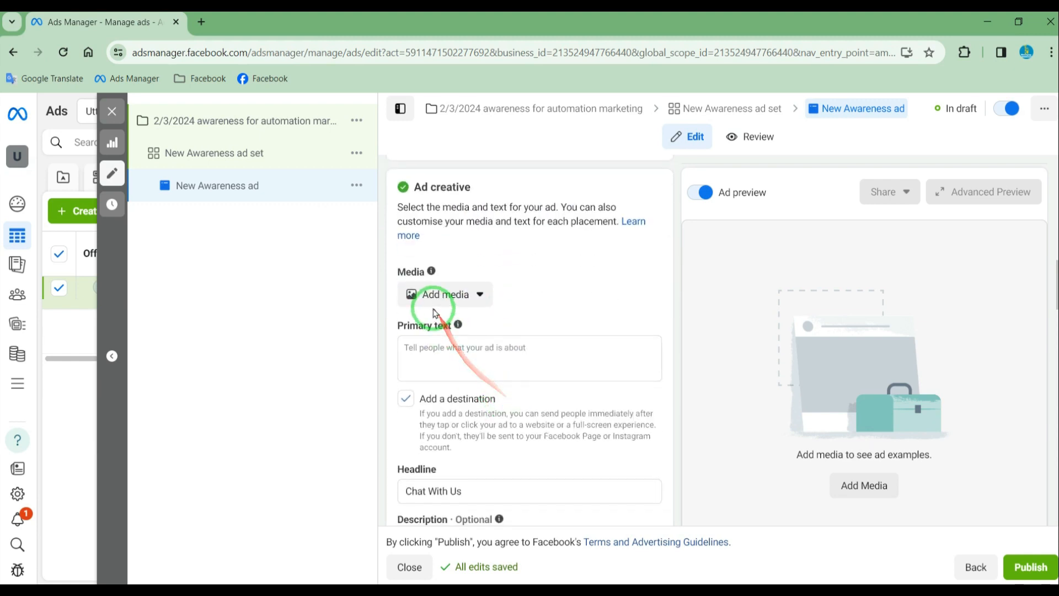
click(469, 301)
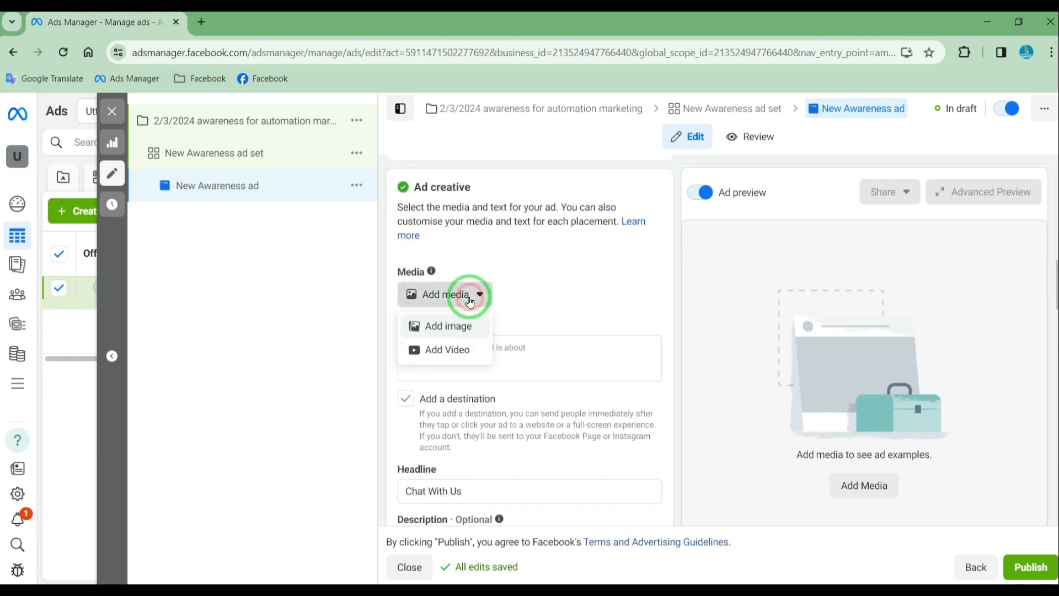
click(449, 329)
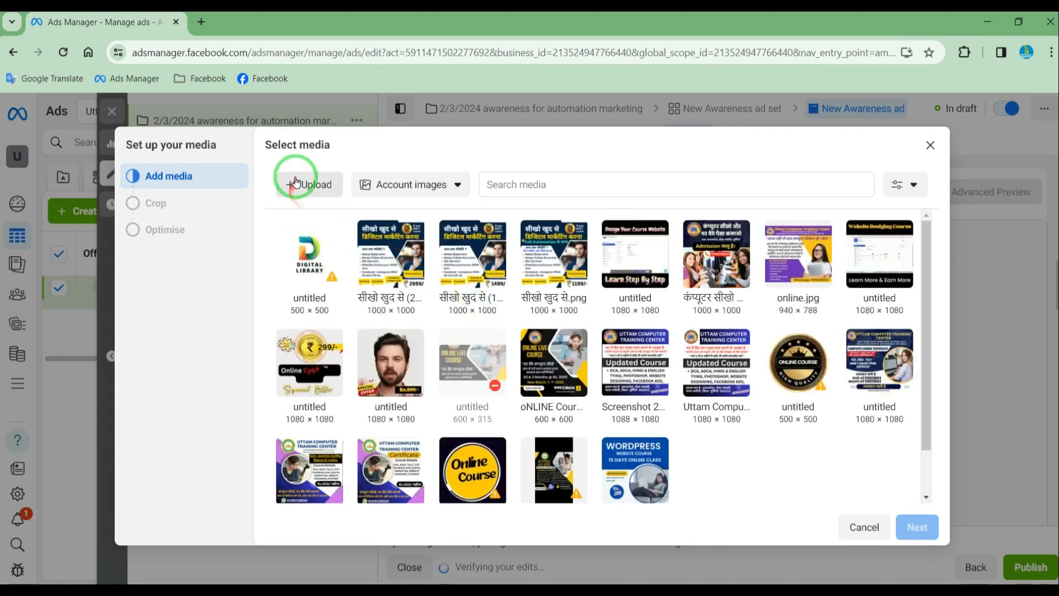
click(392, 257)
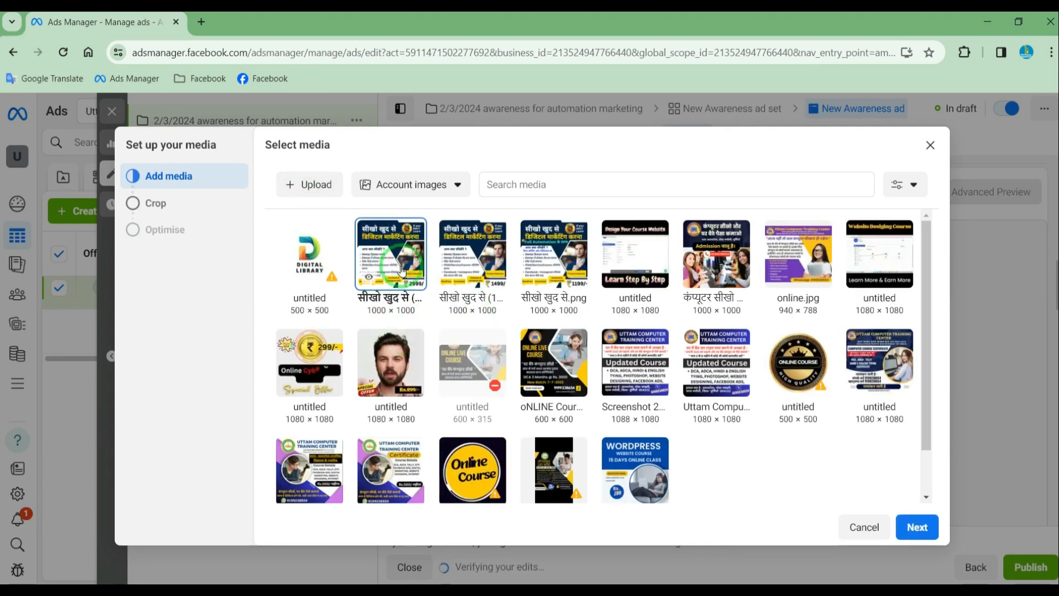
click(917, 527)
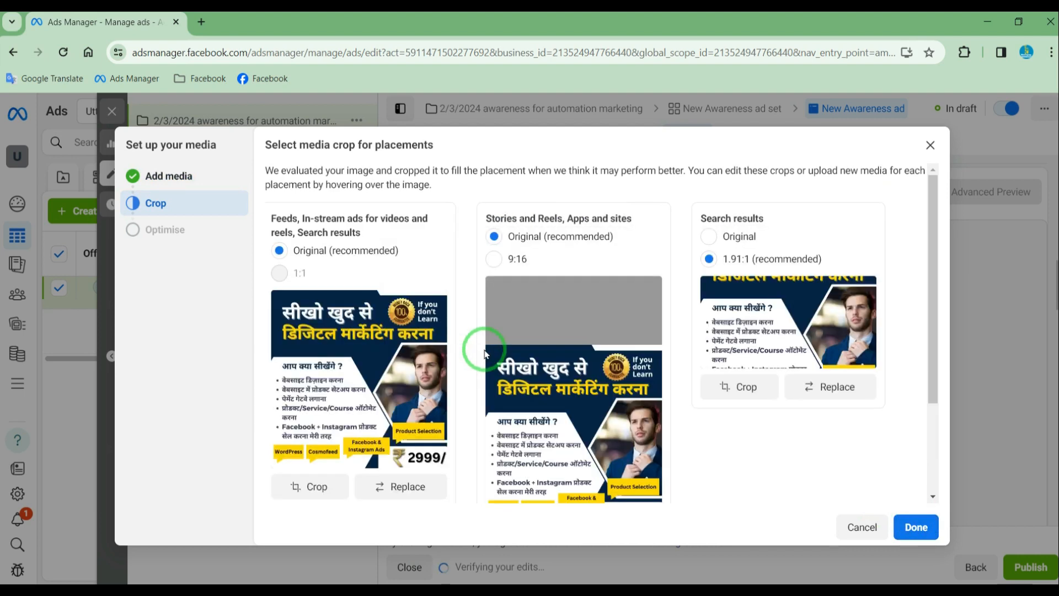
- Use the Original crop for the Search results placement and complete the media setup
click(709, 237)
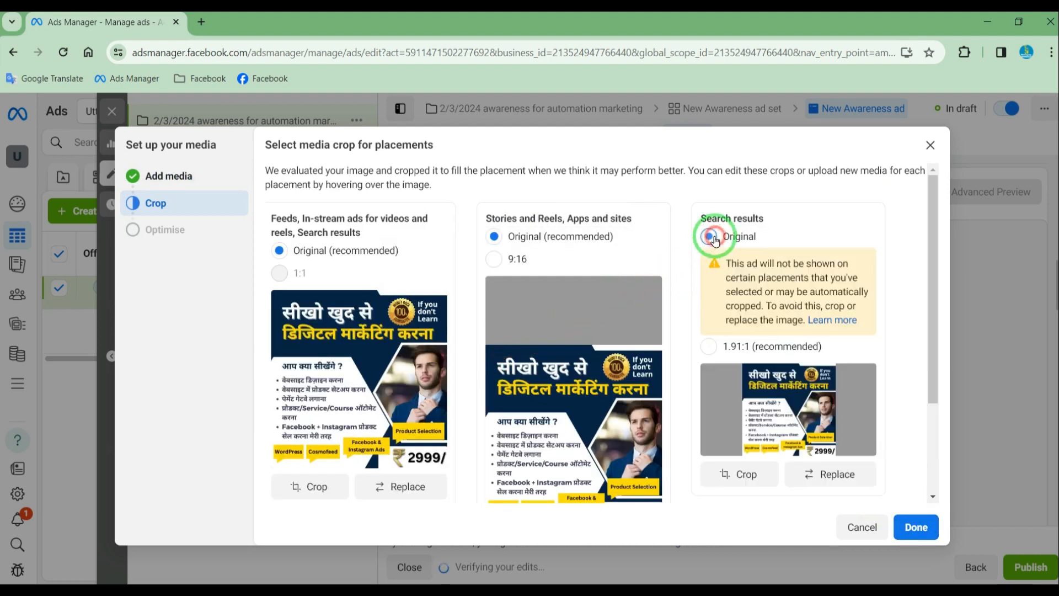
scroll(880, 419, down, 4)
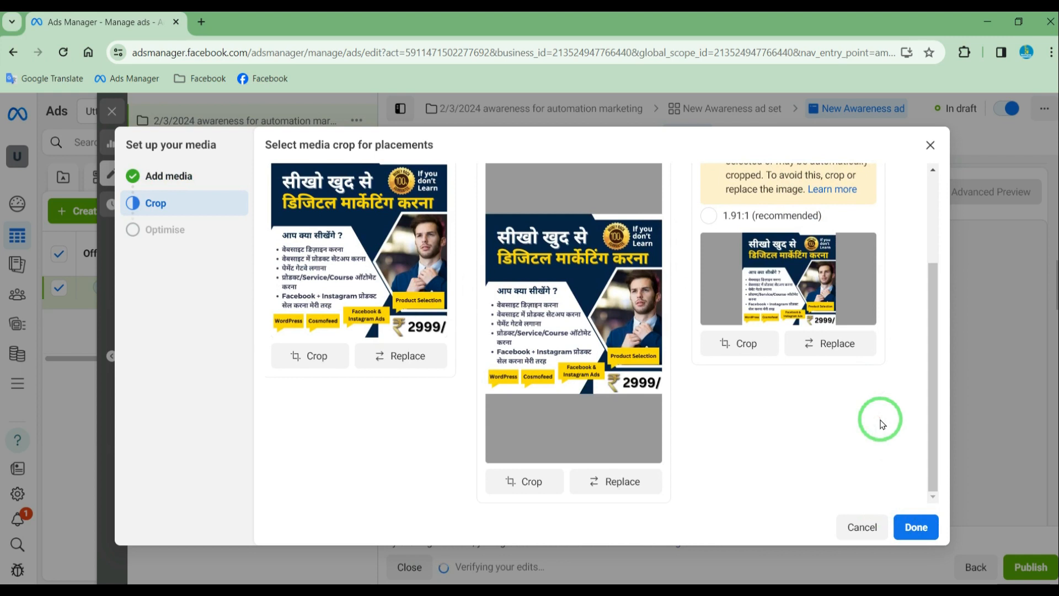
click(916, 526)
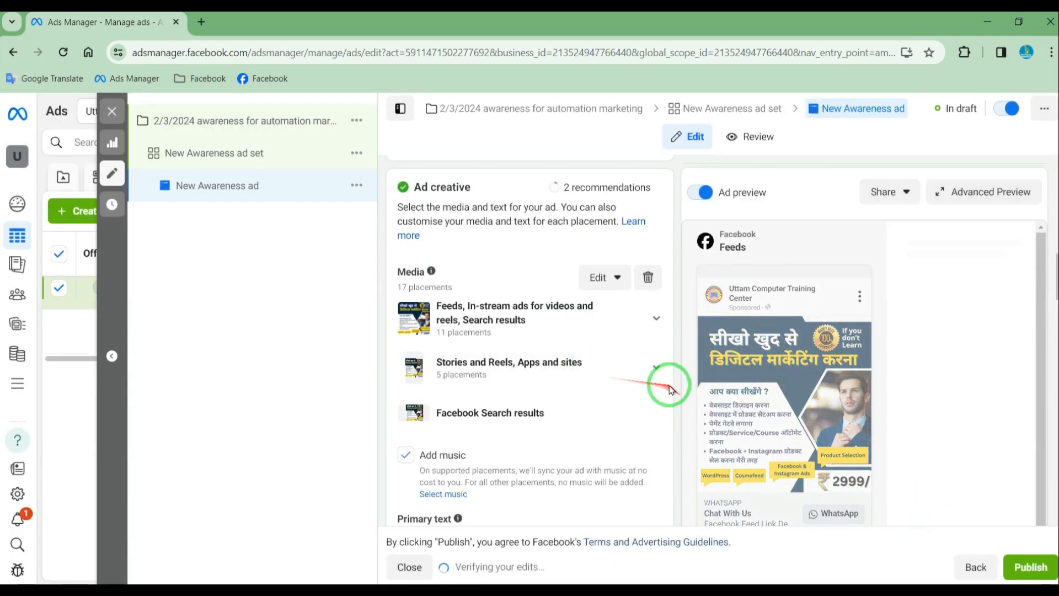
- Copy the fire emoji from emojipedia.org/fire and insert it at the start of the ad's primary text
scroll(670, 386, down, 5)
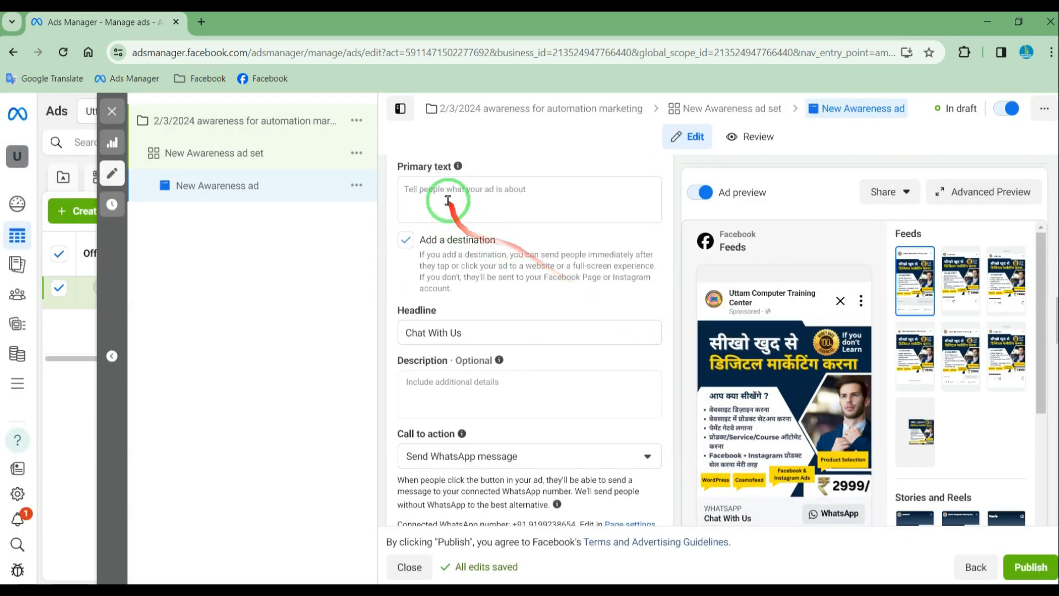
scroll(515, 256, up, 1)
scroll(519, 262, up, 1)
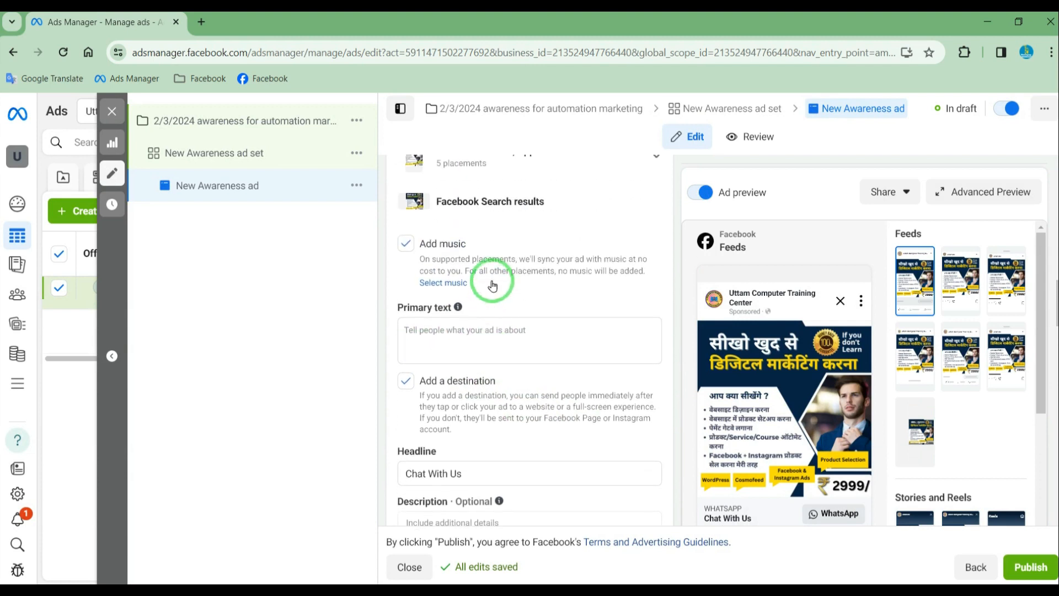
click(457, 331)
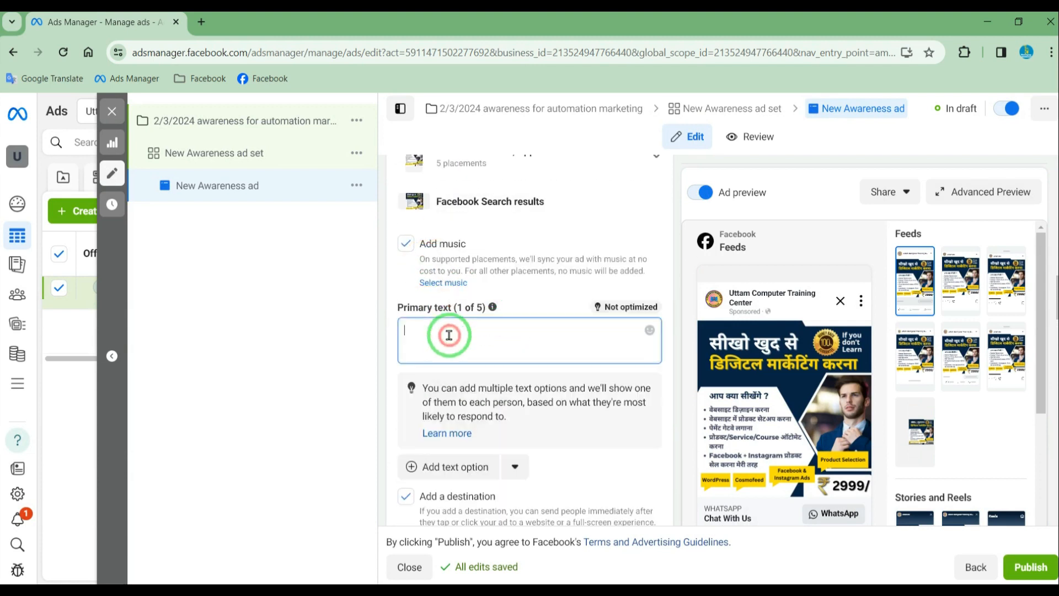
click(201, 22)
text(emojipedia.org/fire)
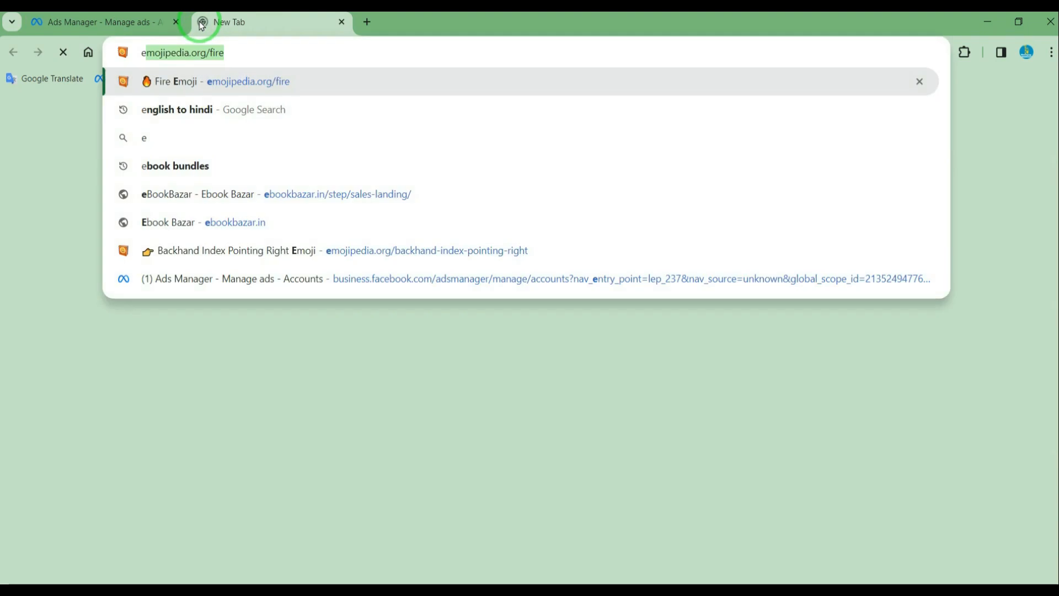
key(Return)
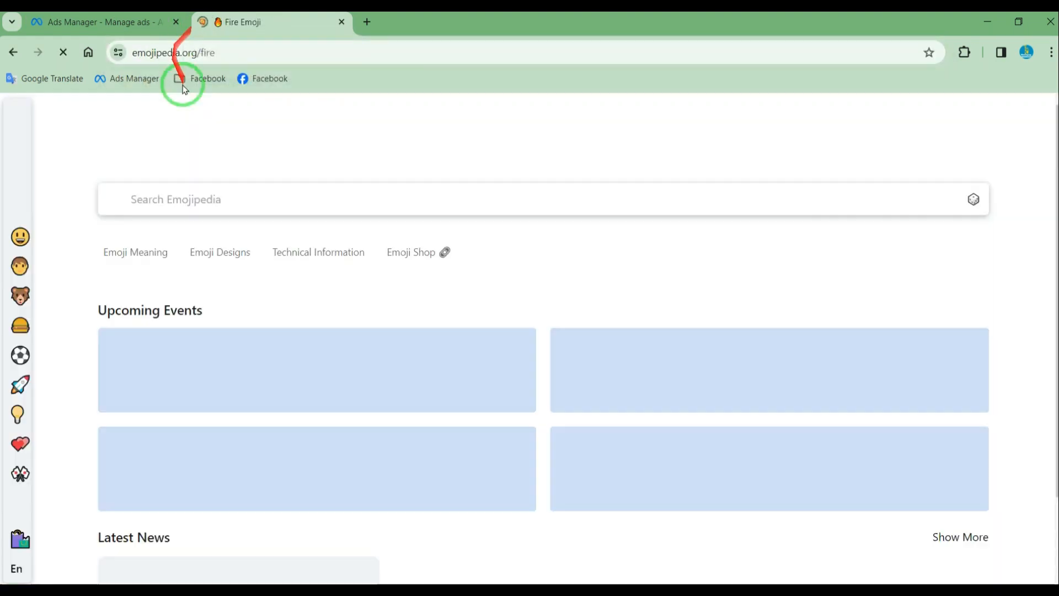
click(186, 358)
click(111, 20)
click(449, 325)
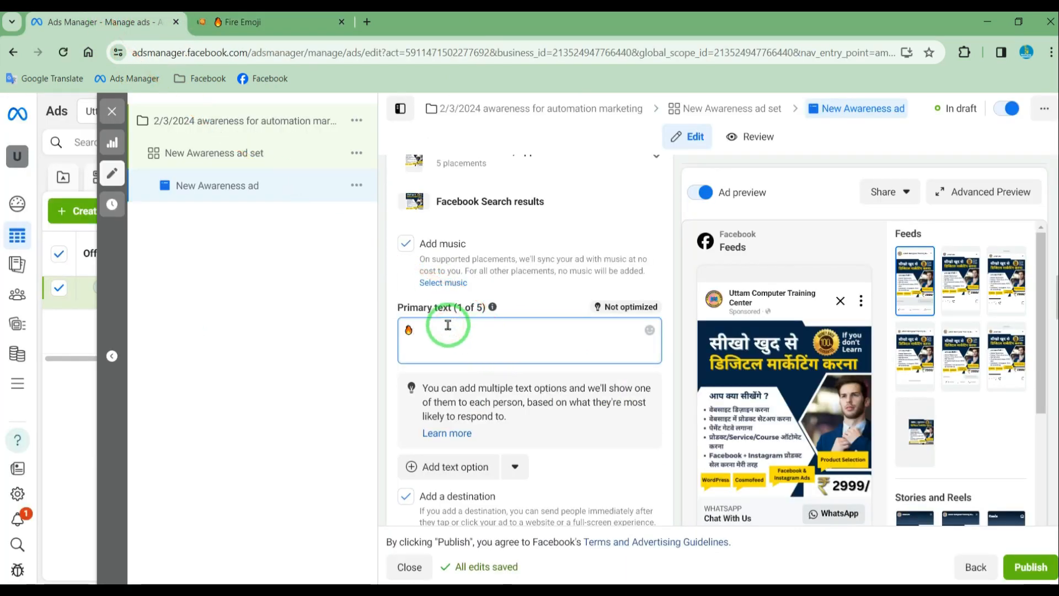
- Write "Learn to Learn" after the emoji in the primary text and end the line with another fire emoji
text(Learn)
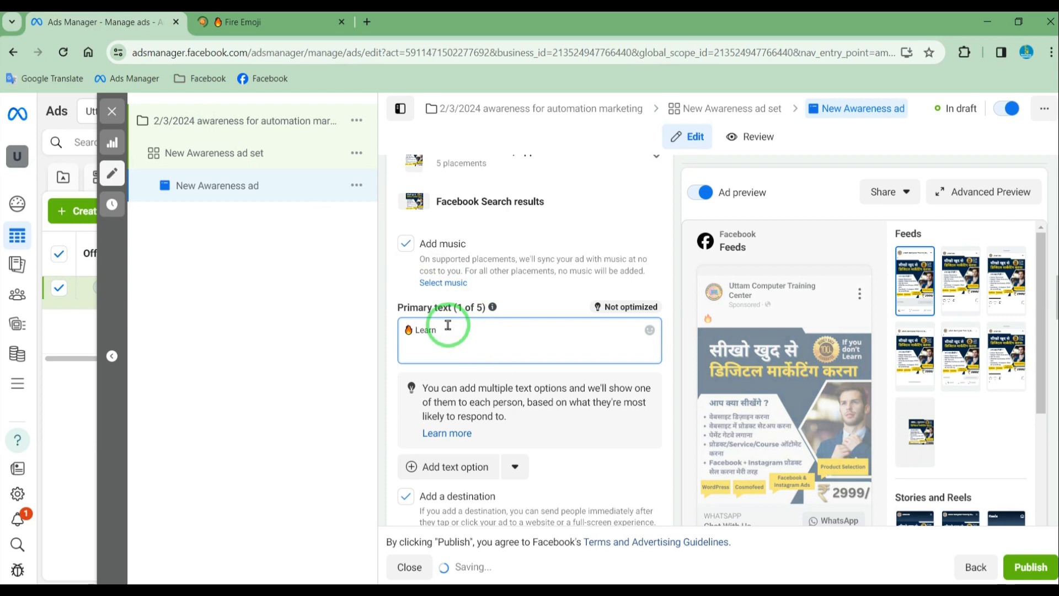
text( to Learn)
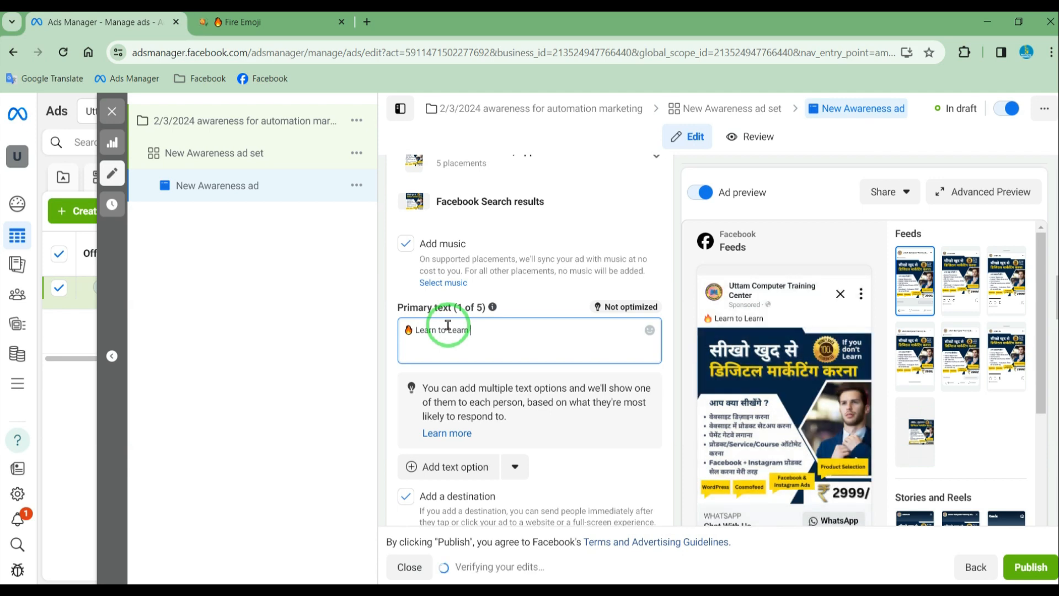
key(ctrl+v)
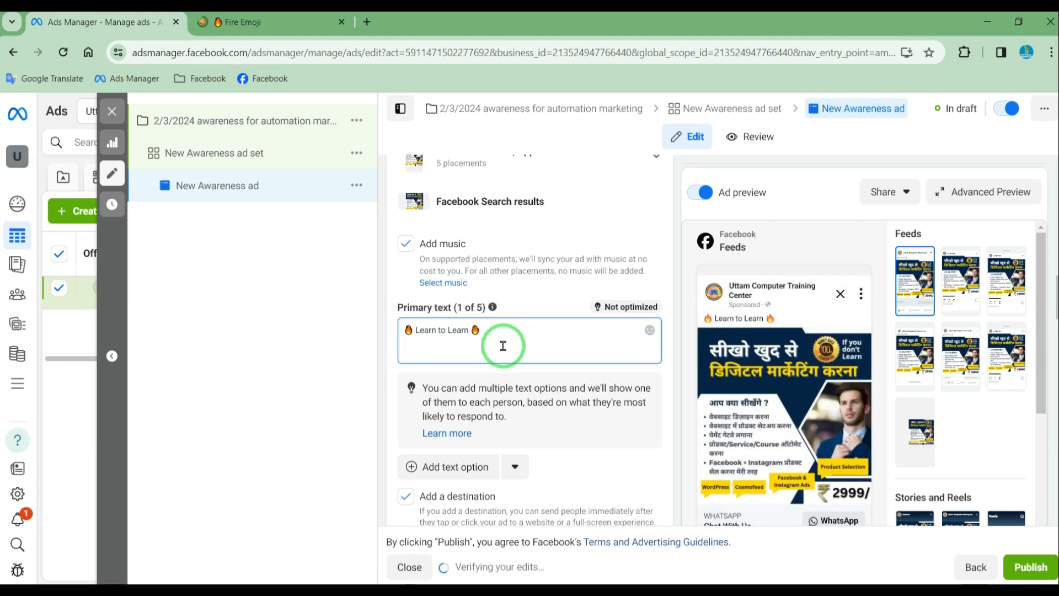
- Add the second primary text line "Your Success is Our Success", enclosed in double quotation marks
text(Your s)
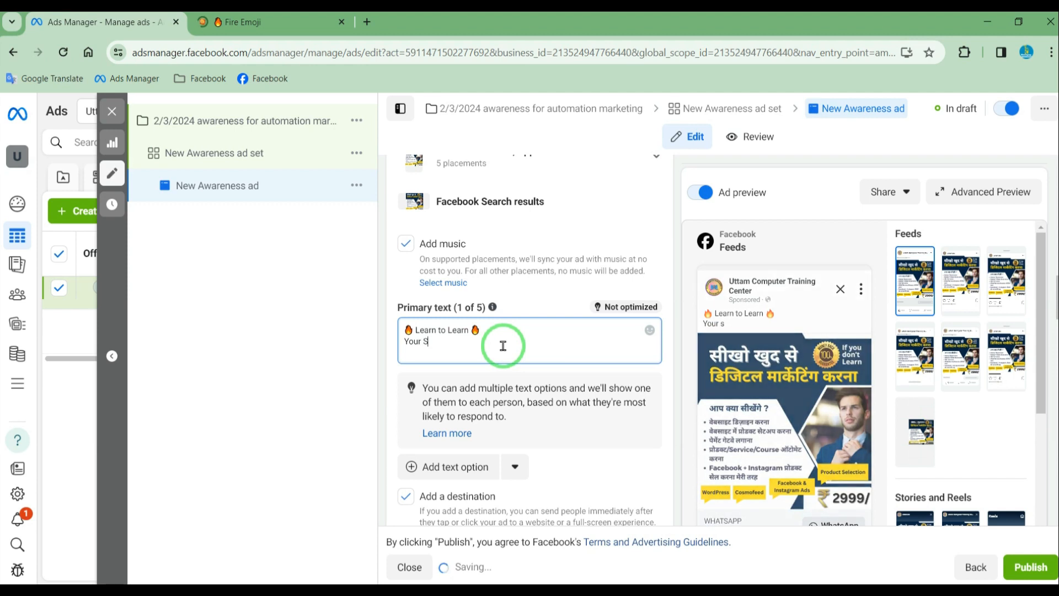
text(uccess is Our Succe)
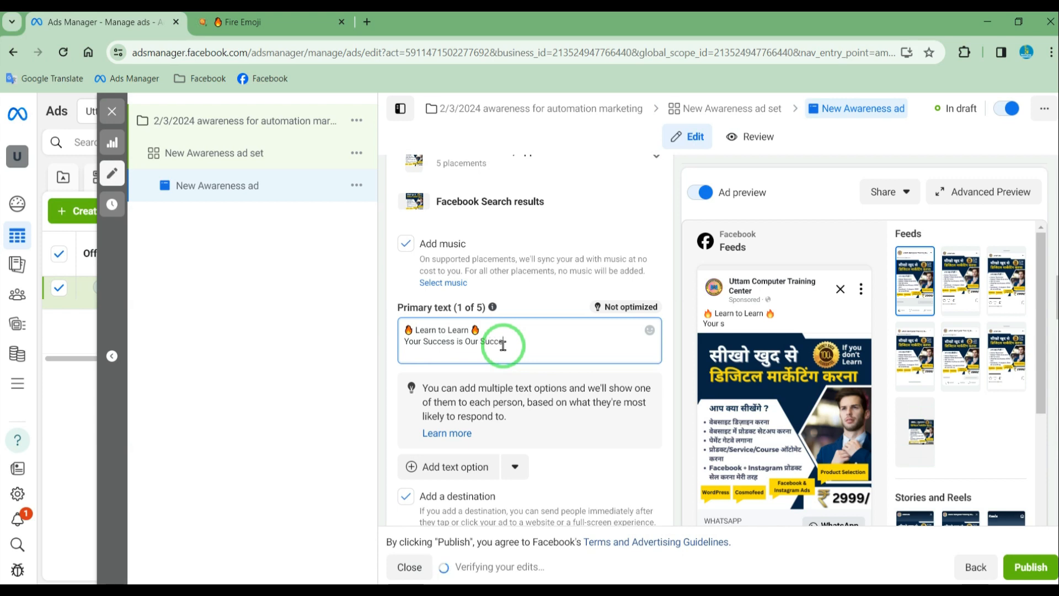
text(")
click(401, 343)
text(")
click(402, 343)
click(411, 359)
text(")
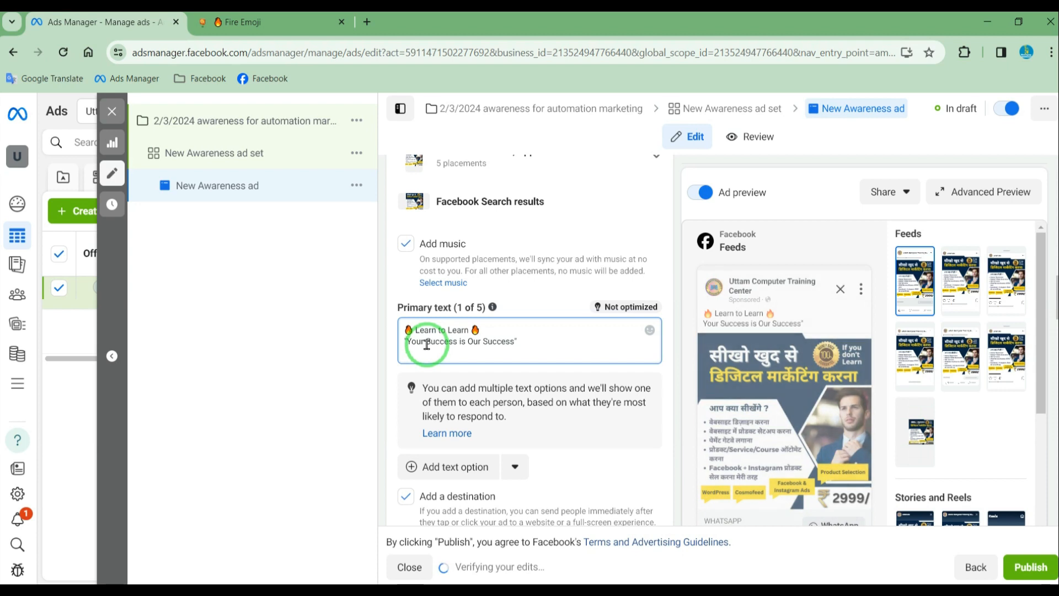
text(")
- Dismiss the notice about connecting multiple WhatsApp numbers in the ad's Destination section
scroll(546, 380, down, 4)
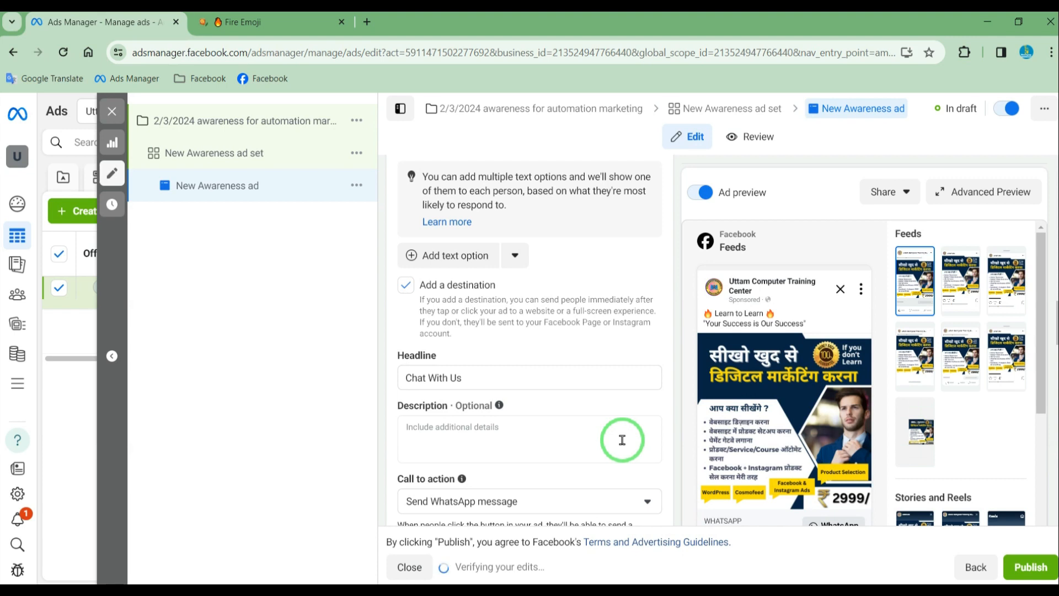
scroll(622, 439, down, 3)
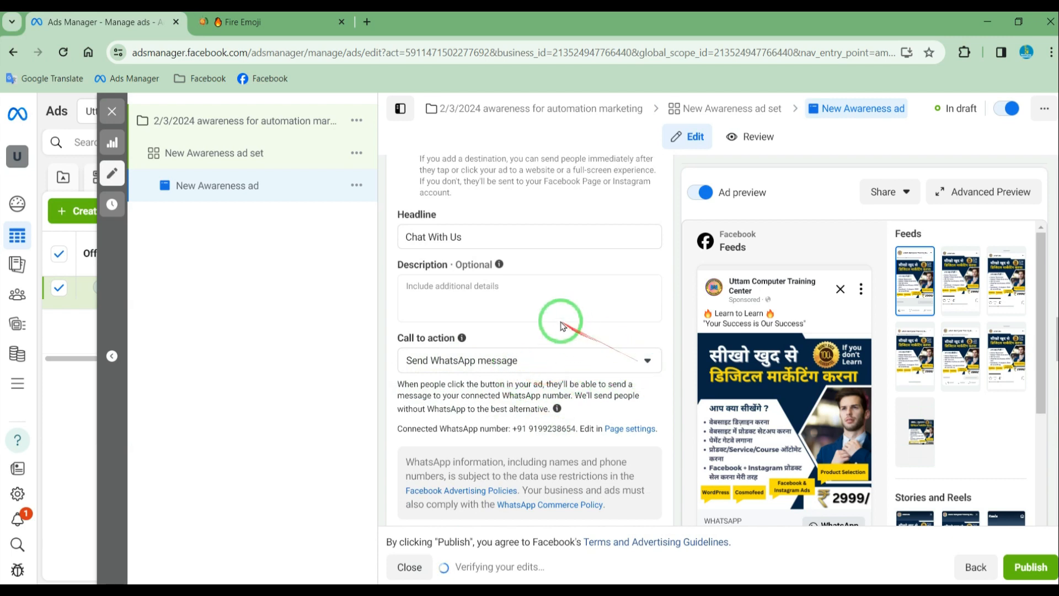
mouse_move(792, 515)
click(497, 289)
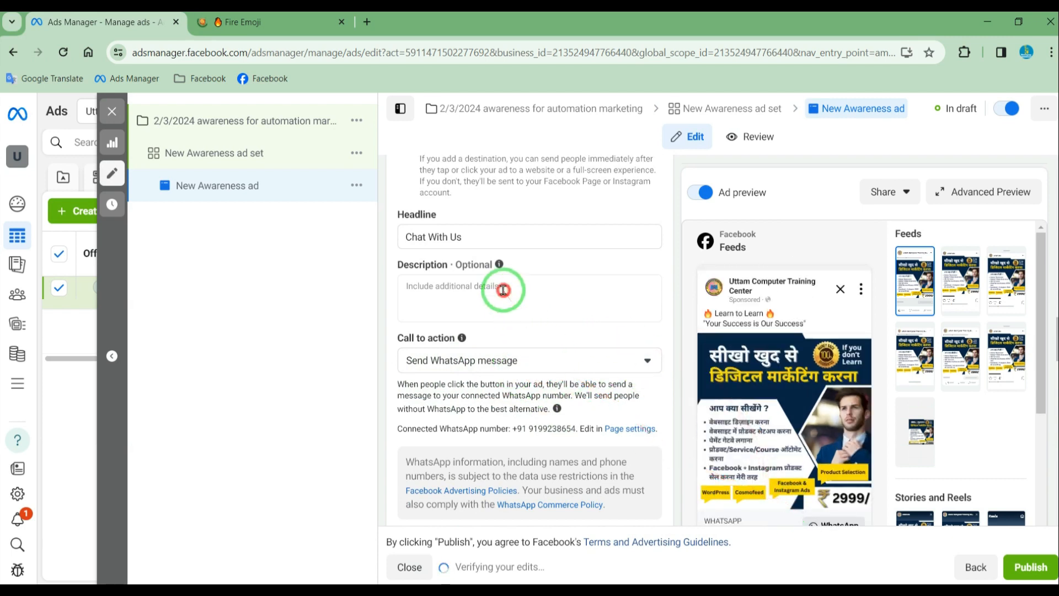
scroll(1009, 315, down, 10)
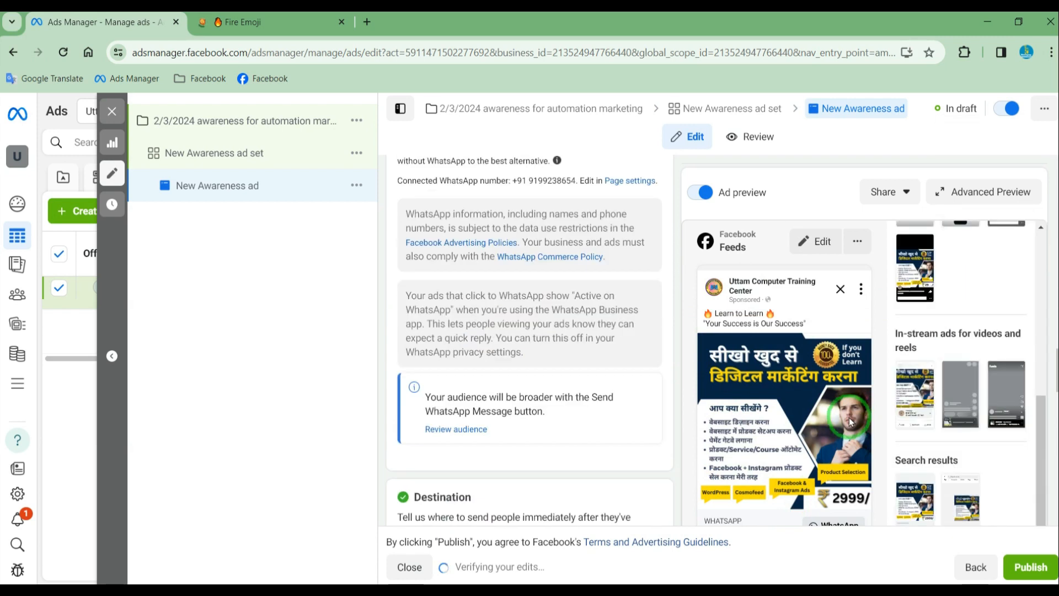
scroll(849, 425, down, 5)
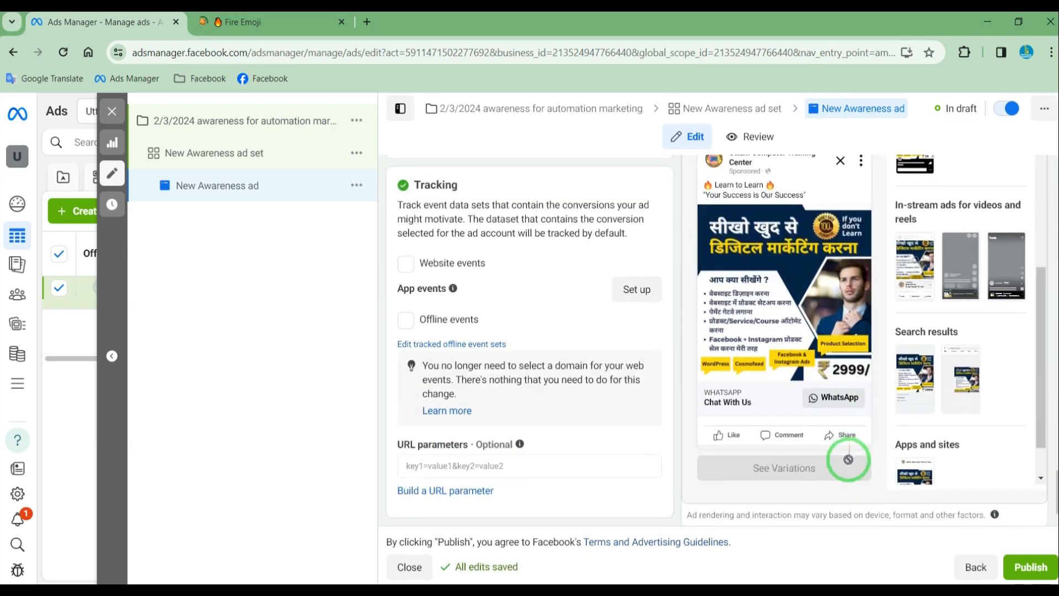
click(707, 396)
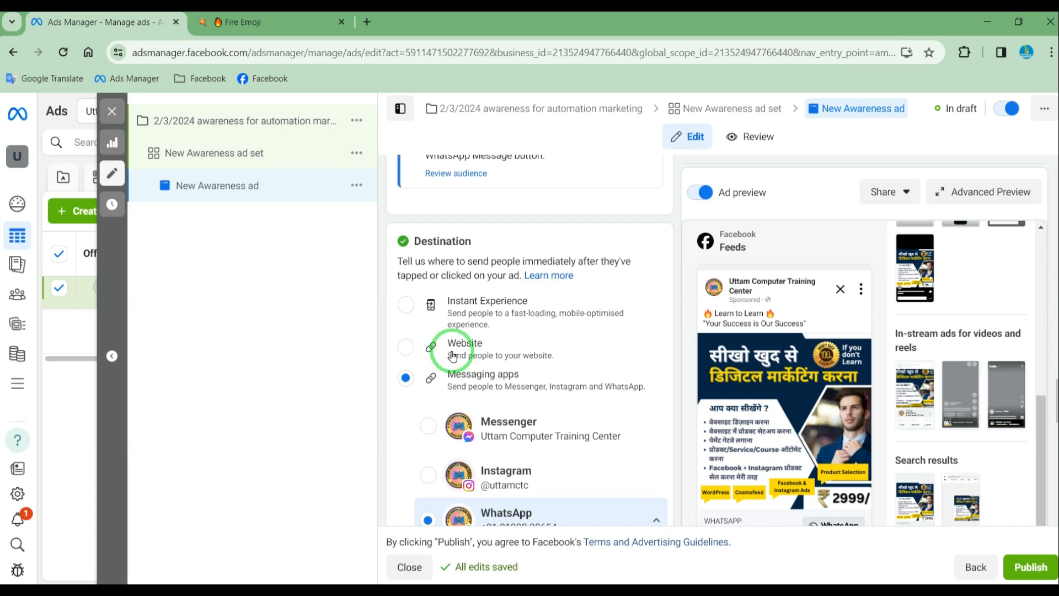
scroll(532, 360, down, 4)
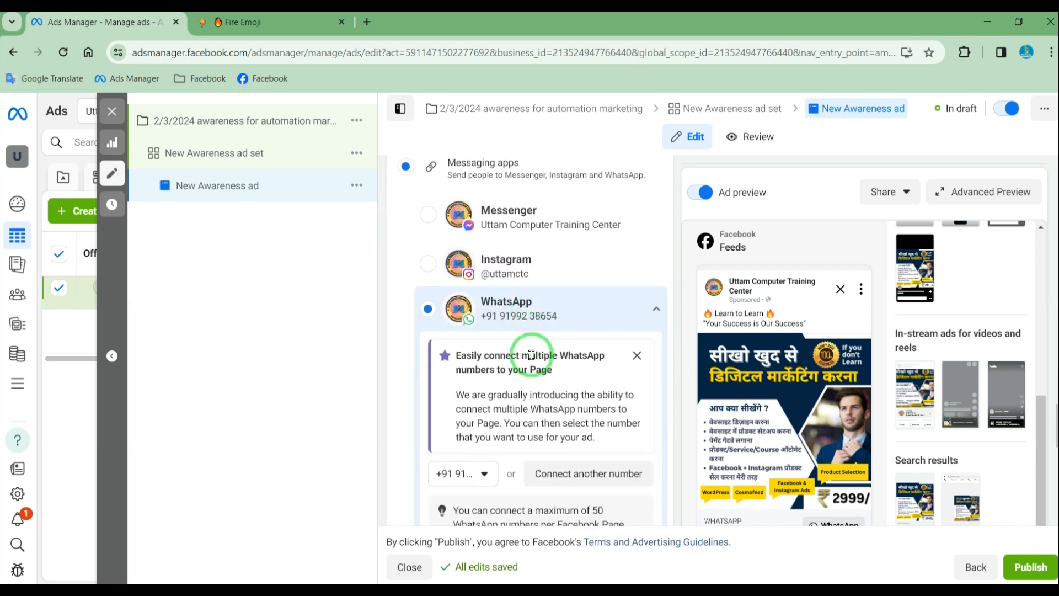
click(637, 356)
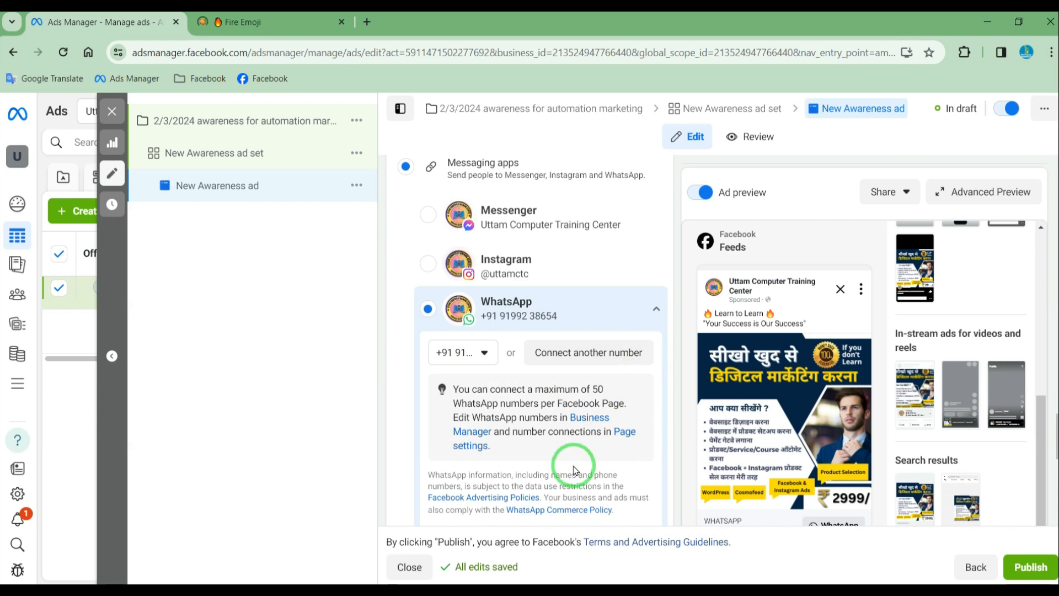
- Review the ad's Tracking settings and the finished primary text
scroll(573, 468, down, 8)
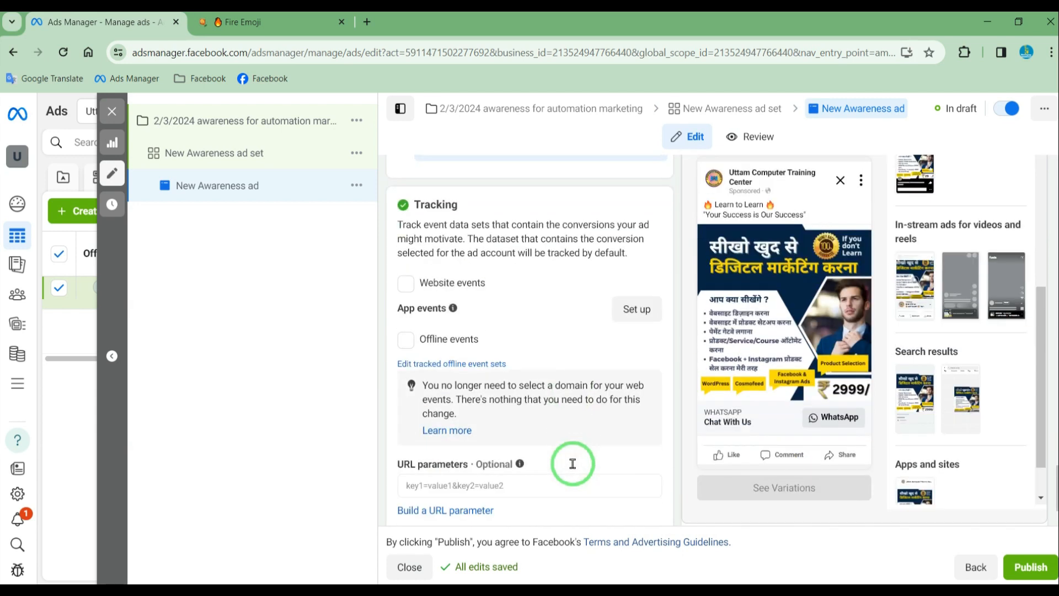
scroll(574, 459, down, 1)
scroll(575, 451, up, 4)
scroll(590, 433, down, 4)
scroll(612, 385, up, 10)
scroll(614, 385, up, 5)
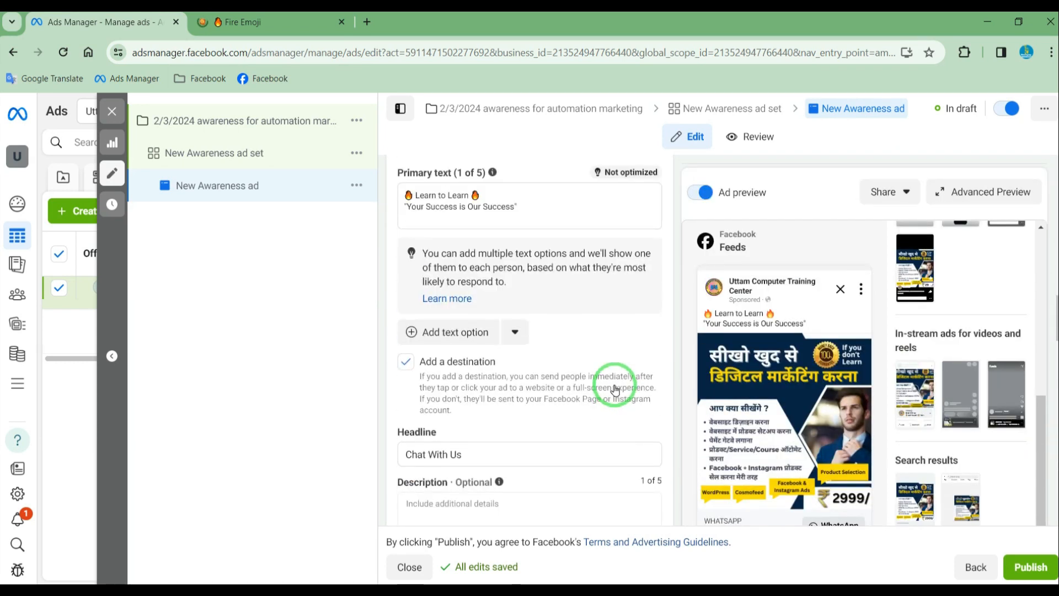
- Go from the ad's empty description to Emojipedia and search it for "star"
scroll(615, 389, down, 4)
click(496, 307)
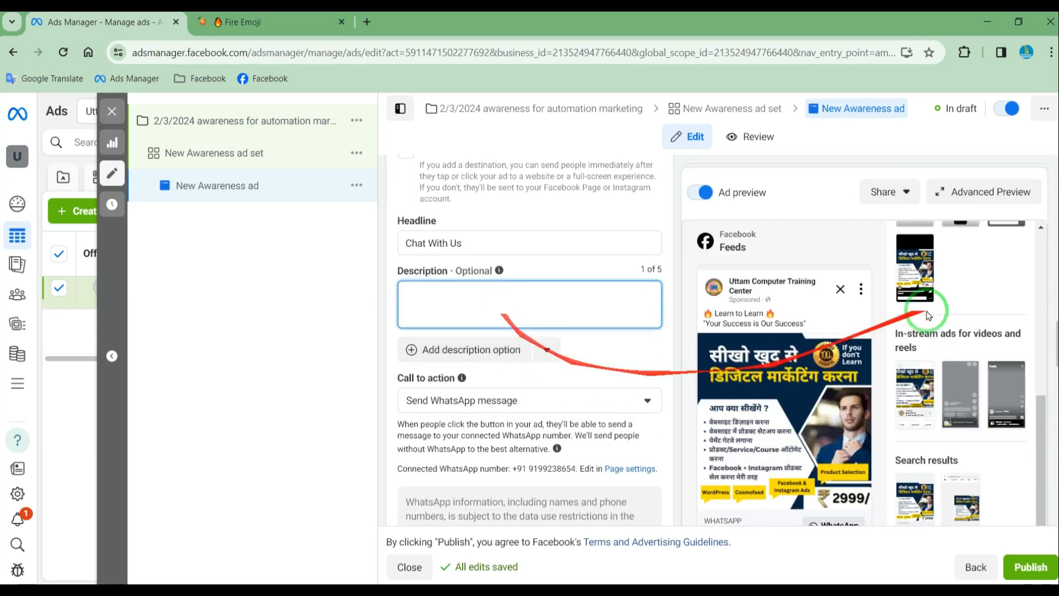
click(246, 22)
click(279, 193)
text(sta)
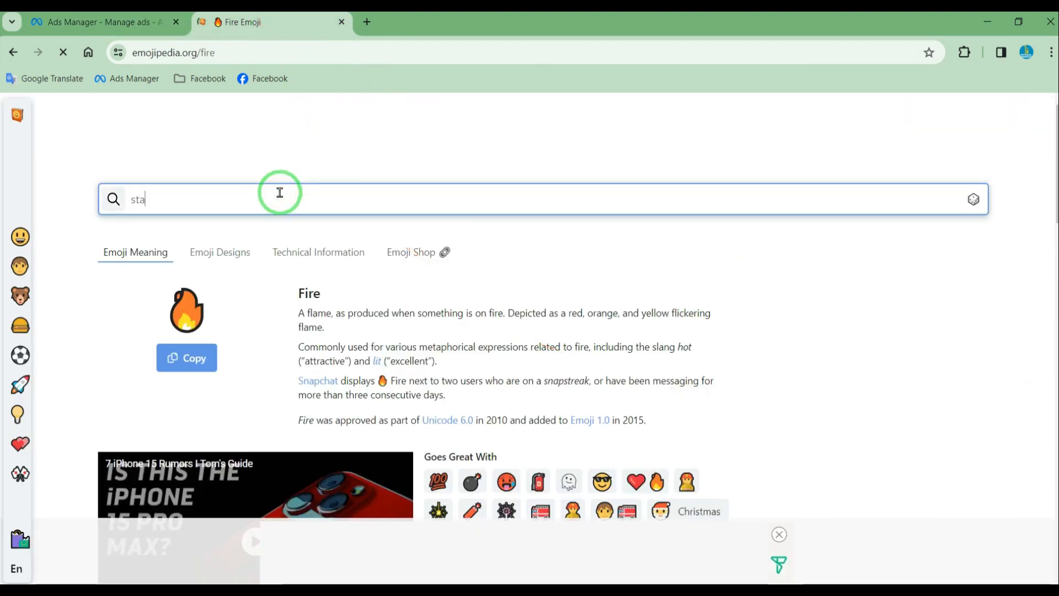
text(r)
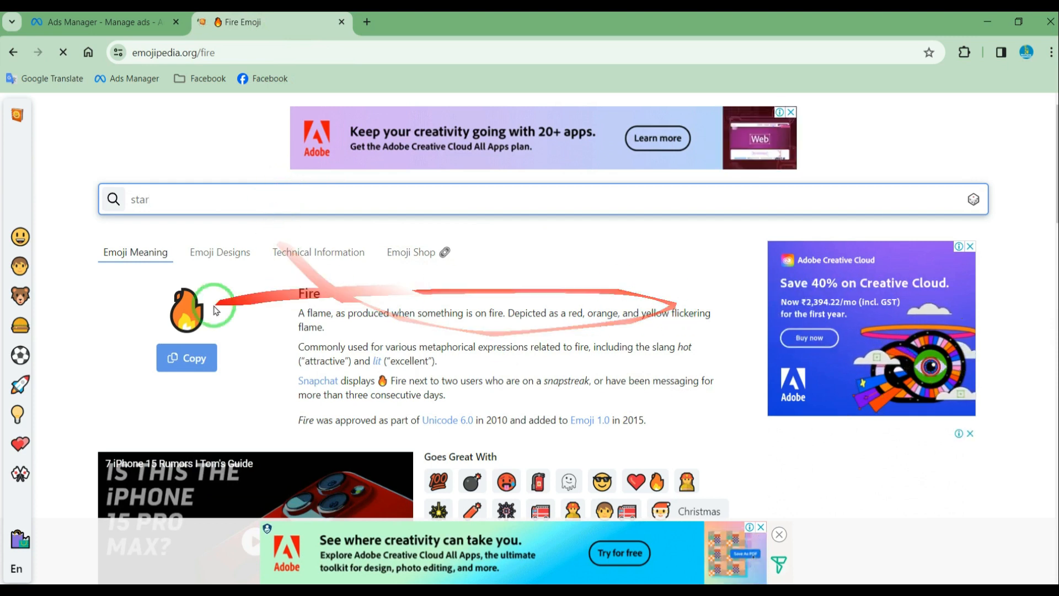
key(Return)
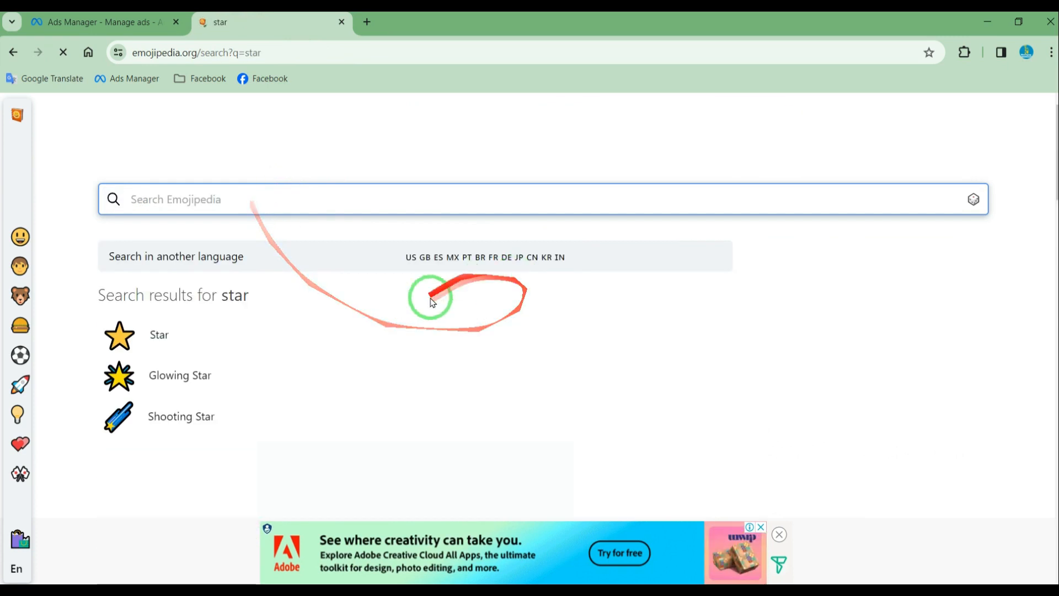
- Copy the Star emoji and enter five of them as the ad's description
click(142, 343)
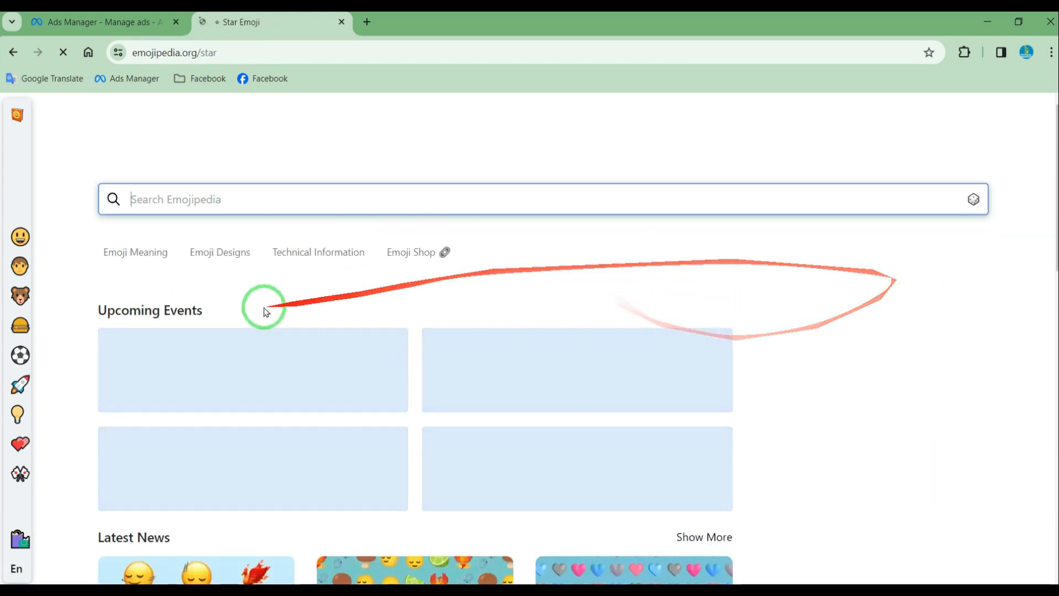
click(186, 358)
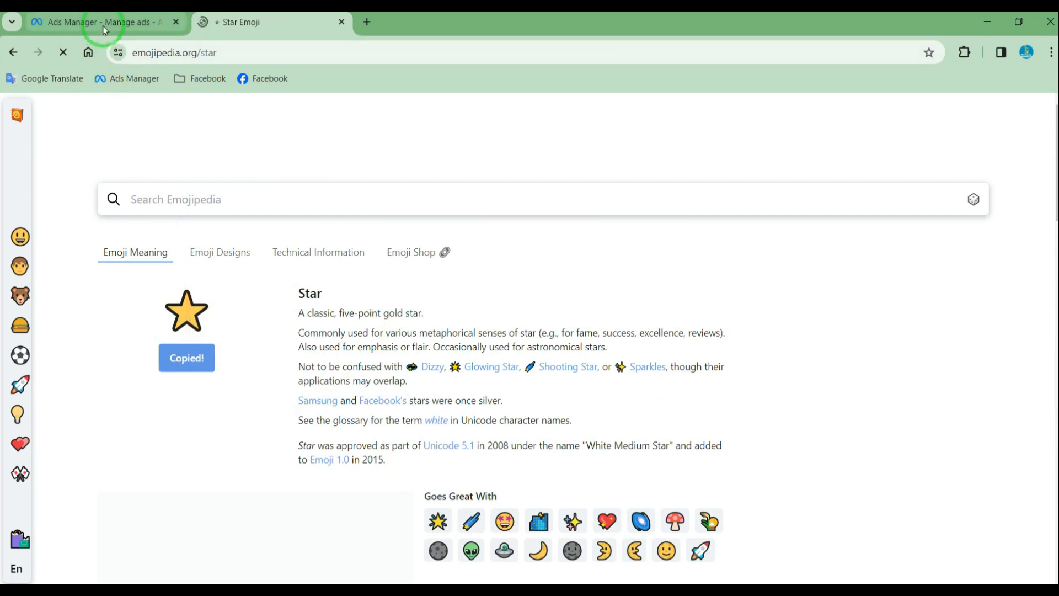
click(102, 25)
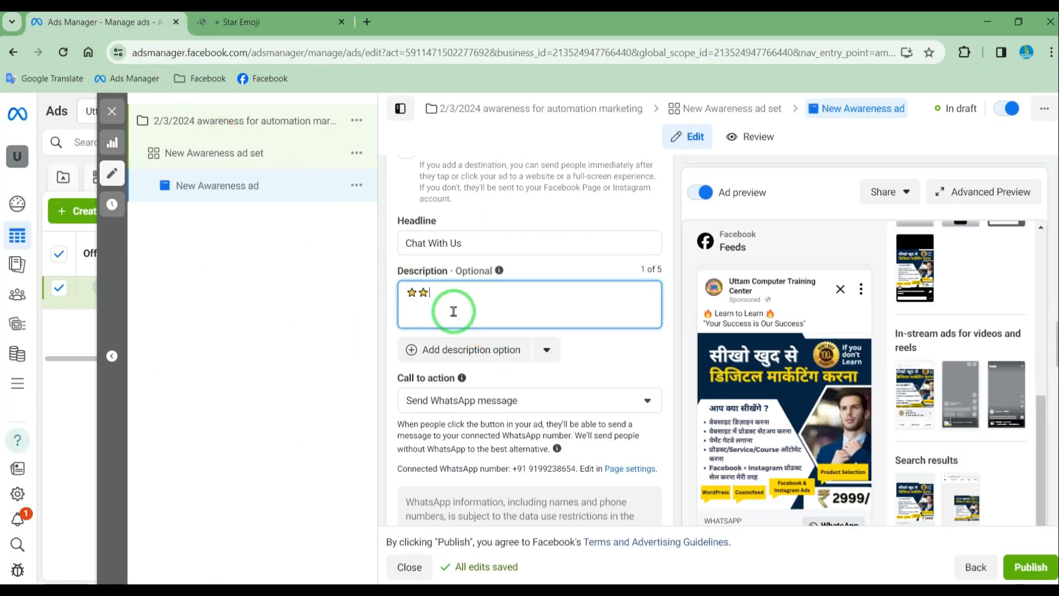
key(ctrl+v)
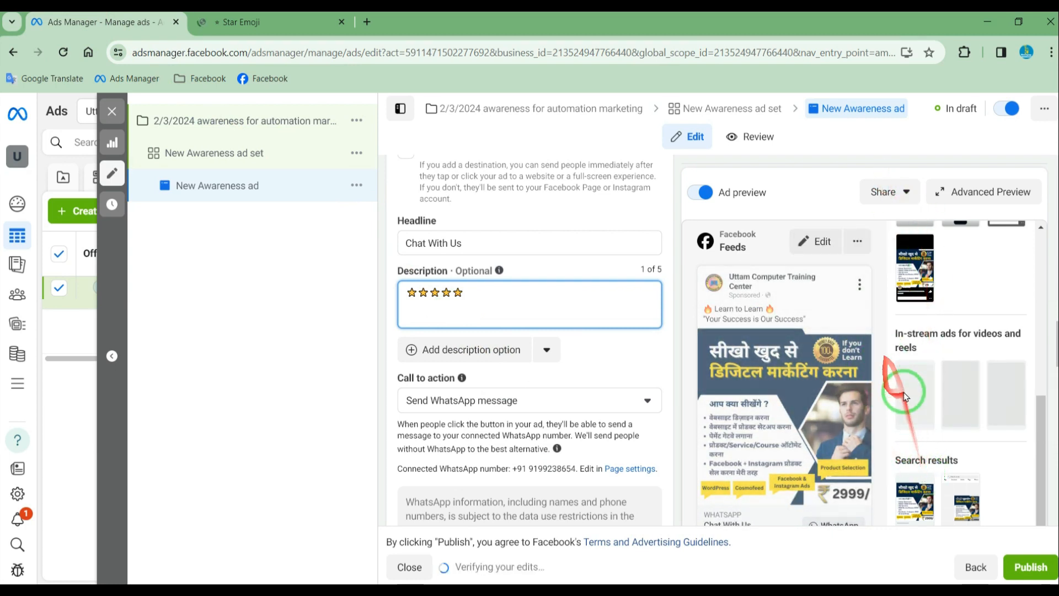
- Check the star description in the ad preview and publish the awareness campaign
scroll(894, 379, down, 5)
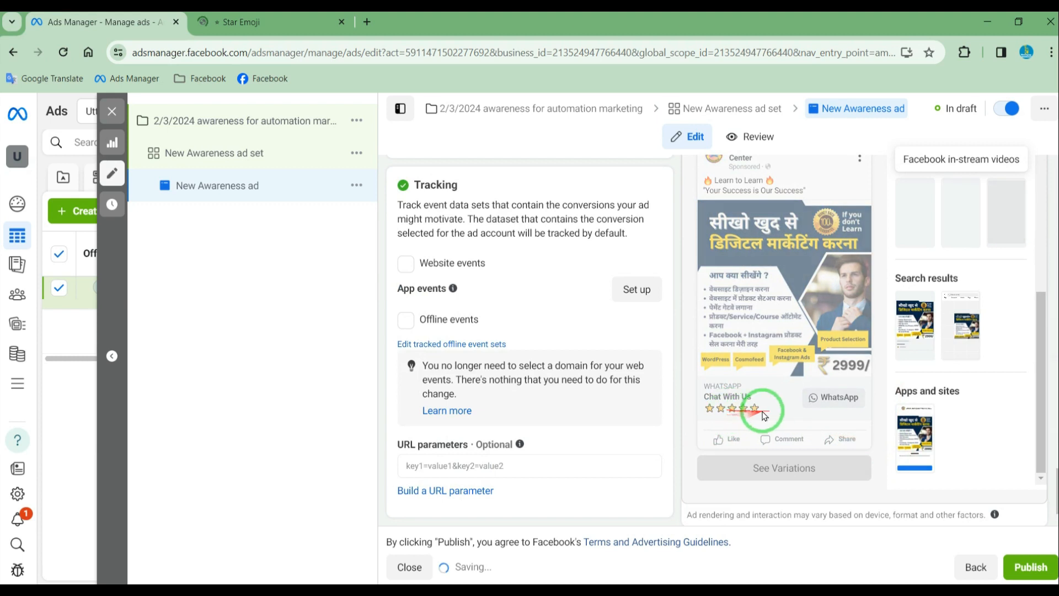
scroll(593, 380, up, 5)
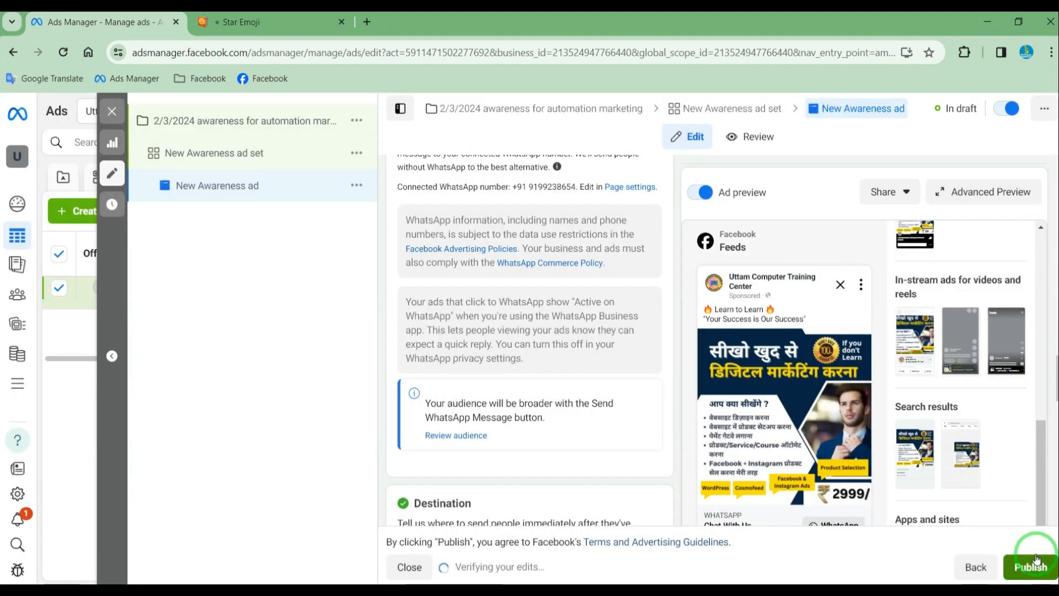
click(1036, 560)
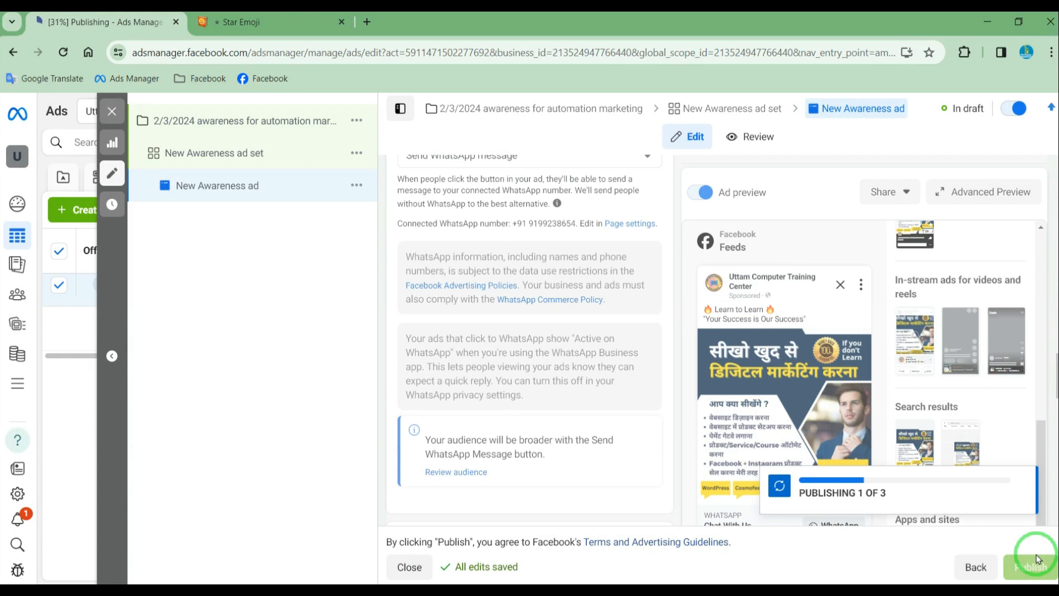